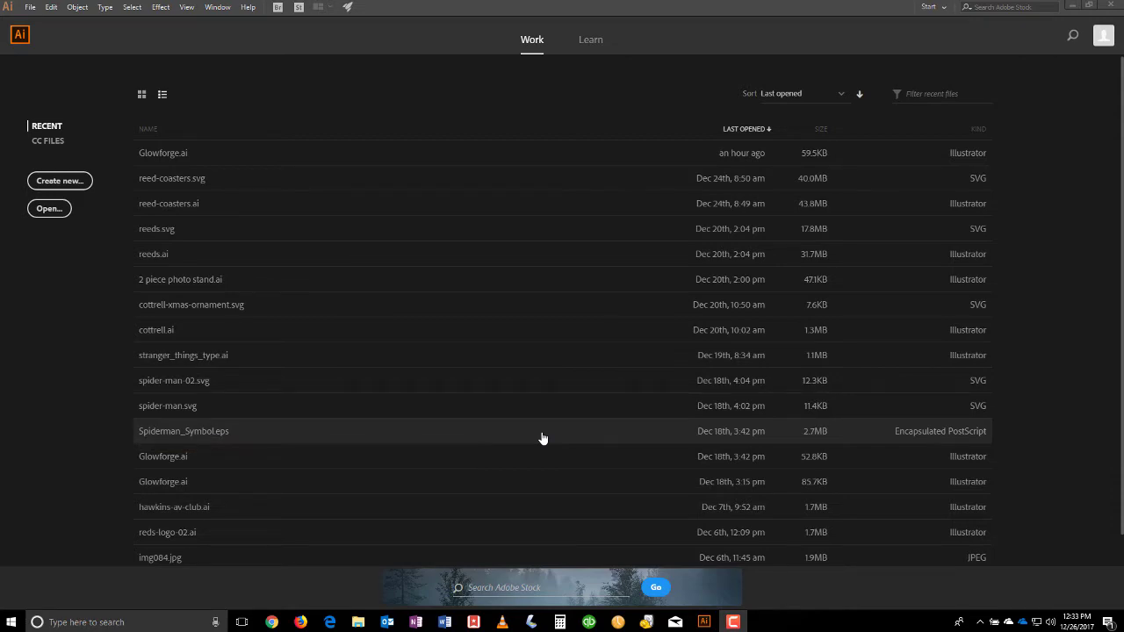
Set the general measurement units preference to Inches.
{"action": "left_click", "coordinate": [50, 9]}
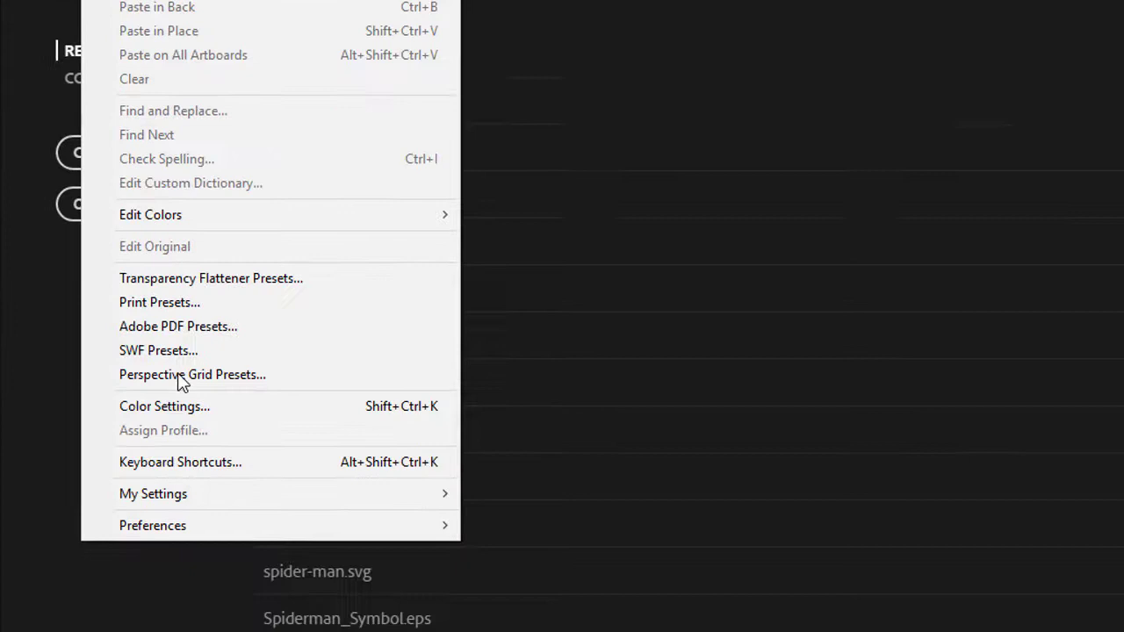
{"action": "mouse_move", "coordinate": [227, 631]}
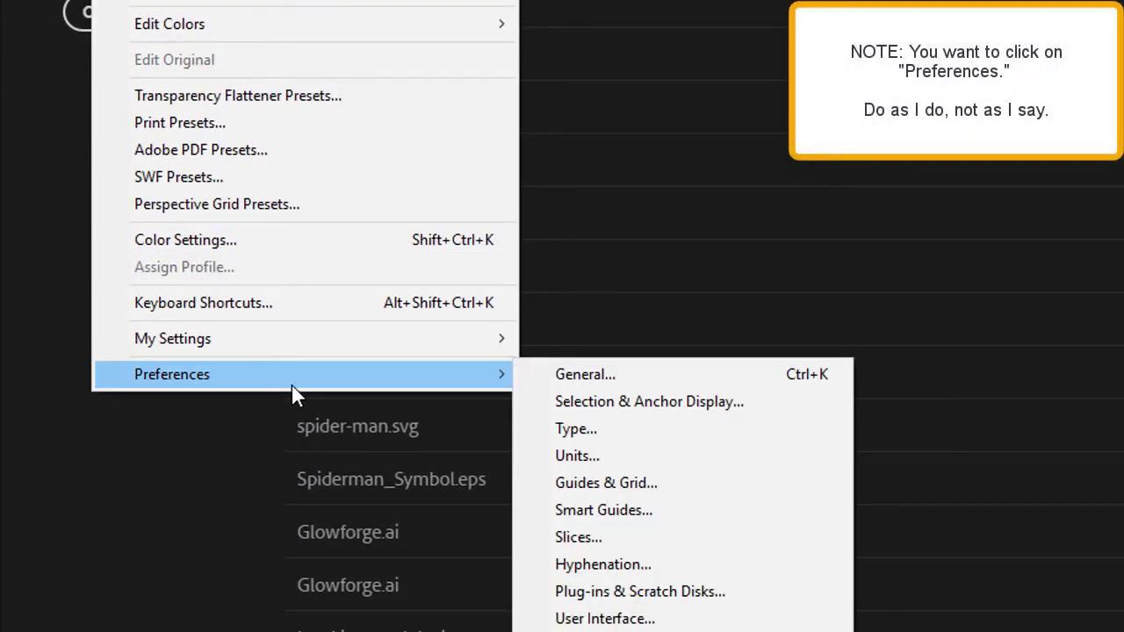
{"action": "left_click", "coordinate": [584, 457]}
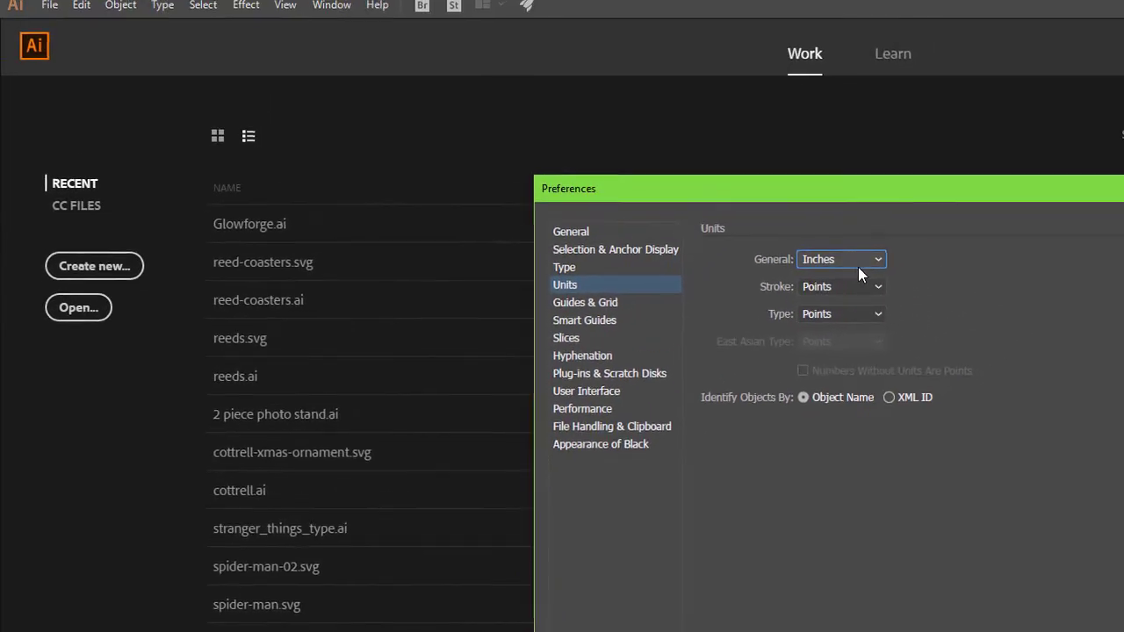
{"action": "left_click", "coordinate": [846, 267]}
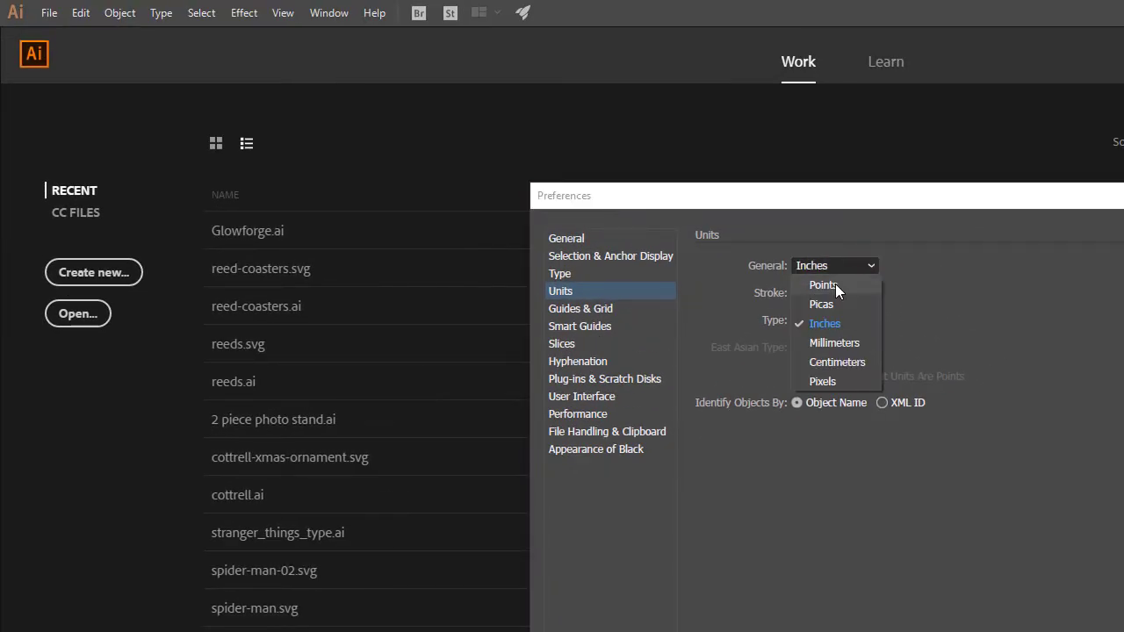
{"action": "left_click", "coordinate": [835, 283]}
{"action": "left_click", "coordinate": [834, 267]}
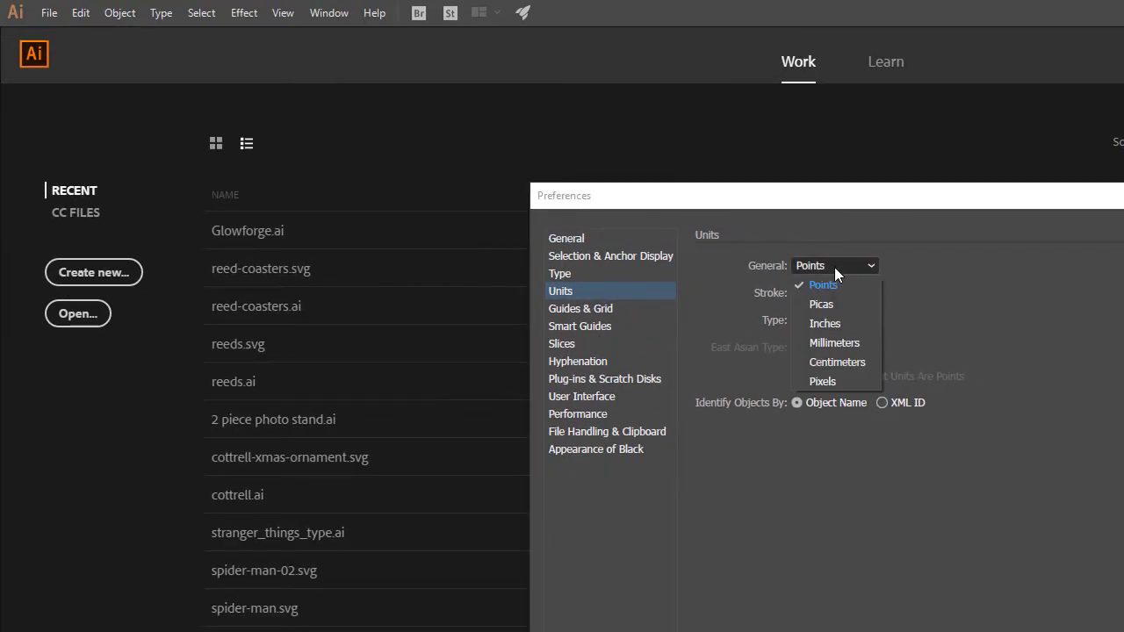
{"action": "left_click", "coordinate": [828, 325]}
{"action": "key", "text": "Return"}
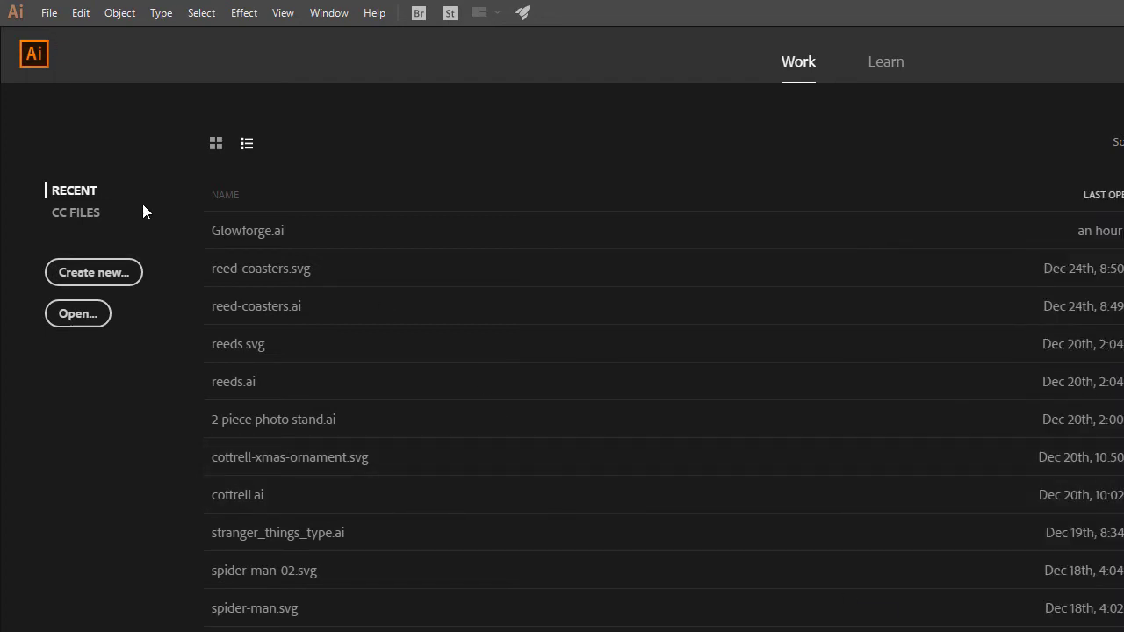
Set up a new Print document in inches, 20 wide by 12 tall.
{"action": "left_click", "coordinate": [110, 277]}
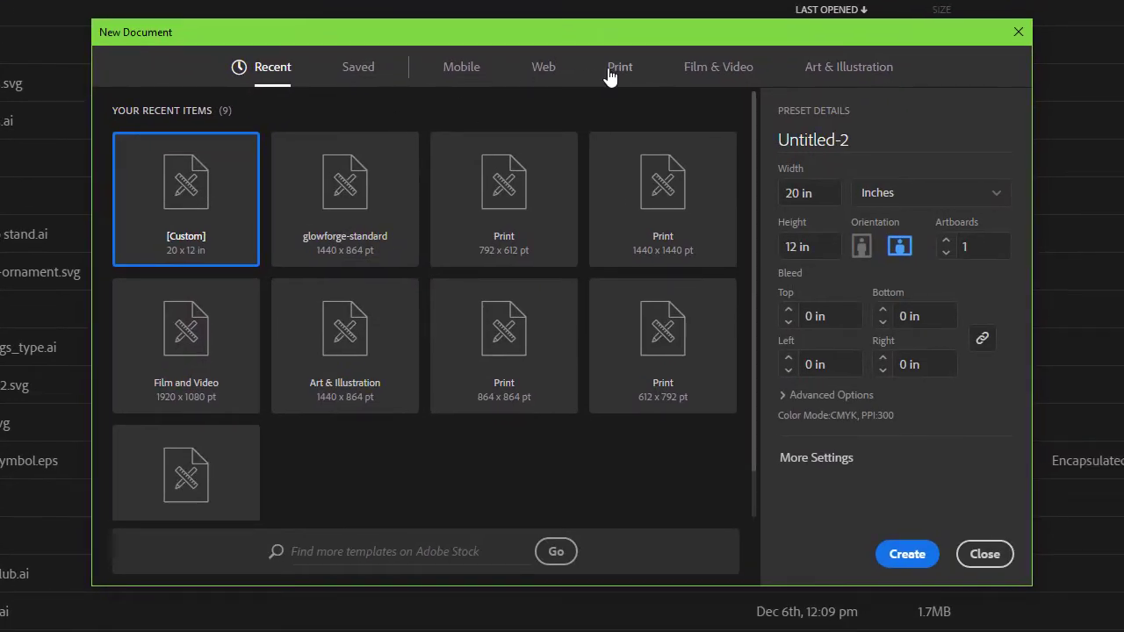
{"action": "left_click", "coordinate": [614, 70]}
{"action": "left_click", "coordinate": [931, 204]}
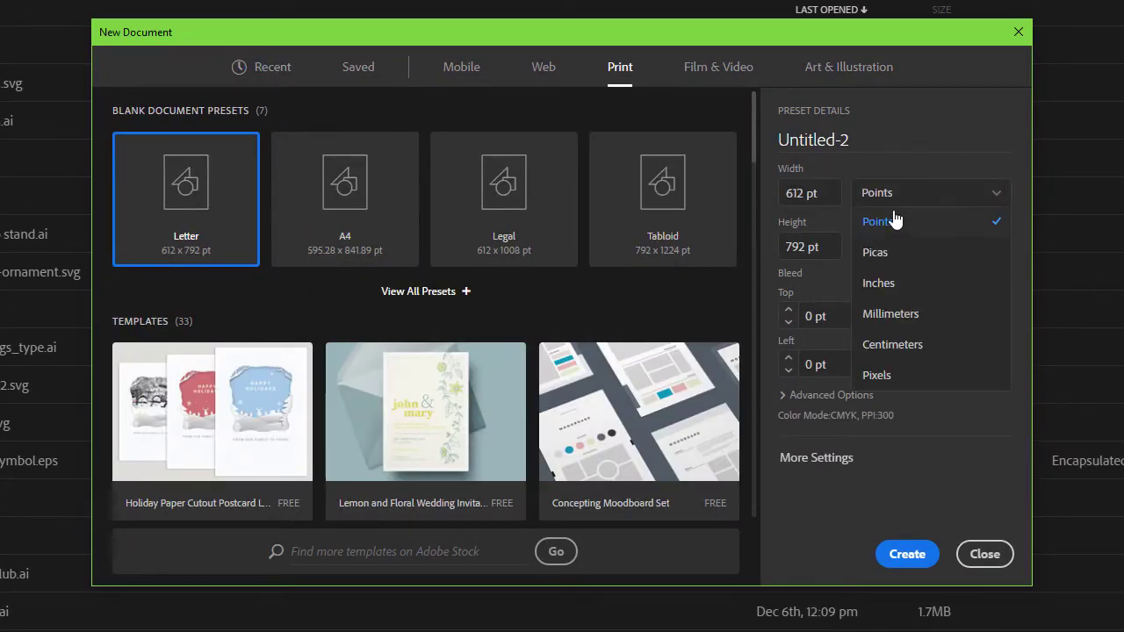
{"action": "left_click", "coordinate": [878, 281]}
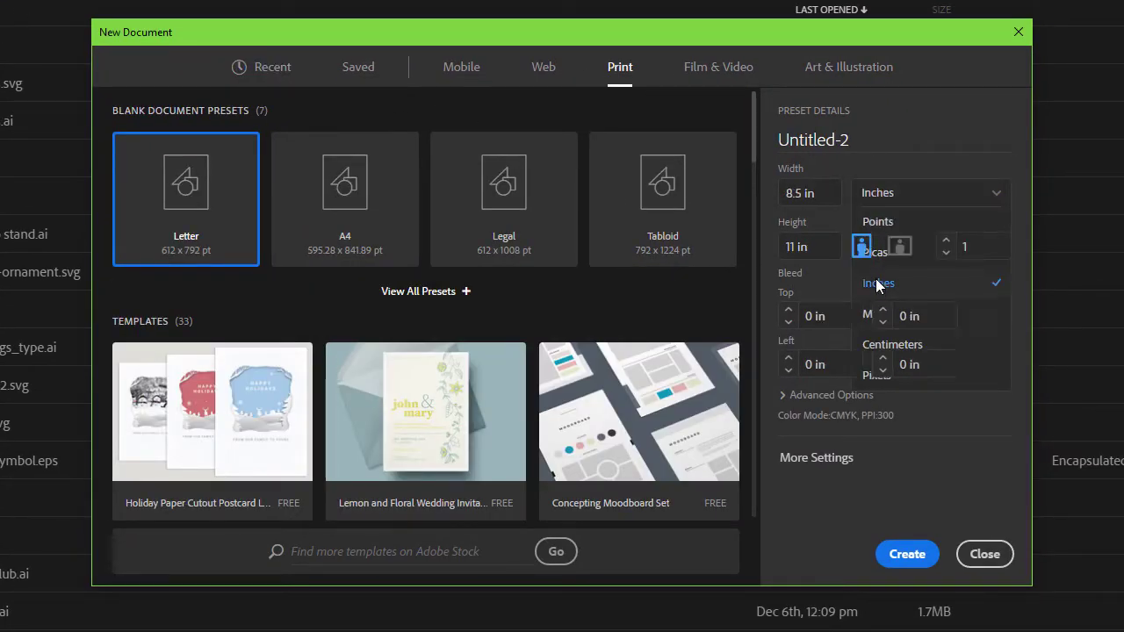
{"action": "left_click", "coordinate": [829, 192]}
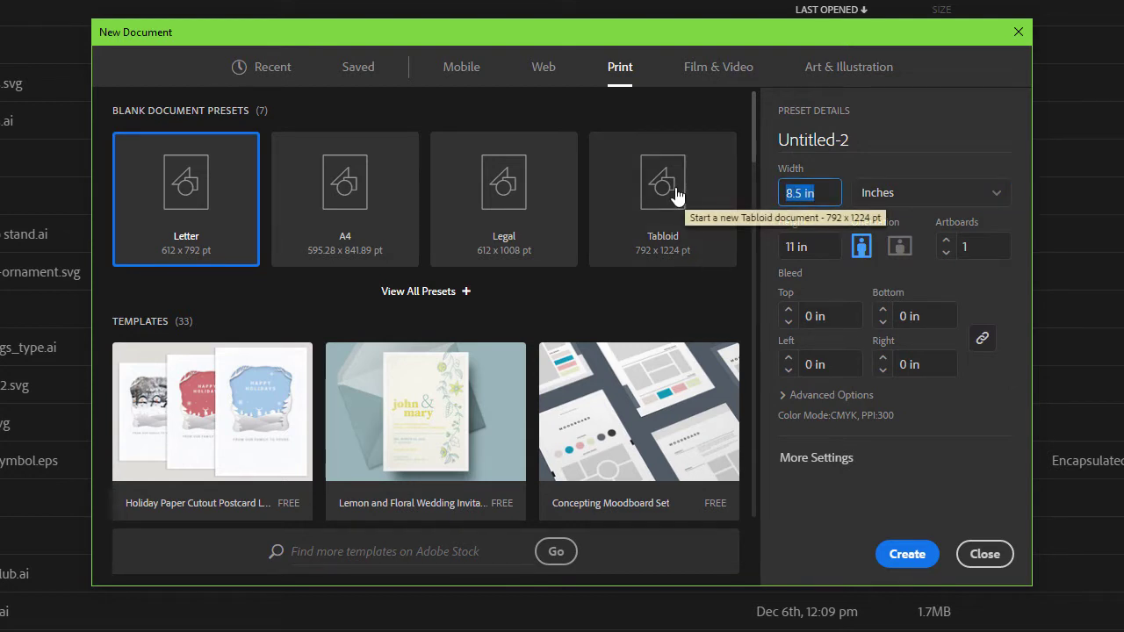
{"action": "type", "text": "20"}
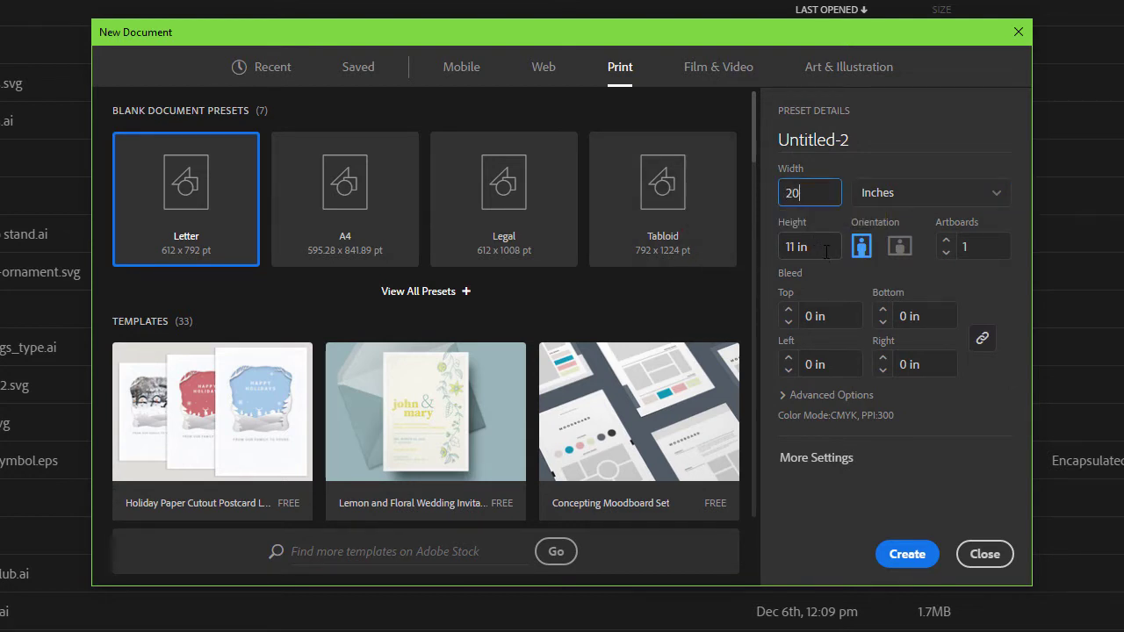
{"action": "key", "text": "Tab"}
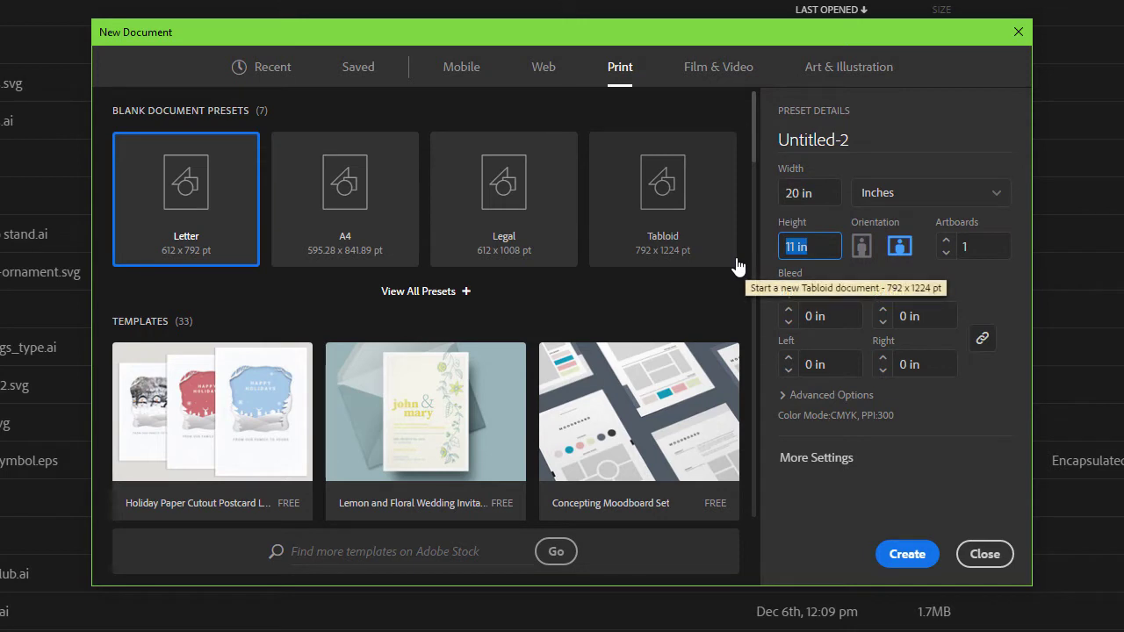
{"action": "type", "text": "12"}
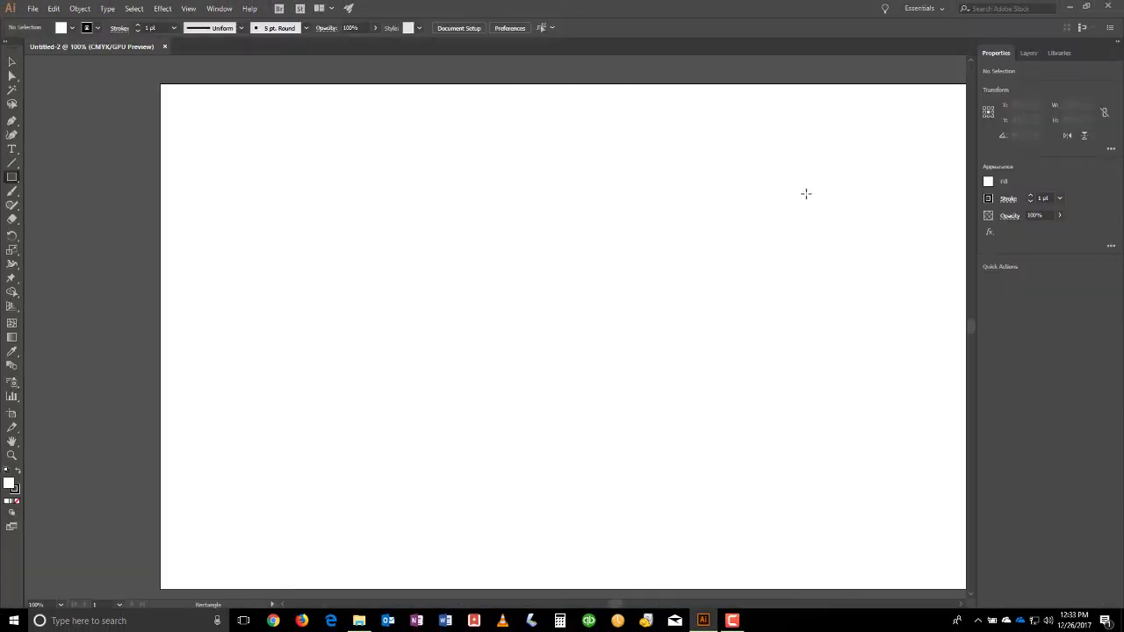
Reset the Essentials workspace and restore the Control bar.
{"action": "left_click", "coordinate": [933, 8]}
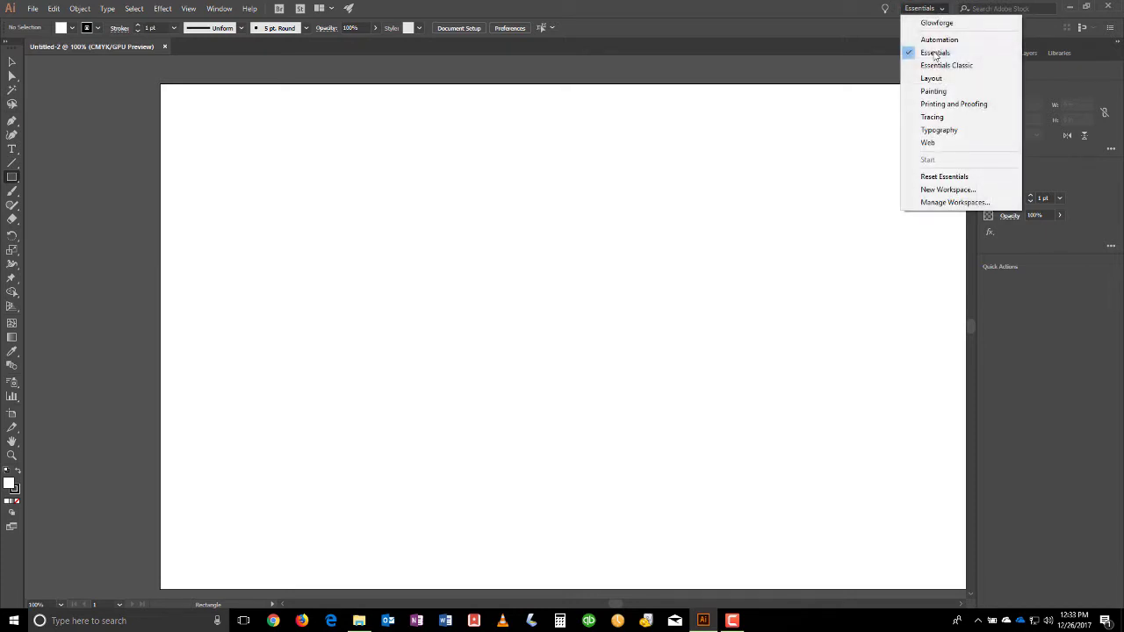
{"action": "left_click", "coordinate": [938, 178]}
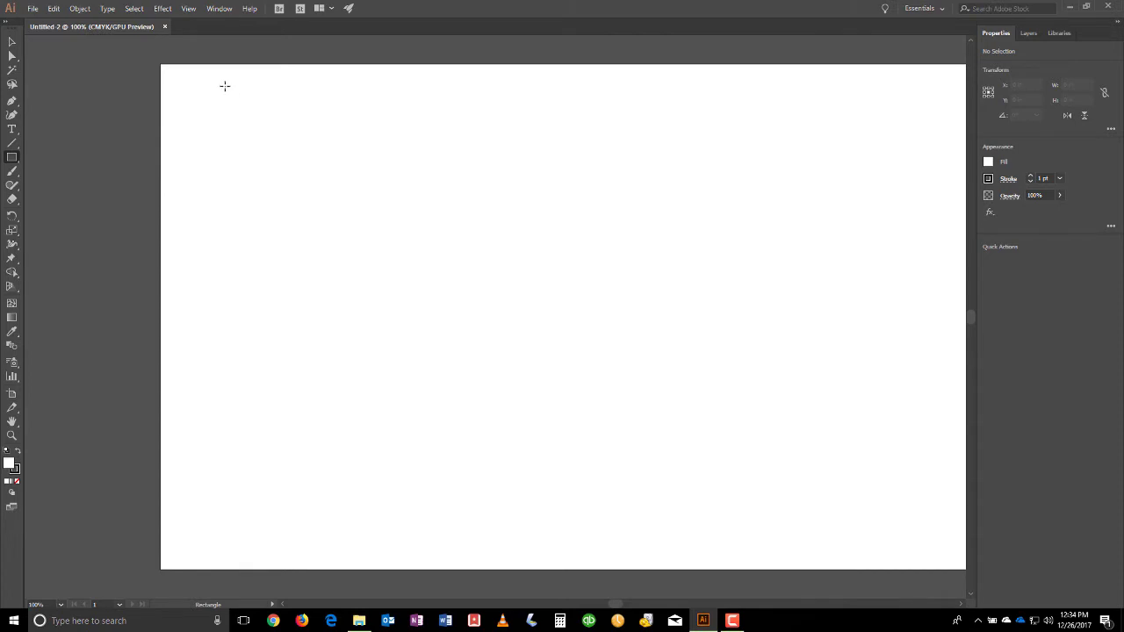
{"action": "left_click", "coordinate": [221, 10]}
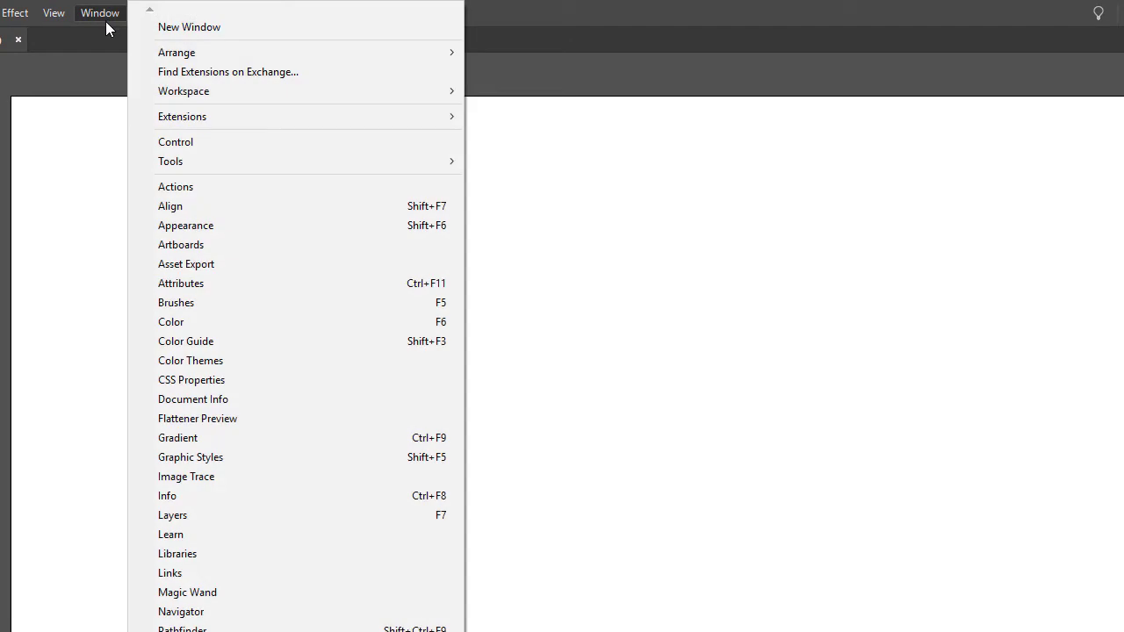
{"action": "left_click", "coordinate": [165, 139]}
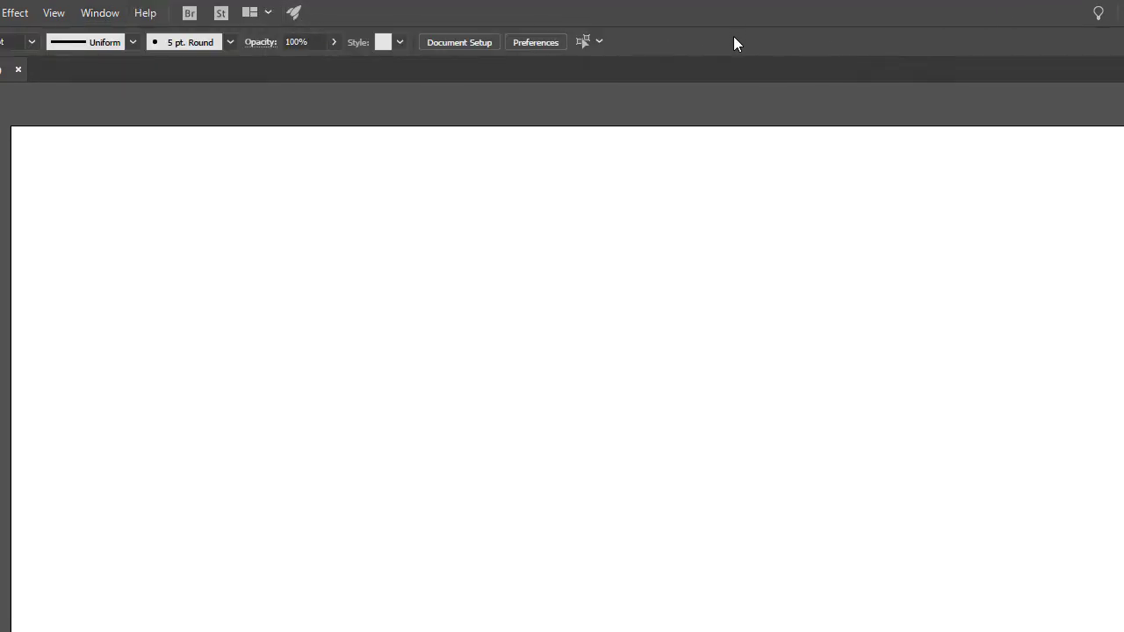
Show rulers around the canvas.
{"action": "left_click", "coordinate": [58, 18]}
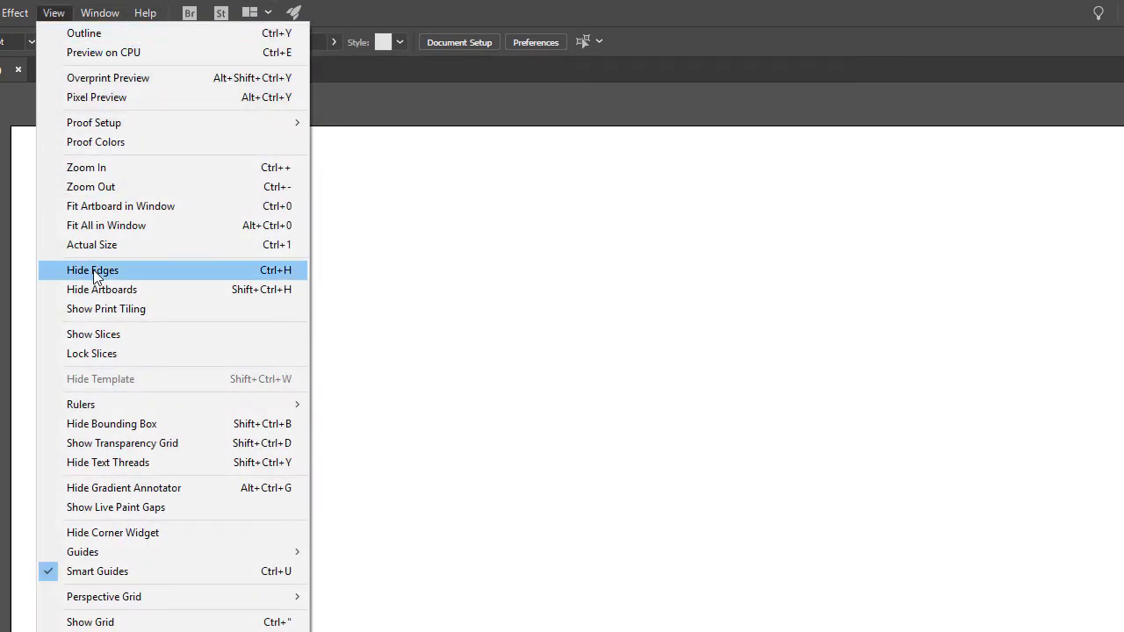
{"action": "mouse_move", "coordinate": [122, 405]}
{"action": "left_click", "coordinate": [350, 404]}
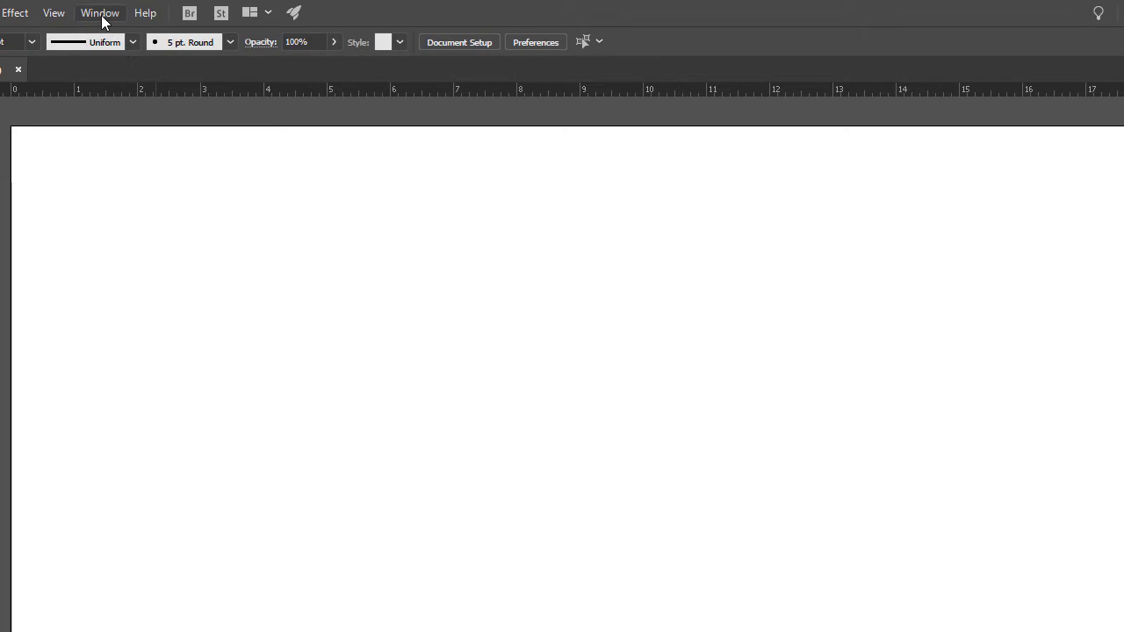
{"action": "left_click", "coordinate": [56, 19]}
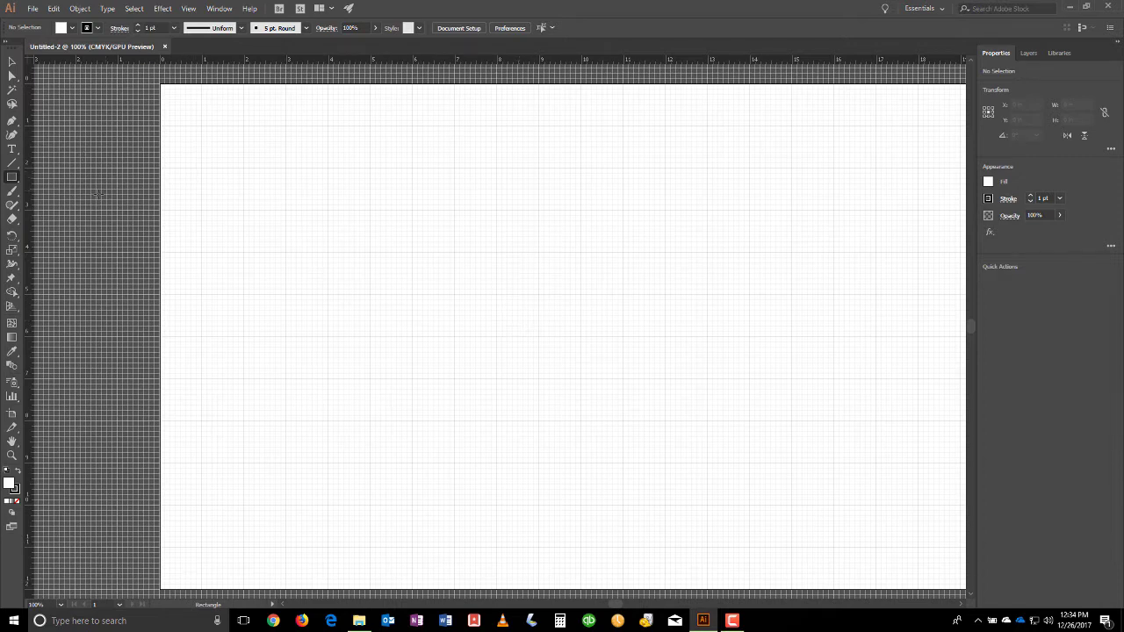
Turn off smart guides and hide the grid.
{"action": "left_click", "coordinate": [188, 8]}
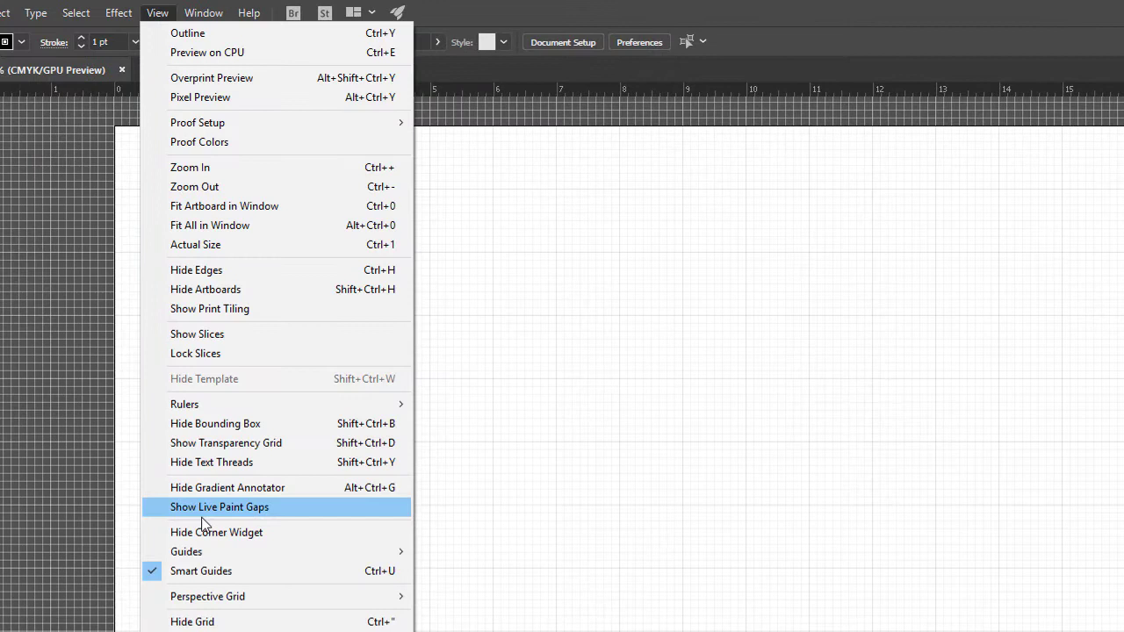
{"action": "left_click", "coordinate": [209, 572]}
{"action": "left_click", "coordinate": [114, 13]}
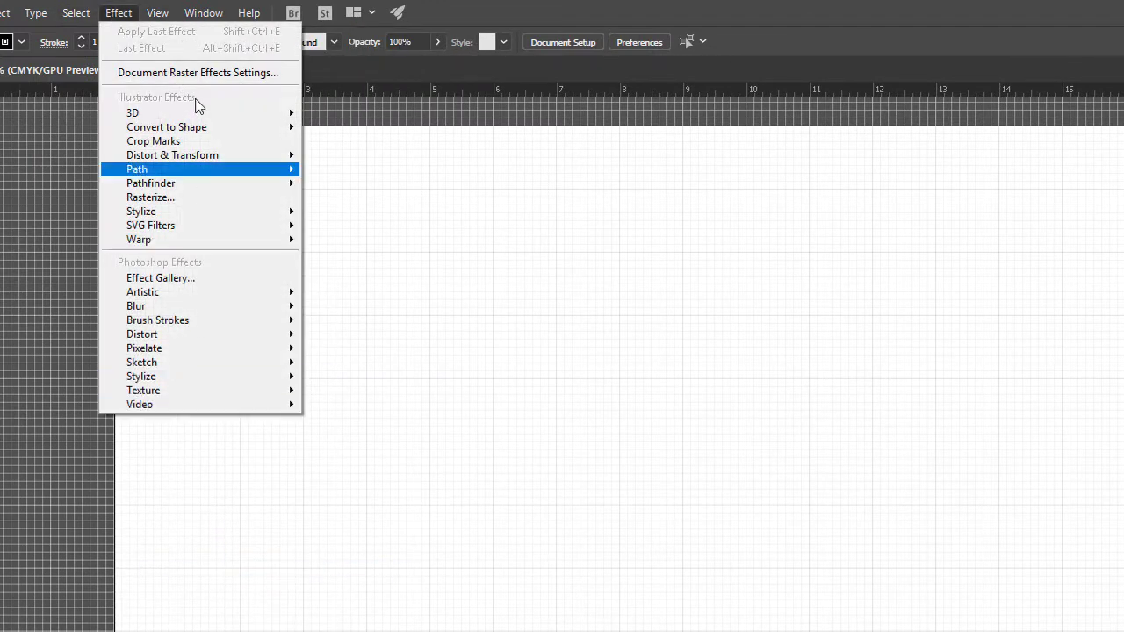
{"action": "mouse_move", "coordinate": [157, 13]}
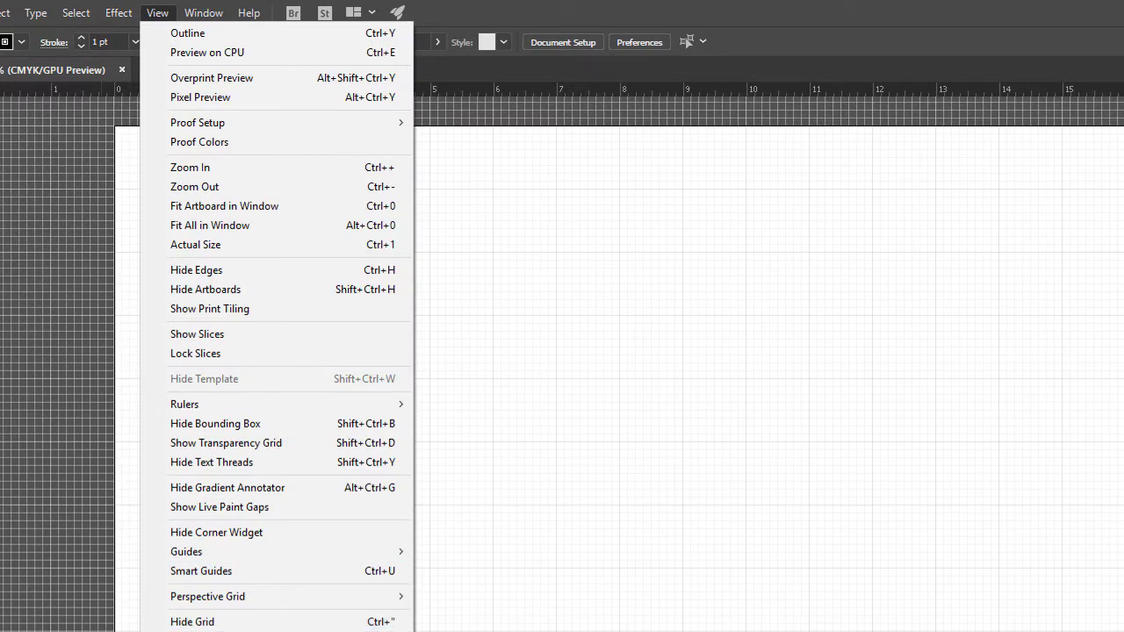
{"action": "left_click", "coordinate": [193, 622]}
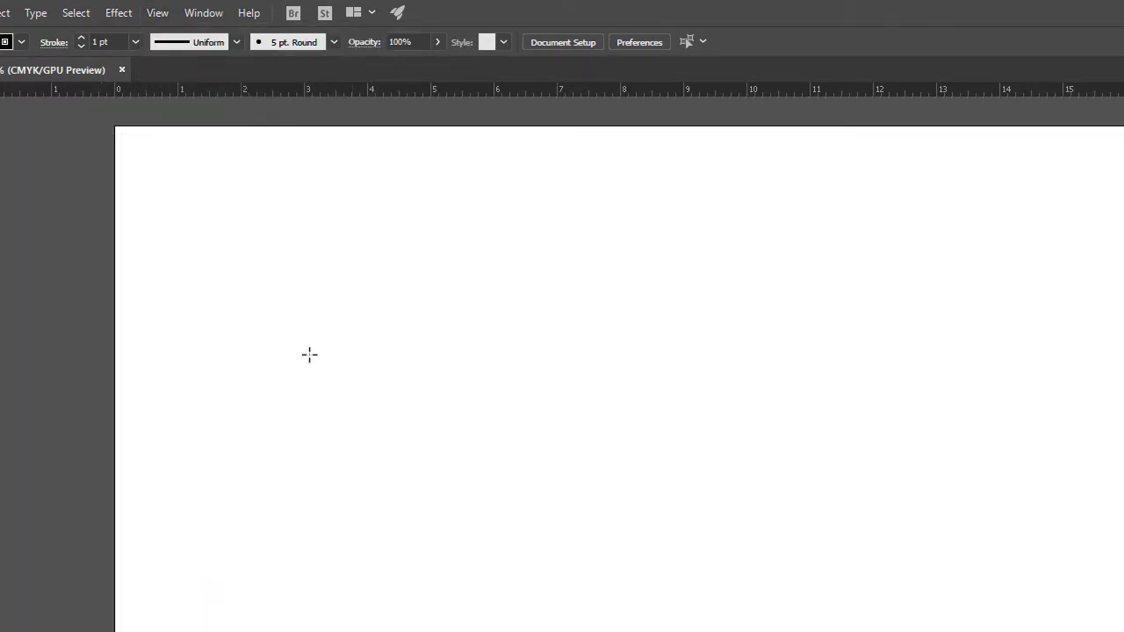
Draw a square left of the artboard centre and set the default fill to None.
{"action": "left_click_drag", "start_coordinate": [293, 273], "coordinate": [712, 631]}
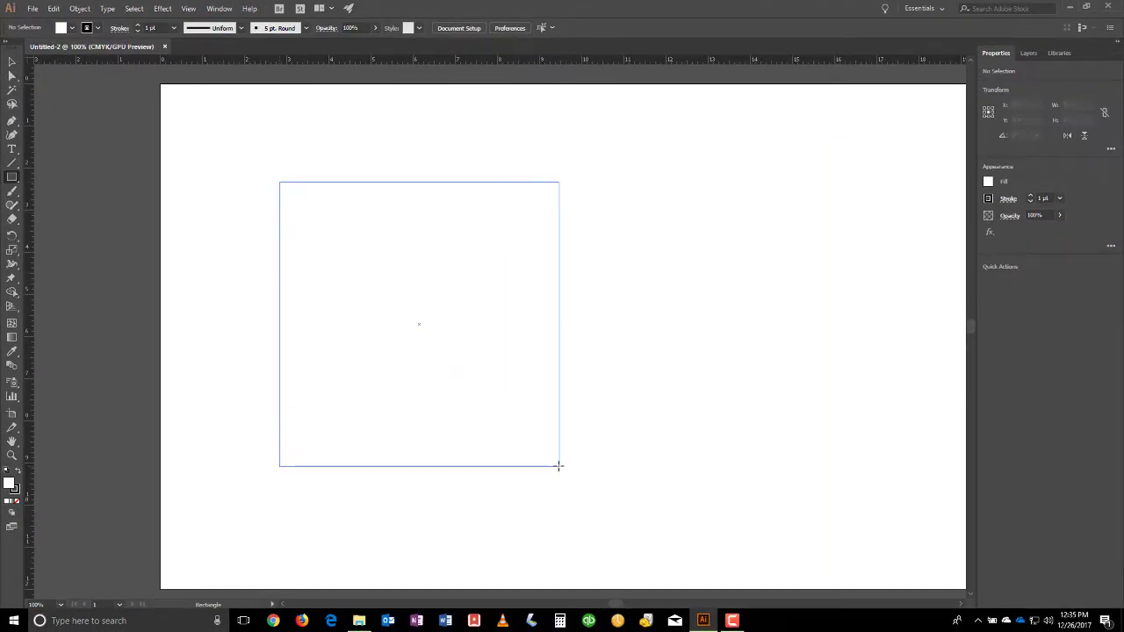
{"action": "left_click_drag", "start_coordinate": [558, 466], "coordinate": [558, 465]}
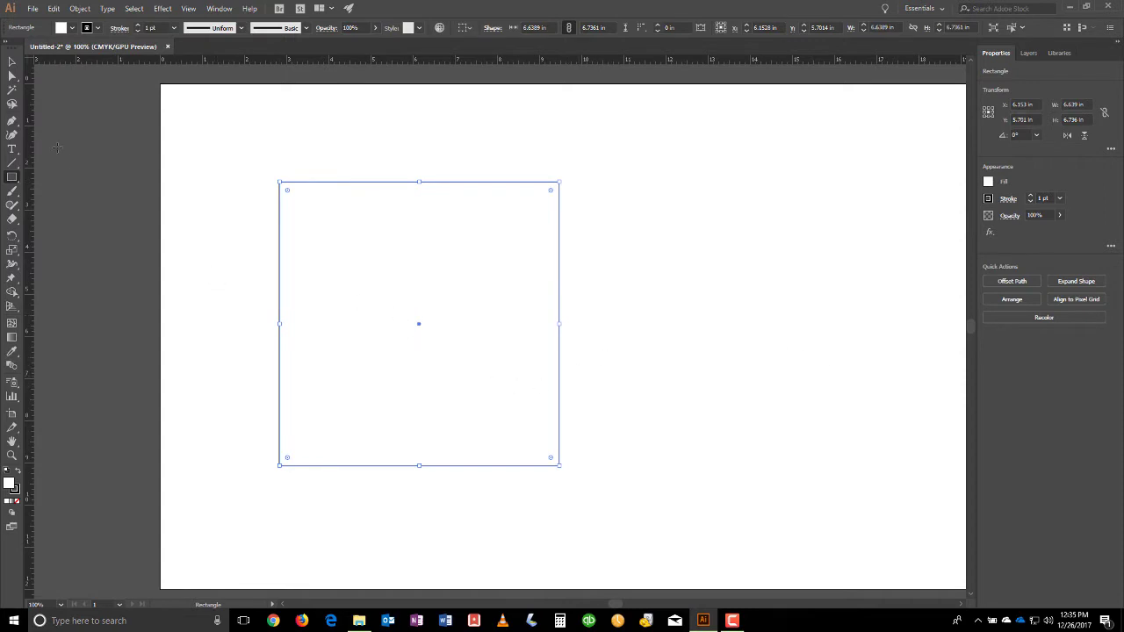
{"action": "left_click", "coordinate": [12, 61]}
{"action": "left_click", "coordinate": [259, 251]}
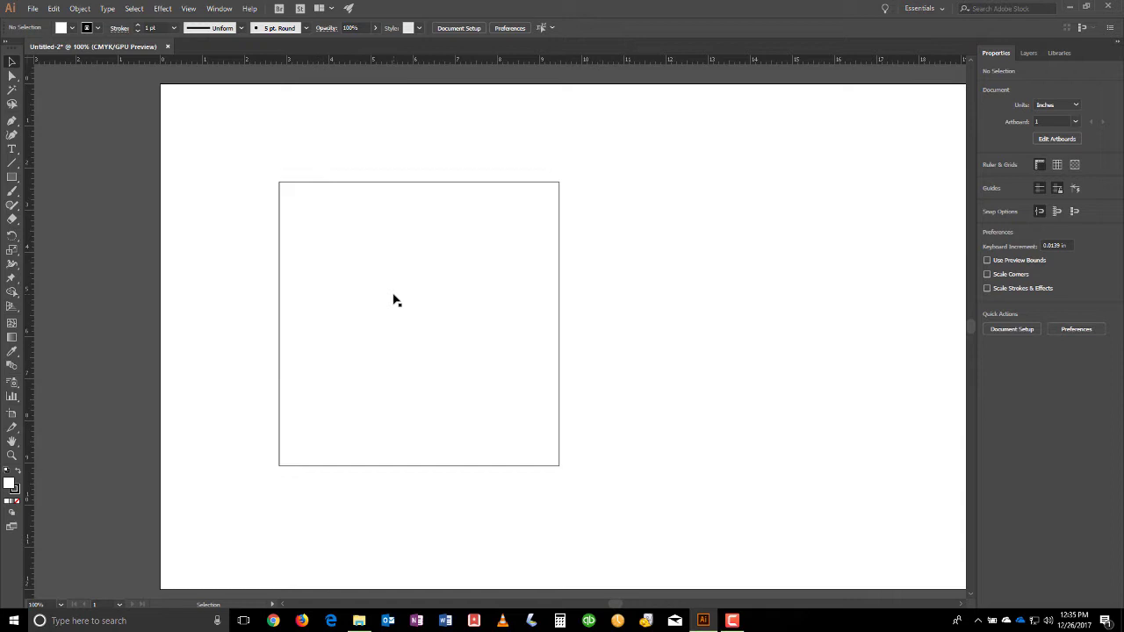
{"action": "left_click", "coordinate": [75, 29]}
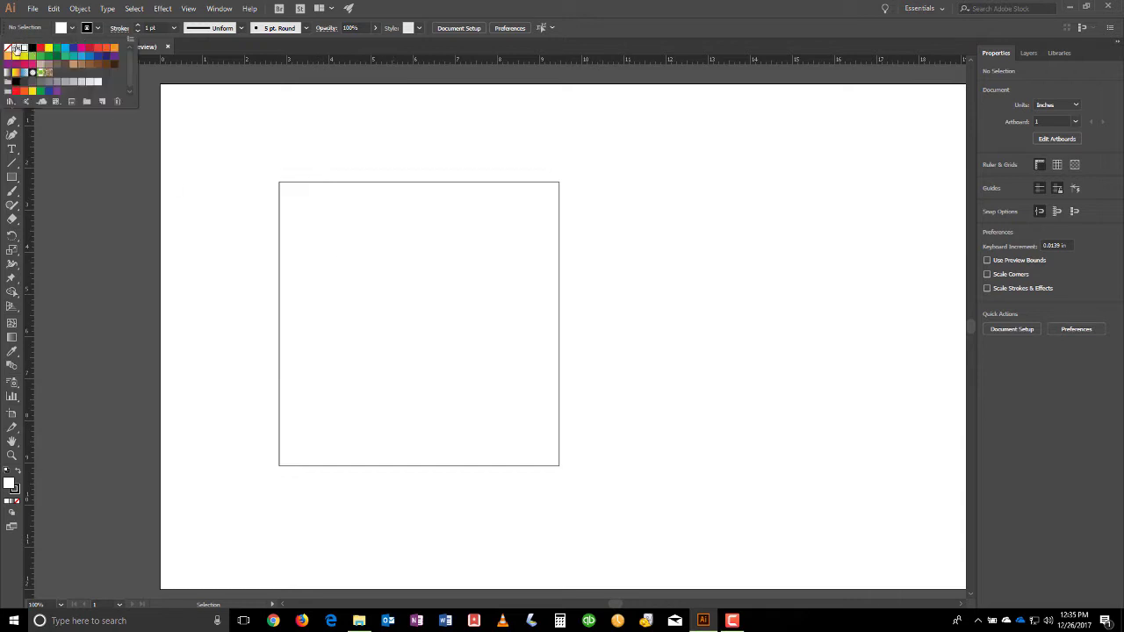
{"action": "left_click", "coordinate": [8, 49]}
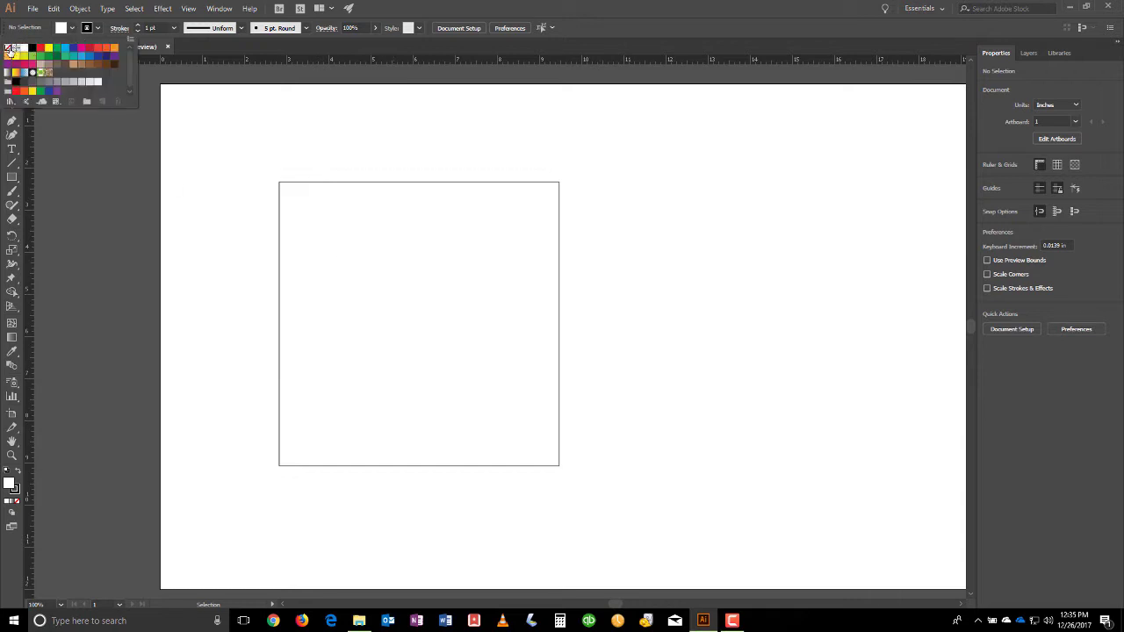
{"action": "left_click", "coordinate": [256, 170]}
Show the grid again and remove the square's fill.
{"action": "left_click", "coordinate": [188, 8]}
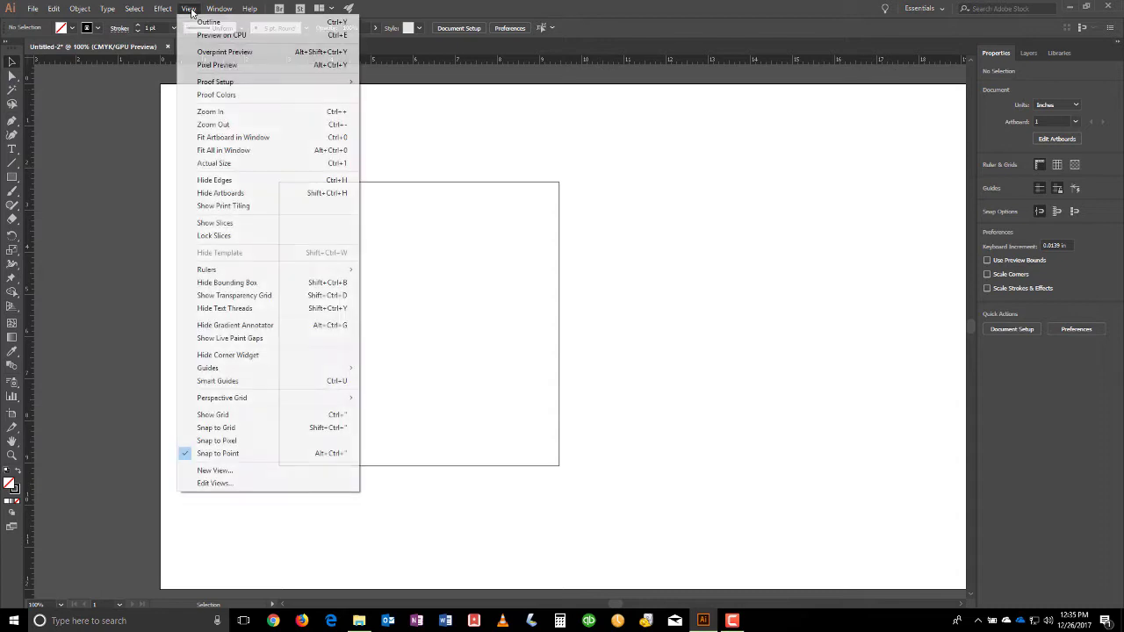
{"action": "left_click", "coordinate": [235, 418]}
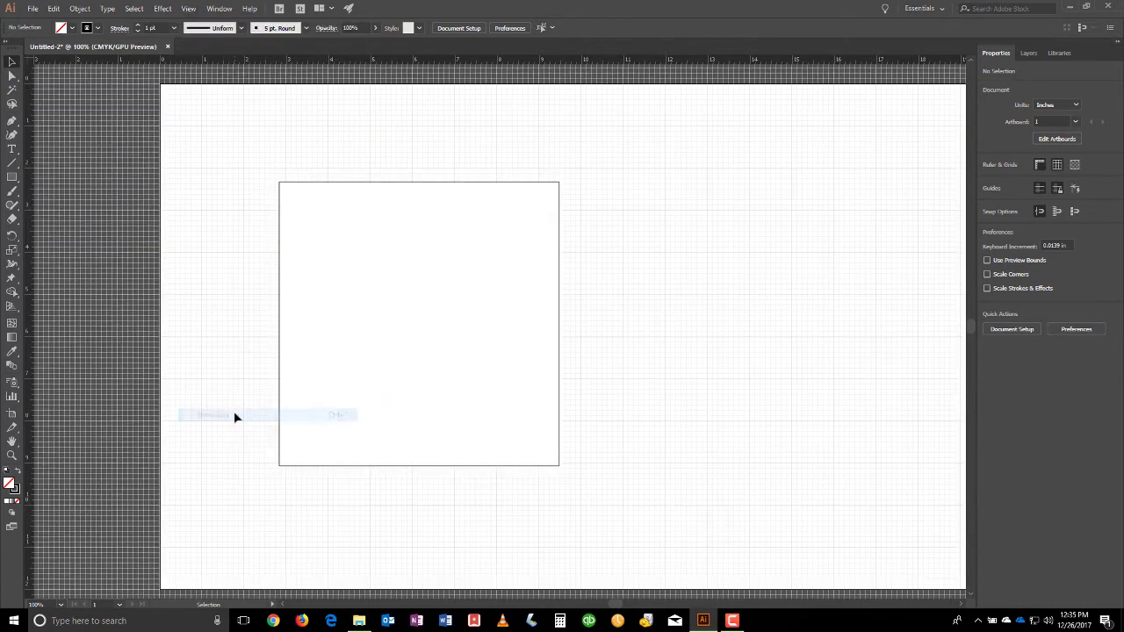
{"action": "left_click", "coordinate": [413, 369]}
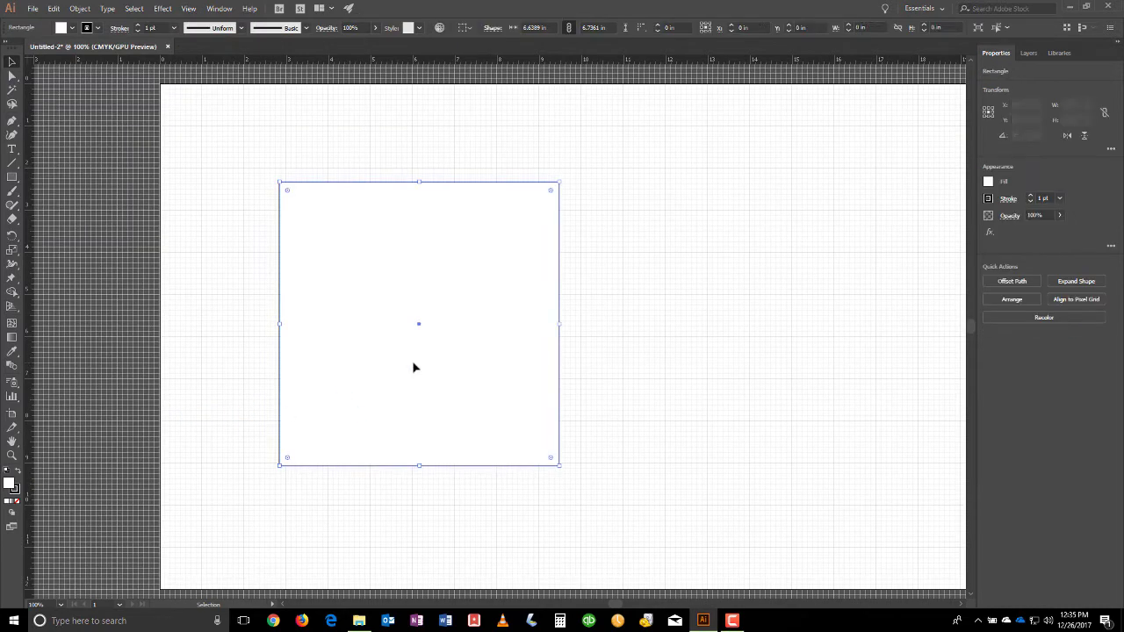
{"action": "left_click", "coordinate": [72, 27]}
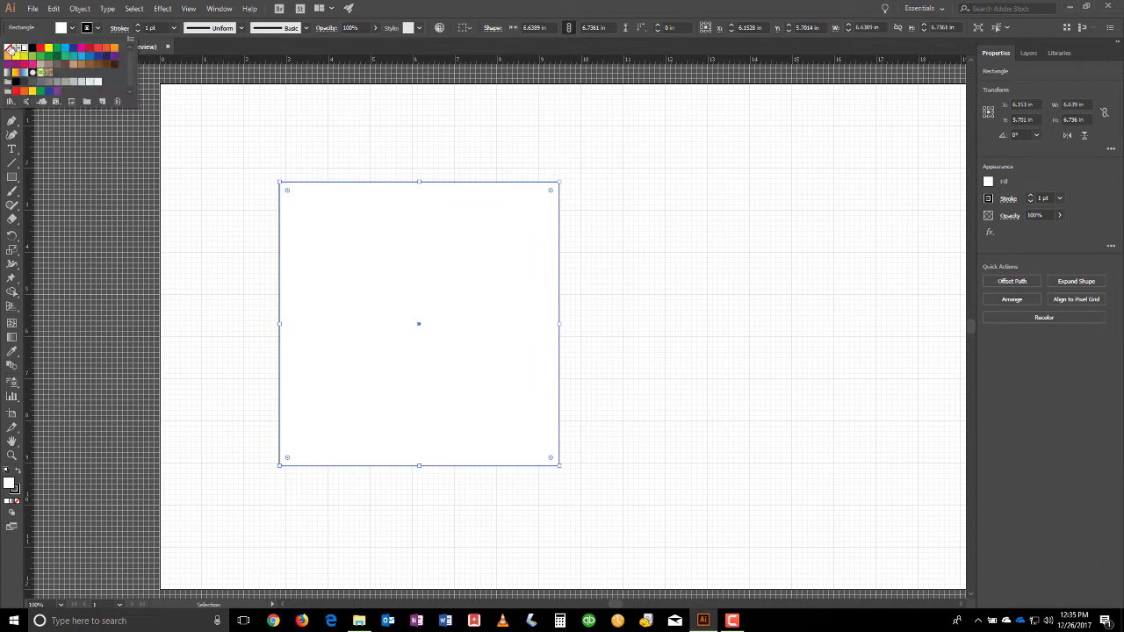
{"action": "left_click", "coordinate": [10, 47]}
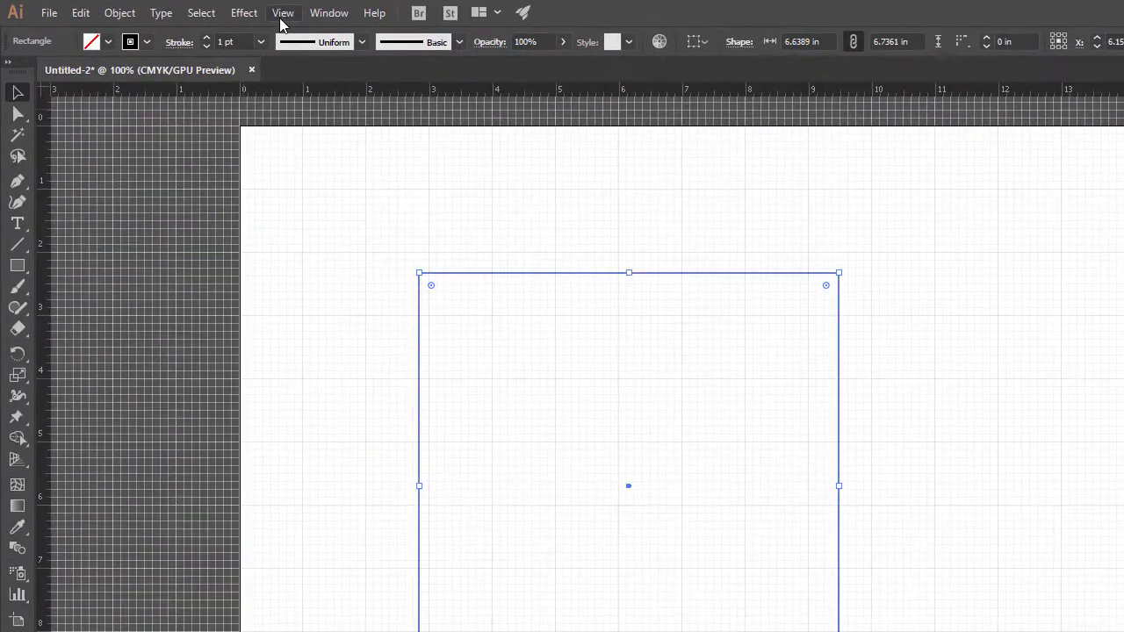
Turn on Snap to Grid and move the square's corner onto the 1 in guides.
{"action": "left_click", "coordinate": [283, 16]}
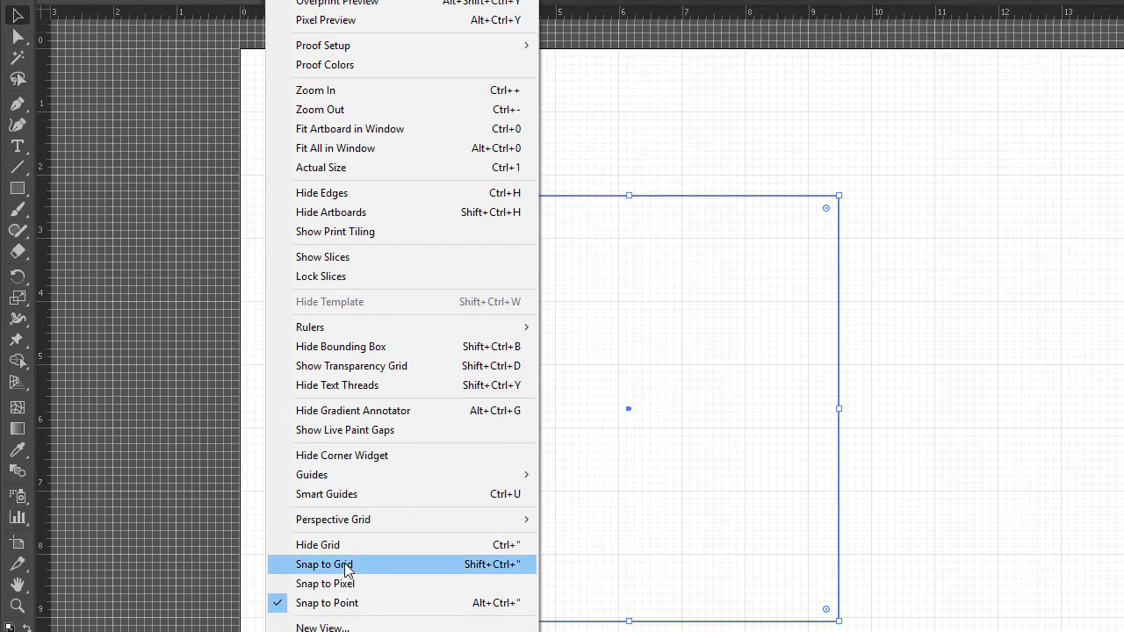
{"action": "left_click", "coordinate": [347, 567]}
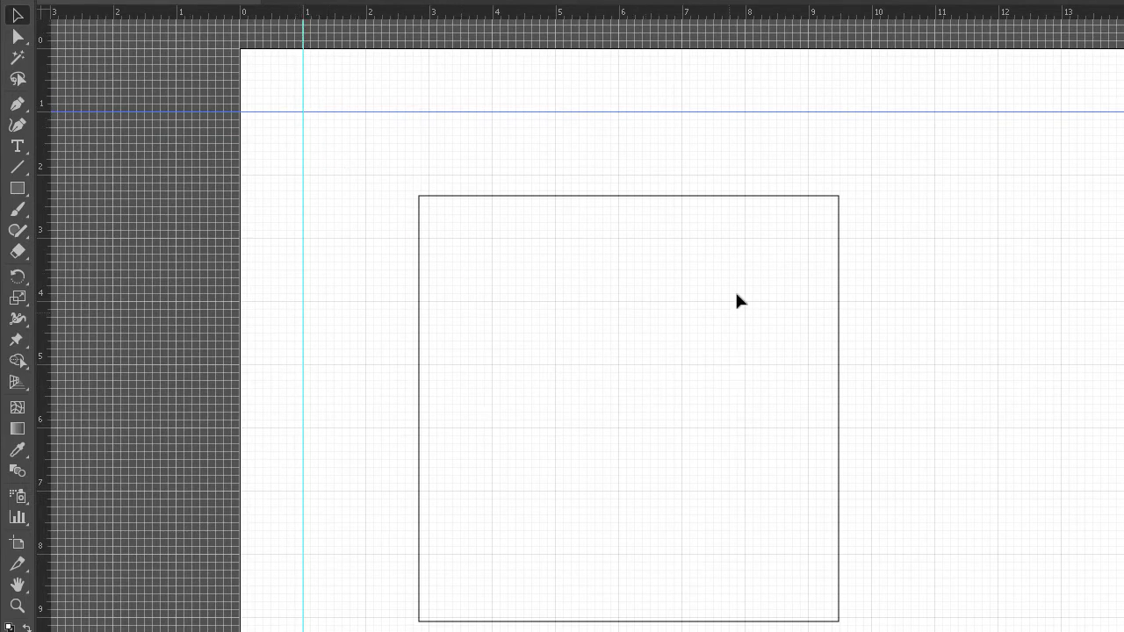
{"action": "left_click", "coordinate": [739, 184]}
{"action": "left_click", "coordinate": [744, 196]}
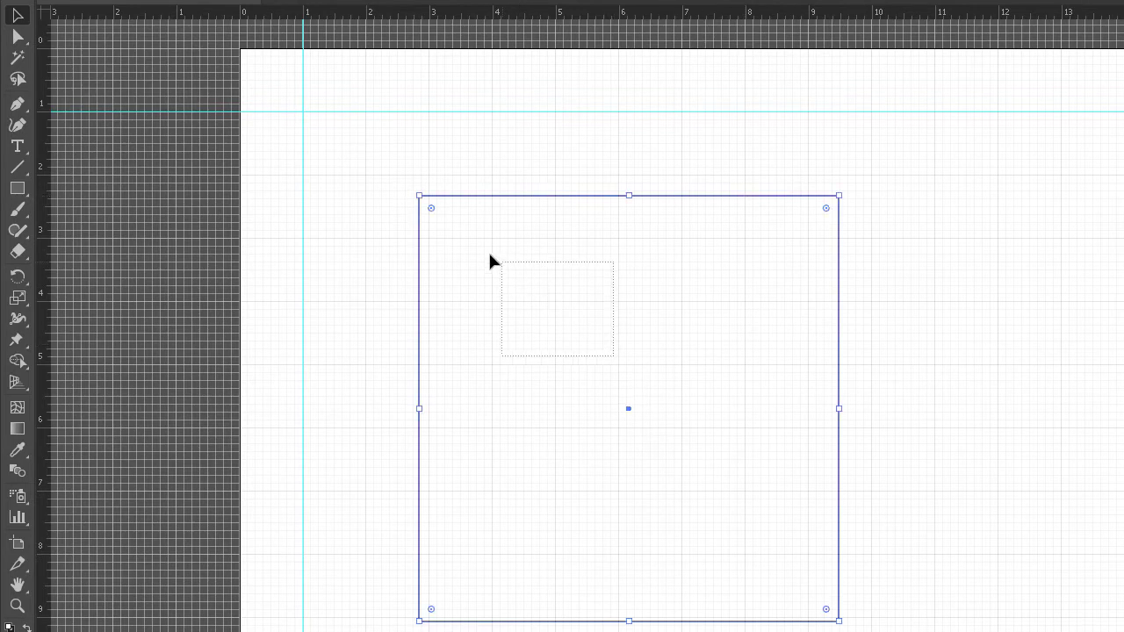
{"action": "left_click_drag", "start_coordinate": [489, 261], "coordinate": [496, 255]}
{"action": "left_click", "coordinate": [556, 197]}
{"action": "left_click_drag", "start_coordinate": [442, 196], "coordinate": [346, 115]}
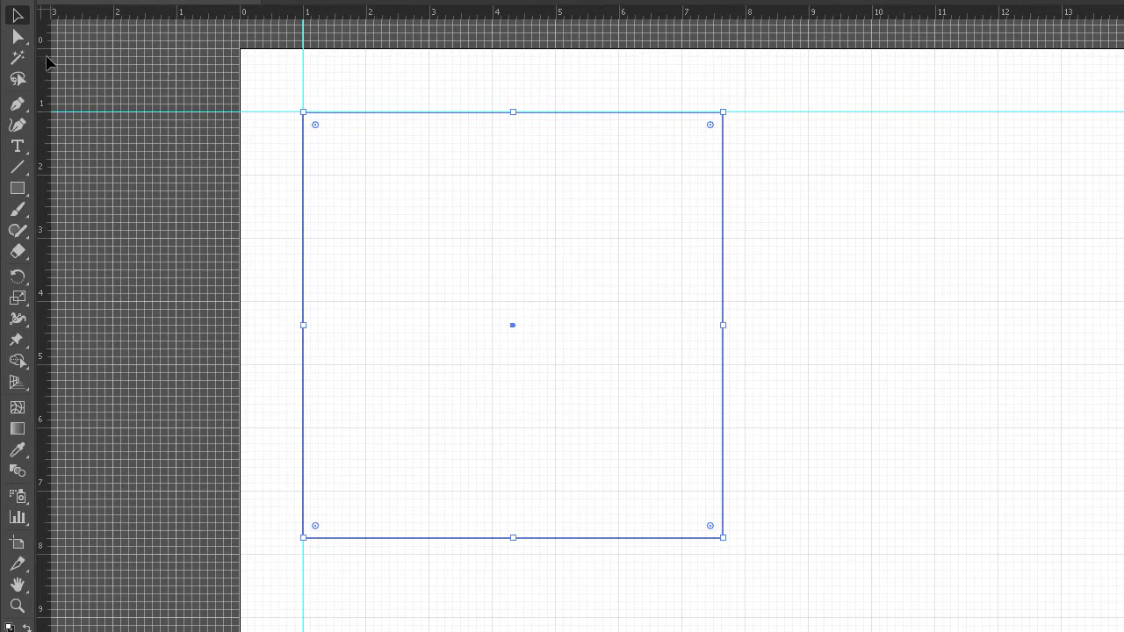
Add a vertical guide at about 7.5 in and resize the rectangle to it, bottom near 7 in.
{"action": "left_click", "coordinate": [18, 36]}
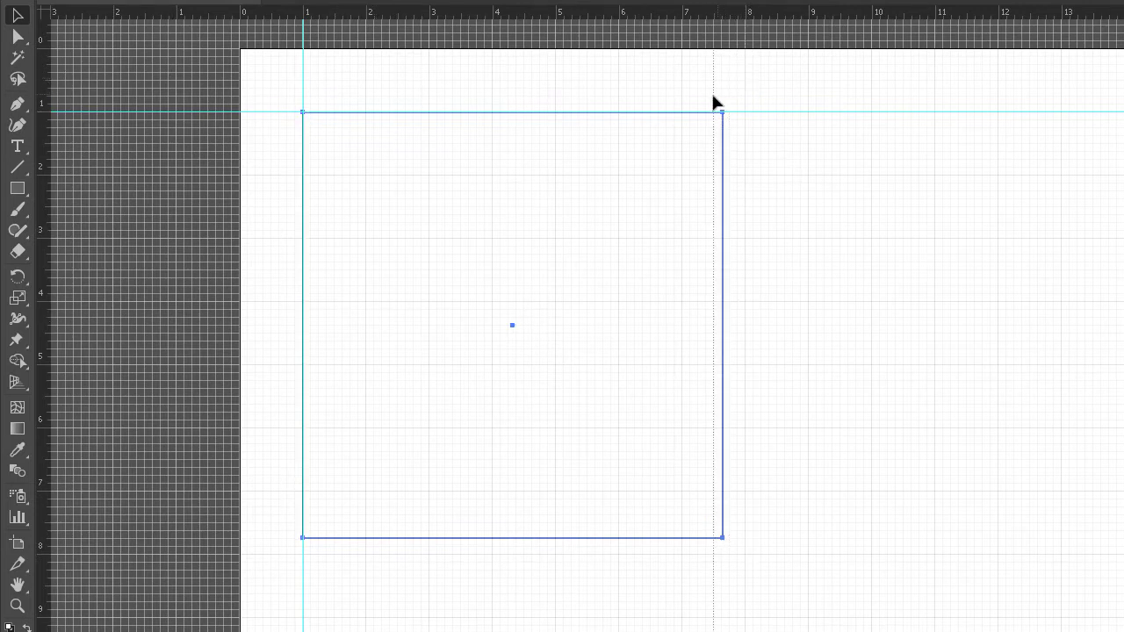
{"action": "left_click_drag", "start_coordinate": [713, 103], "coordinate": [714, 101]}
{"action": "key", "text": "v"}
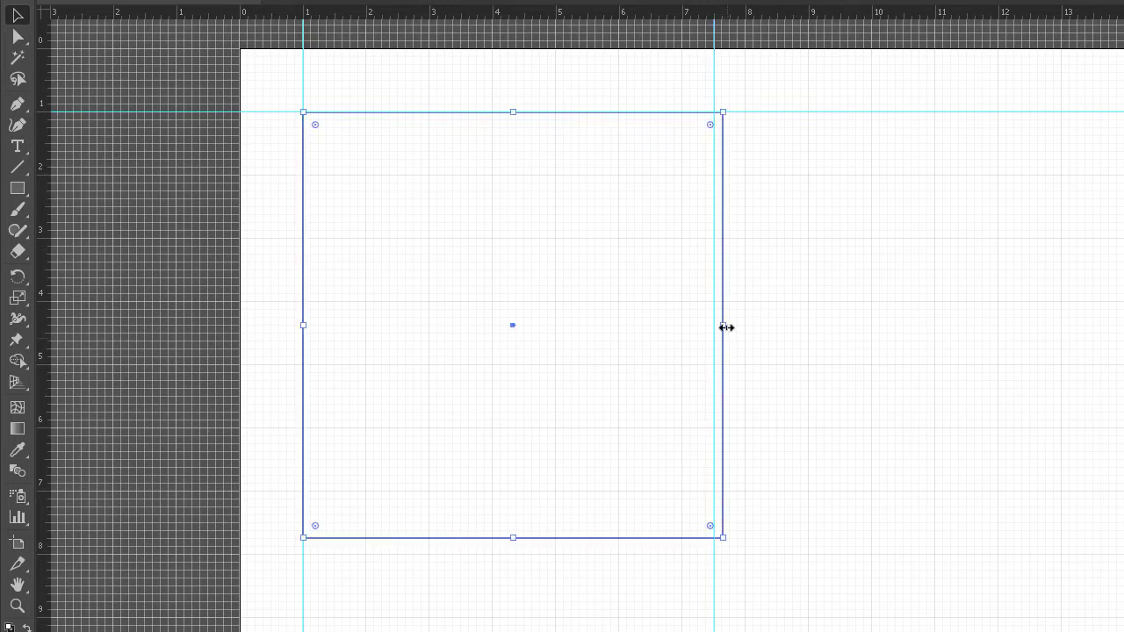
{"action": "left_click_drag", "start_coordinate": [727, 326], "coordinate": [714, 325]}
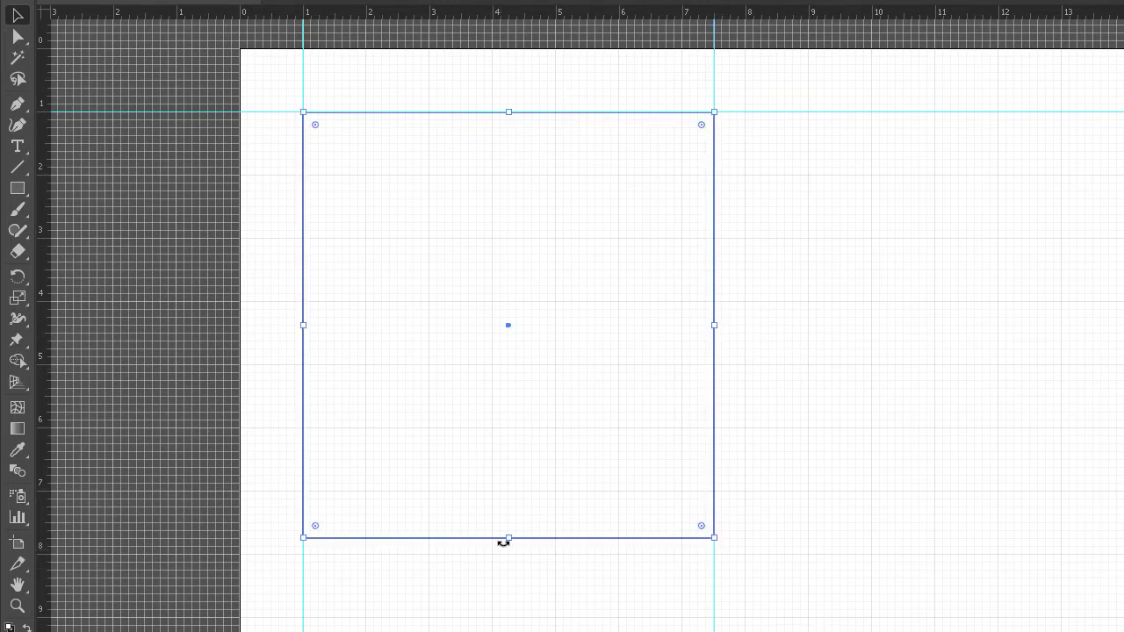
{"action": "left_click_drag", "start_coordinate": [508, 538], "coordinate": [508, 491]}
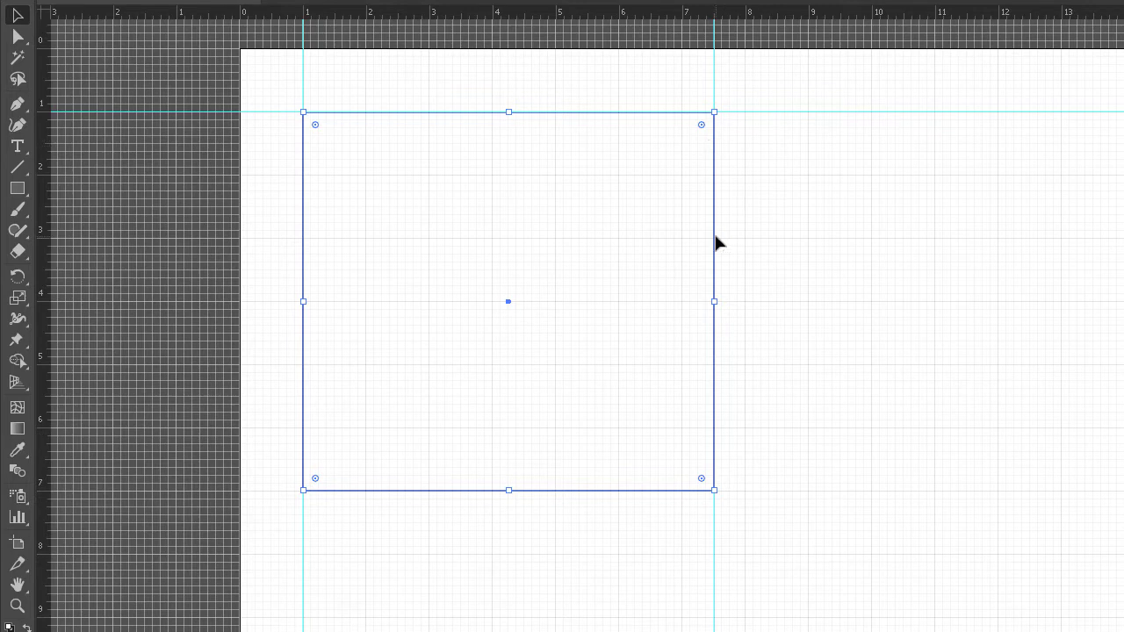
{"action": "left_click_drag", "start_coordinate": [715, 243], "coordinate": [714, 243]}
Delete the rectangle and close the Libraries panel.
{"action": "key", "text": "Delete"}
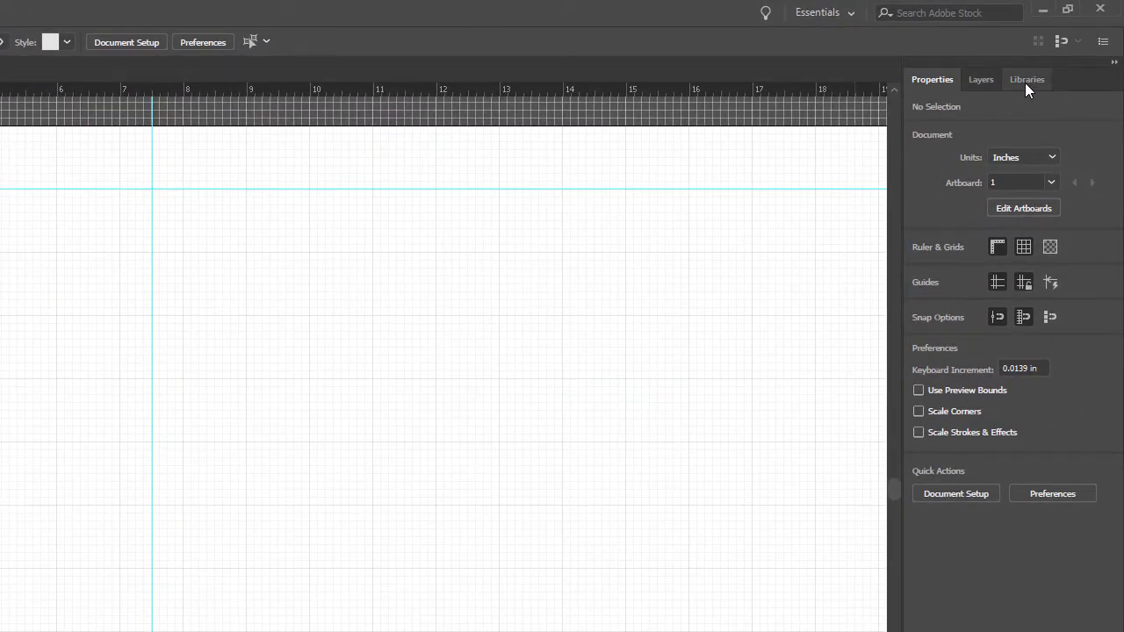
{"action": "left_click", "coordinate": [1025, 82]}
{"action": "right_click", "coordinate": [1024, 82]}
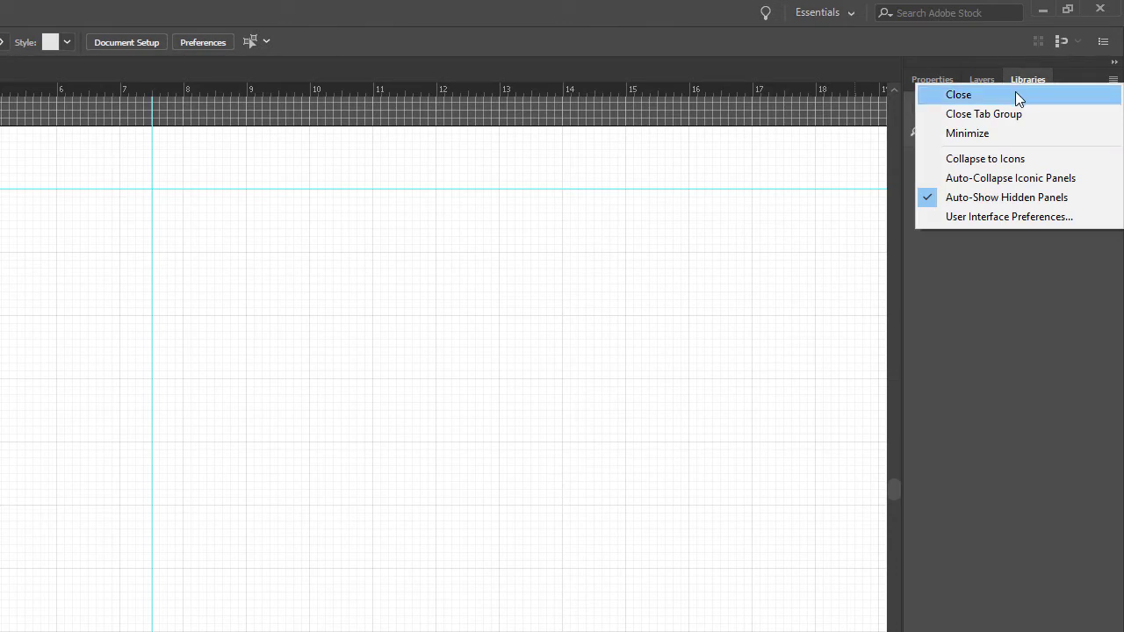
{"action": "left_click", "coordinate": [1015, 94]}
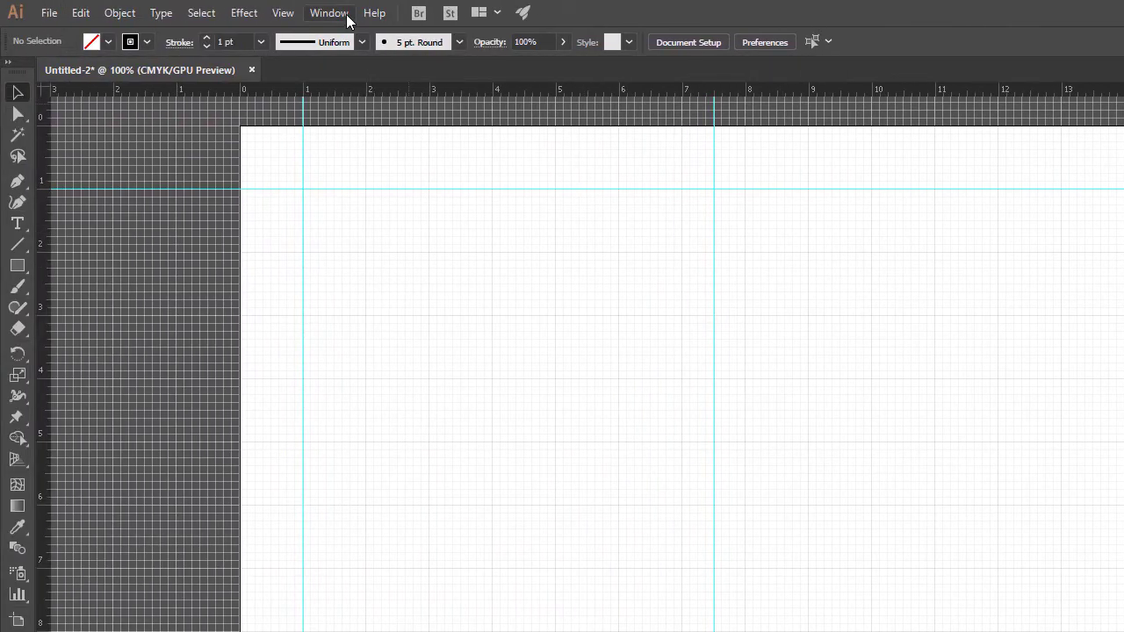
Open the Swatches panel and dock it beside Properties and Layers.
{"action": "left_click", "coordinate": [346, 15]}
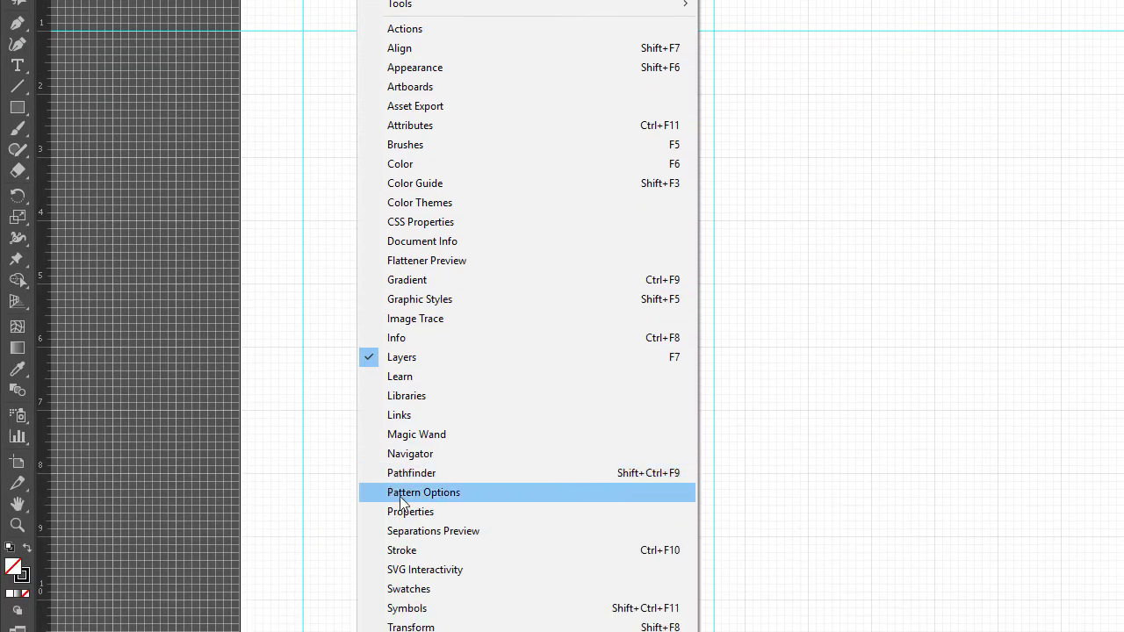
{"action": "left_click", "coordinate": [408, 589]}
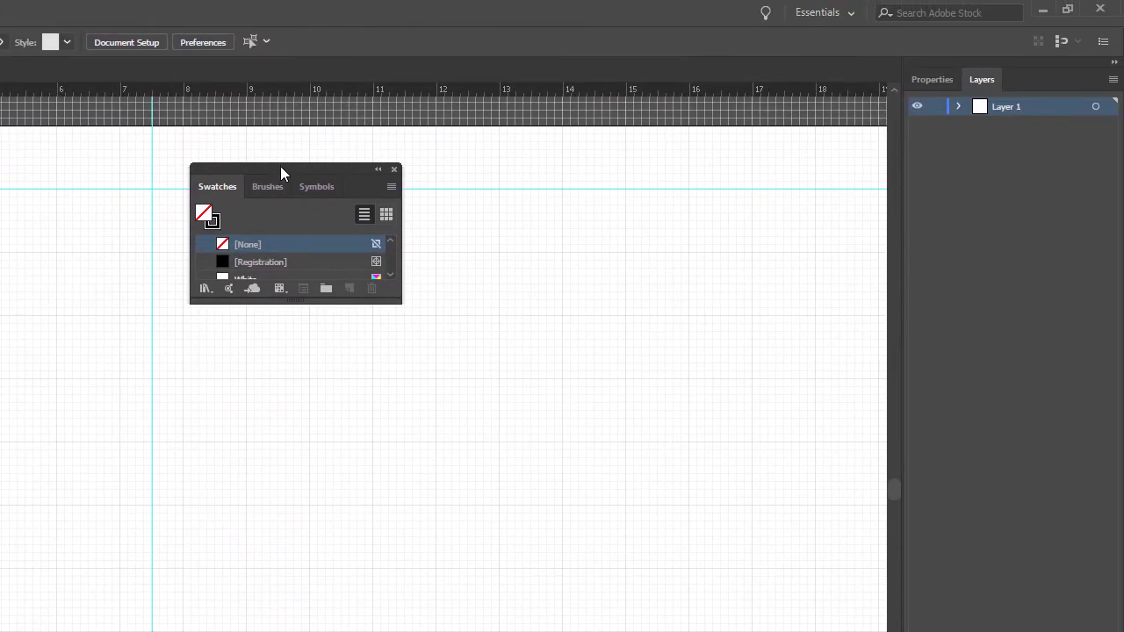
{"action": "left_click_drag", "start_coordinate": [280, 166], "coordinate": [1036, 82]}
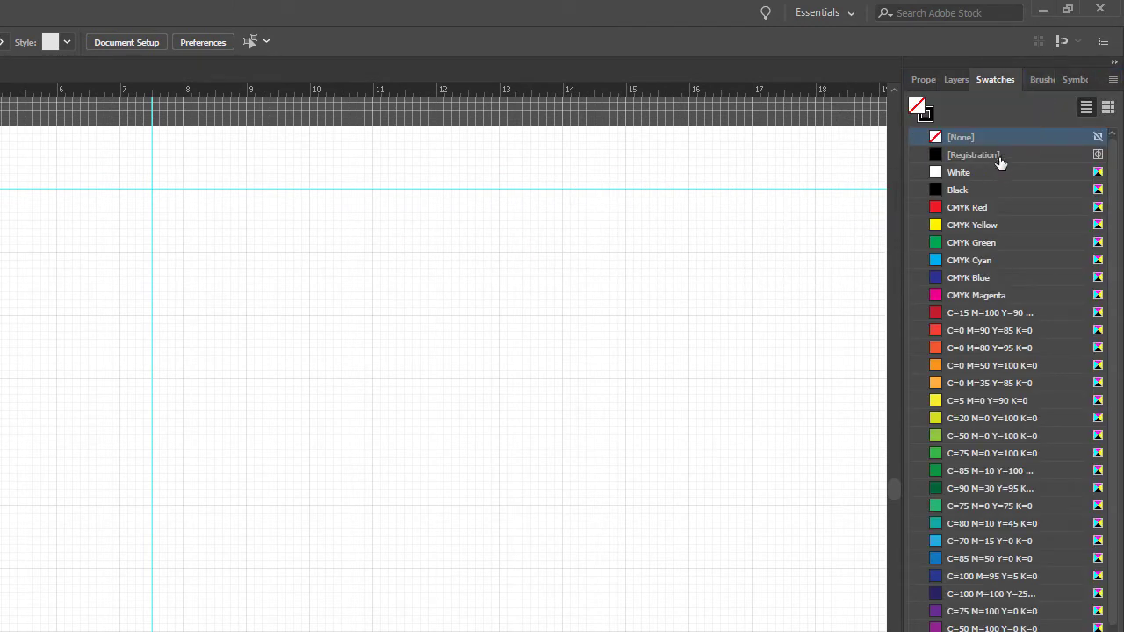
Close the Symbols and Brushes panels.
{"action": "right_click", "coordinate": [1071, 82]}
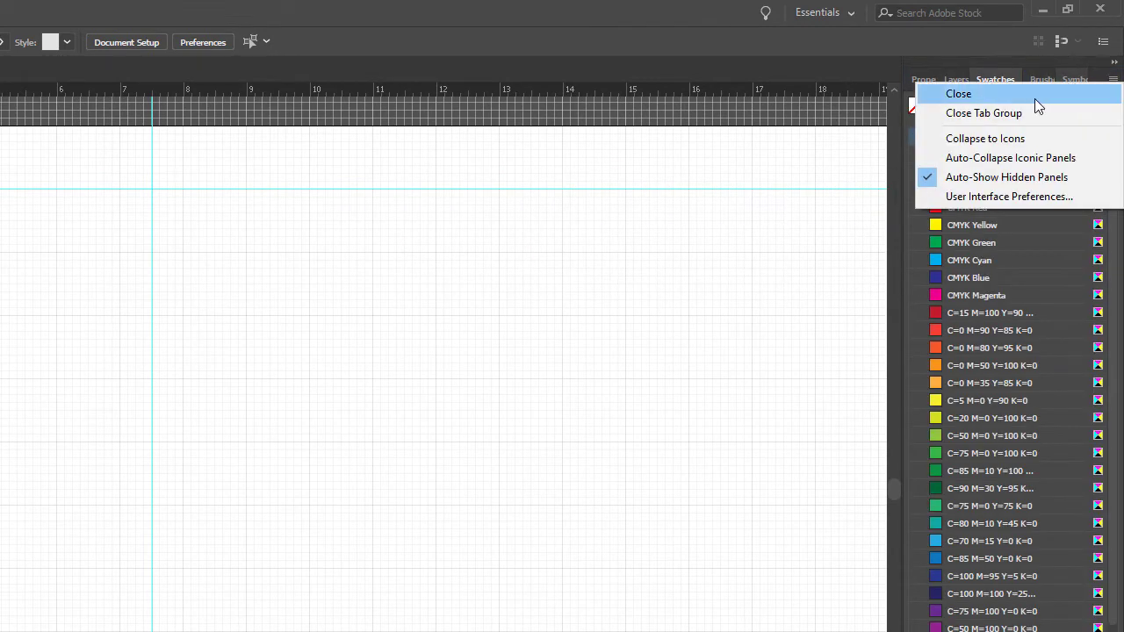
{"action": "left_click", "coordinate": [1035, 96]}
{"action": "right_click", "coordinate": [1063, 81]}
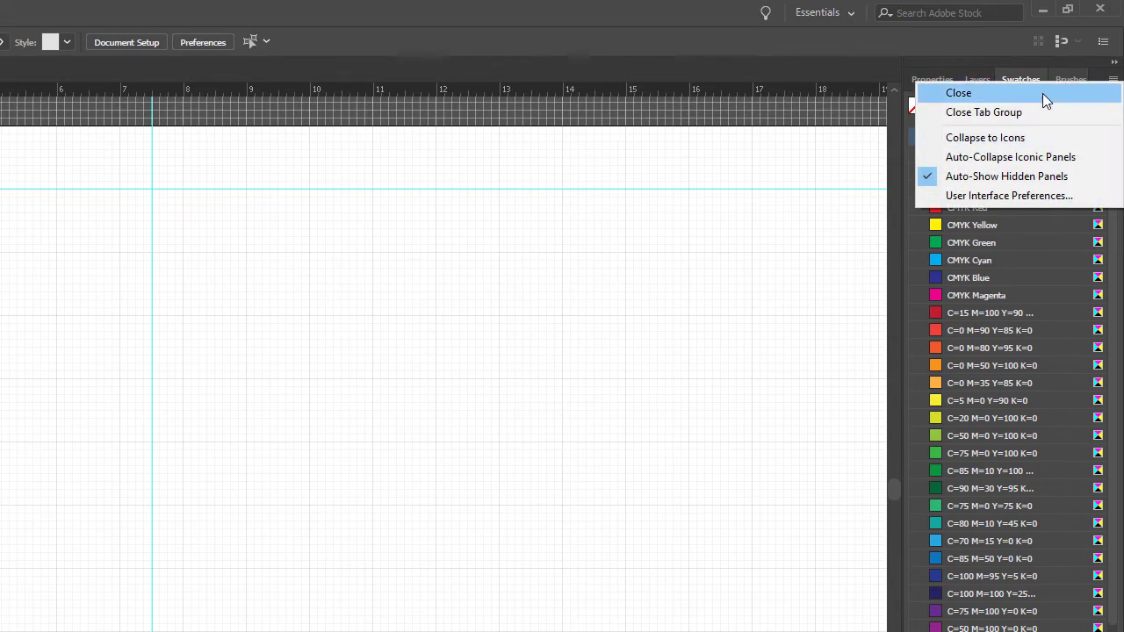
{"action": "left_click", "coordinate": [1042, 93]}
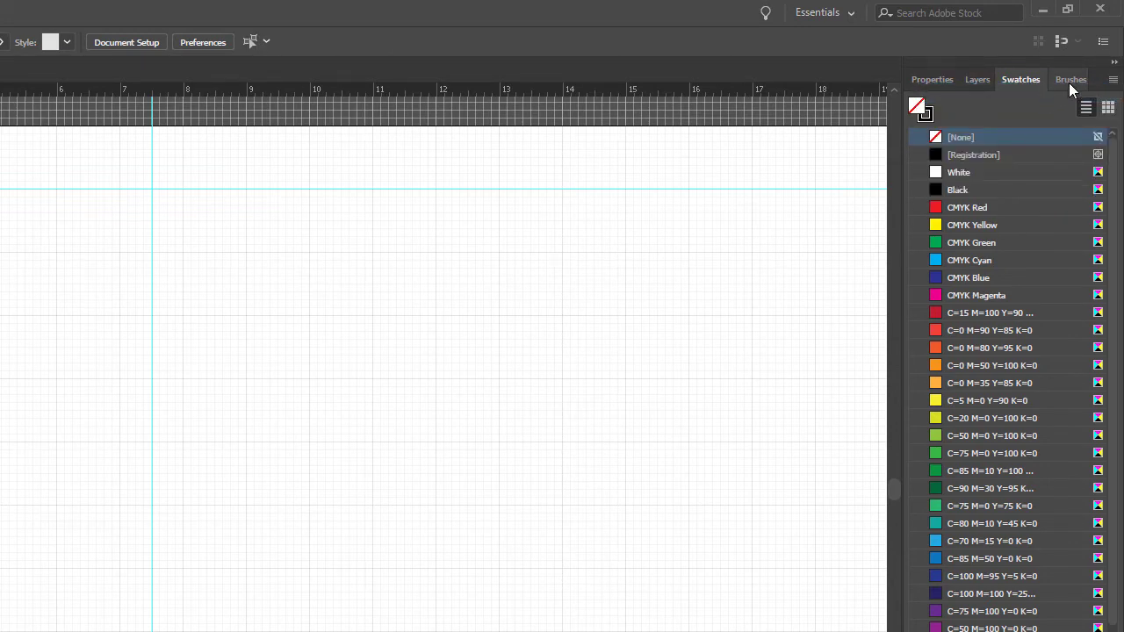
{"action": "right_click", "coordinate": [1068, 83]}
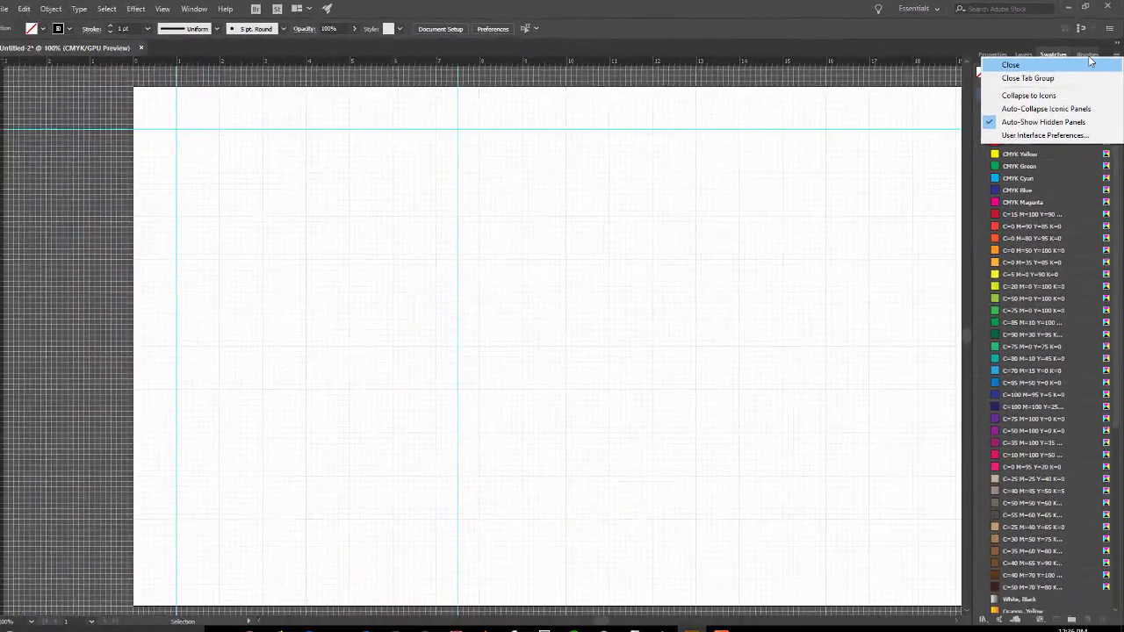
{"action": "left_click", "coordinate": [1049, 91]}
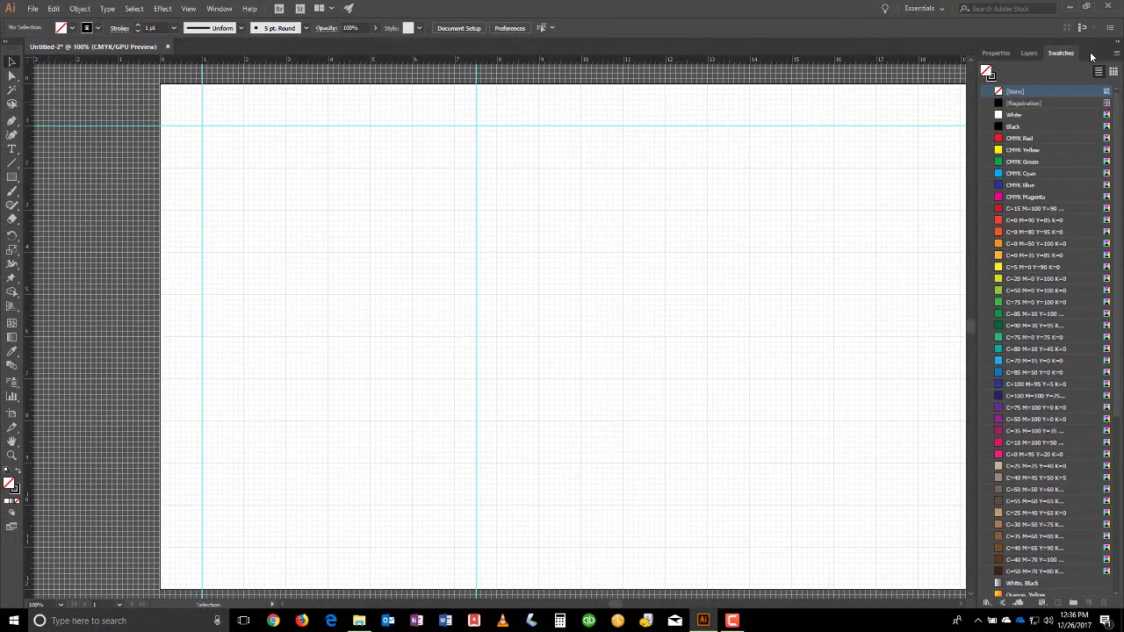
Select the swatches from White through the last one and delete them.
{"action": "left_click", "coordinate": [999, 52]}
{"action": "left_click", "coordinate": [1030, 54]}
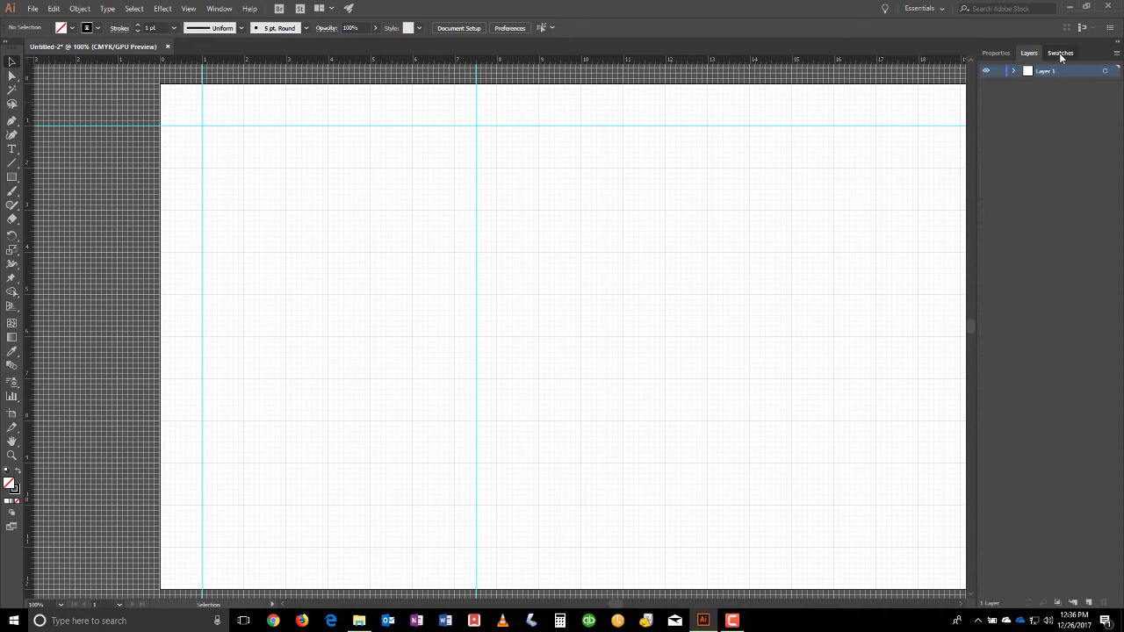
{"action": "left_click", "coordinate": [1060, 53]}
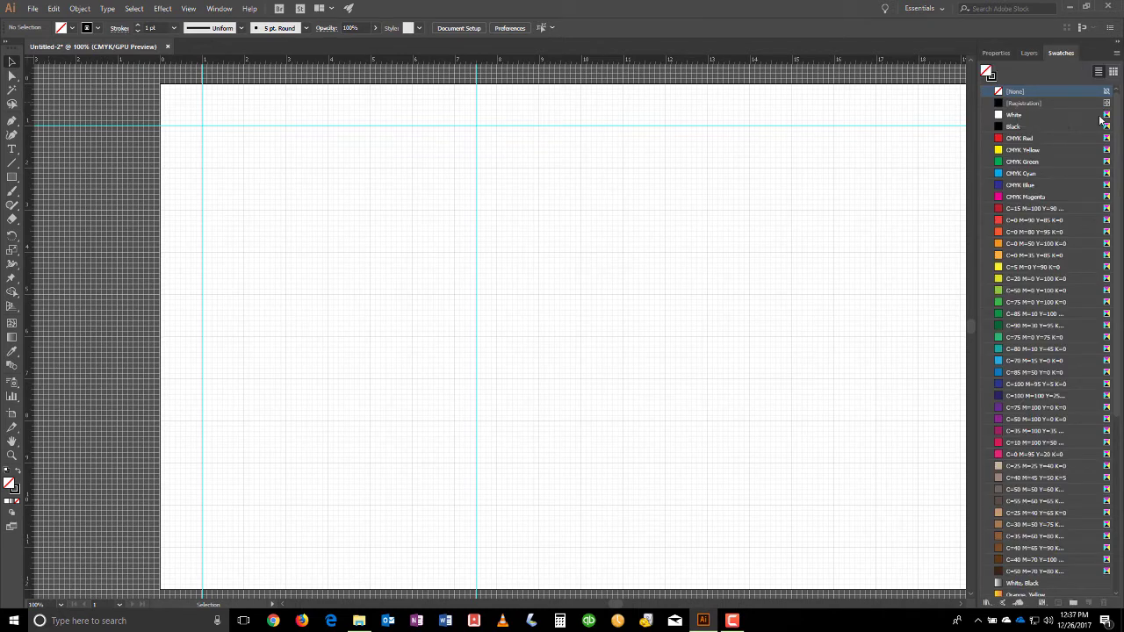
{"action": "left_click_drag", "start_coordinate": [1117, 136], "coordinate": [1114, 211]}
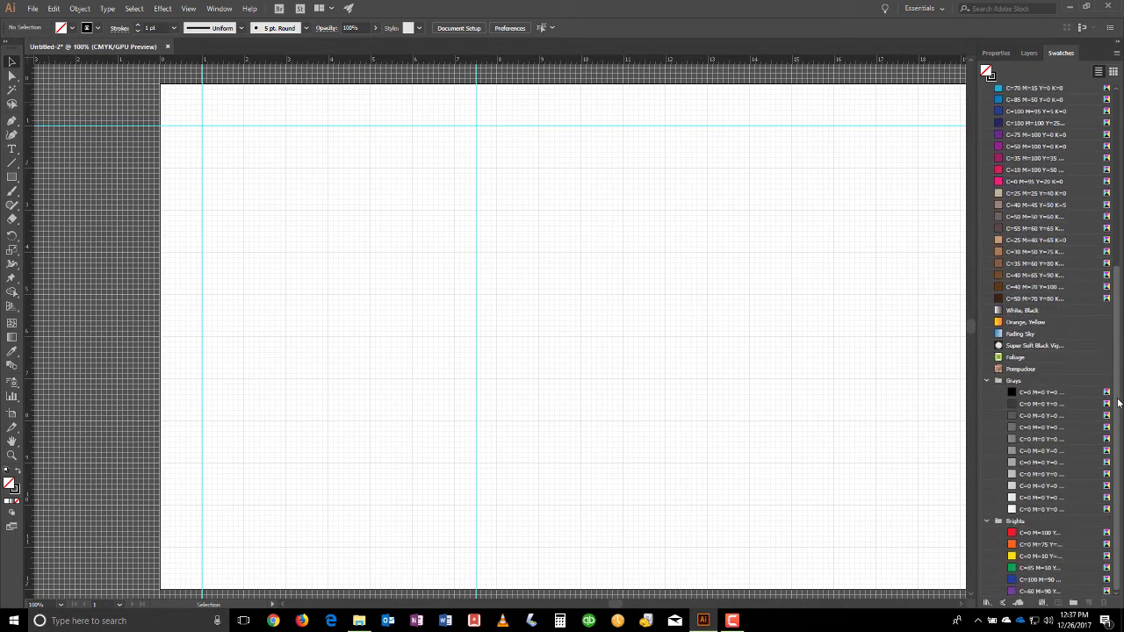
{"action": "left_click", "coordinate": [1029, 591], "text": "shift"}
{"action": "left_click_drag", "start_coordinate": [1087, 274], "coordinate": [1108, 606]}
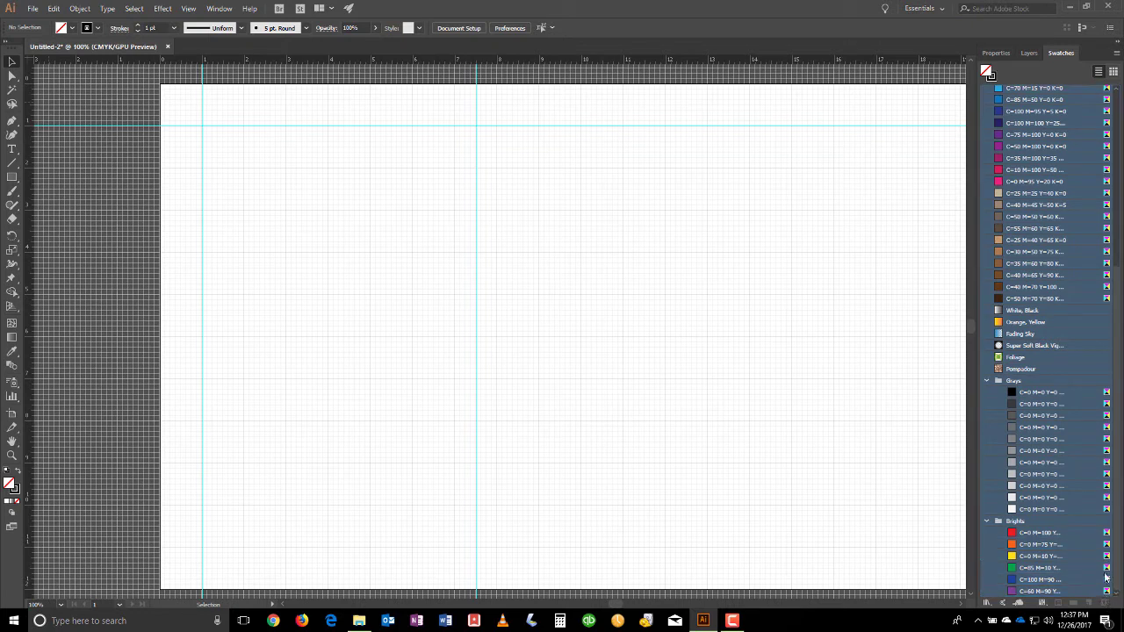
{"action": "scroll", "coordinate": [1050, 219], "scroll_direction": "up", "scroll_amount": 8}
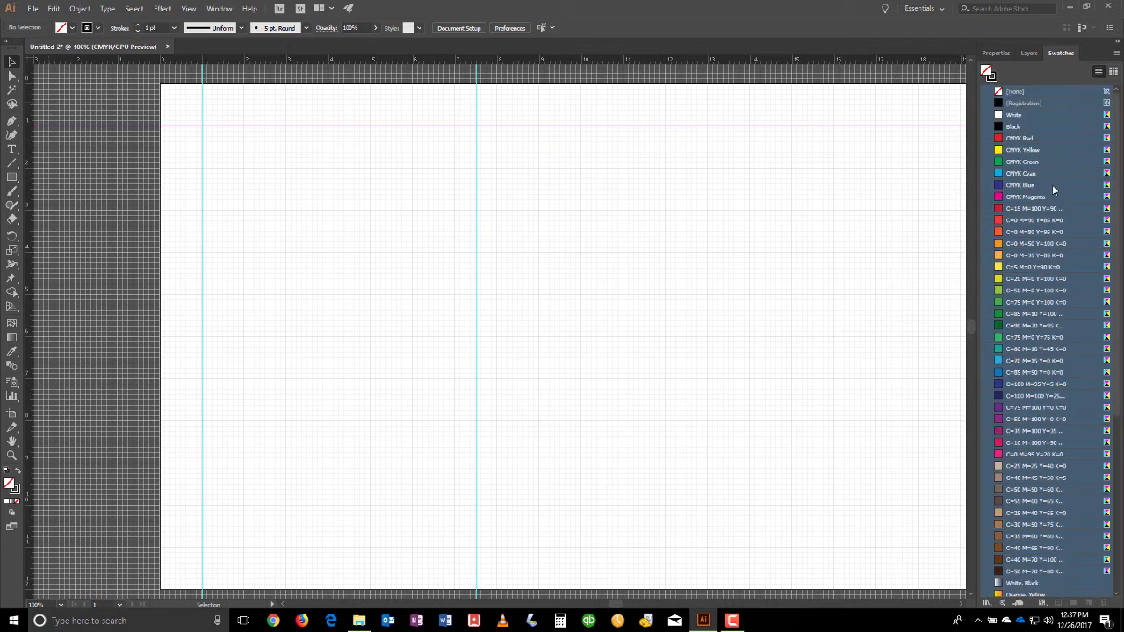
{"action": "left_click", "coordinate": [1021, 138]}
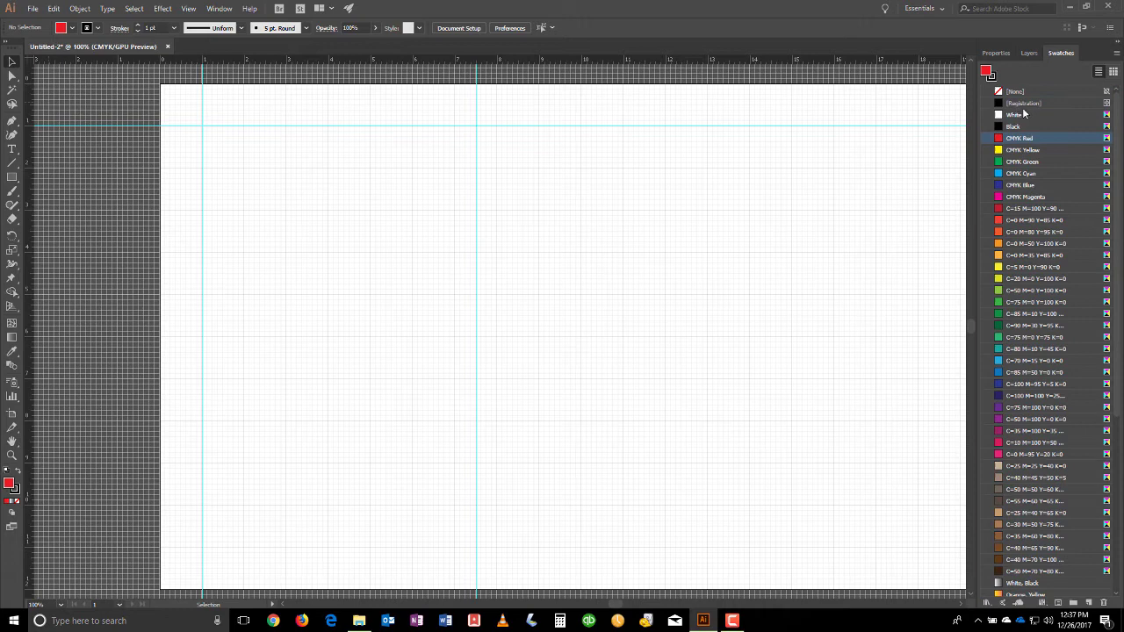
{"action": "left_click", "coordinate": [1020, 116]}
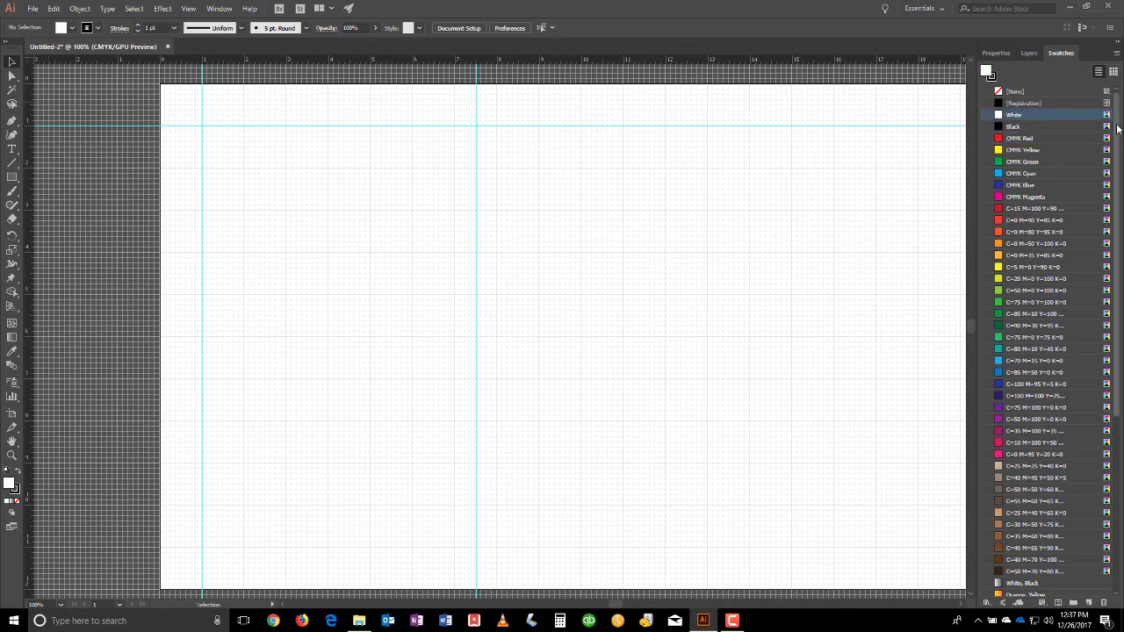
{"action": "scroll", "coordinate": [1117, 129], "scroll_direction": "down", "scroll_amount": 8}
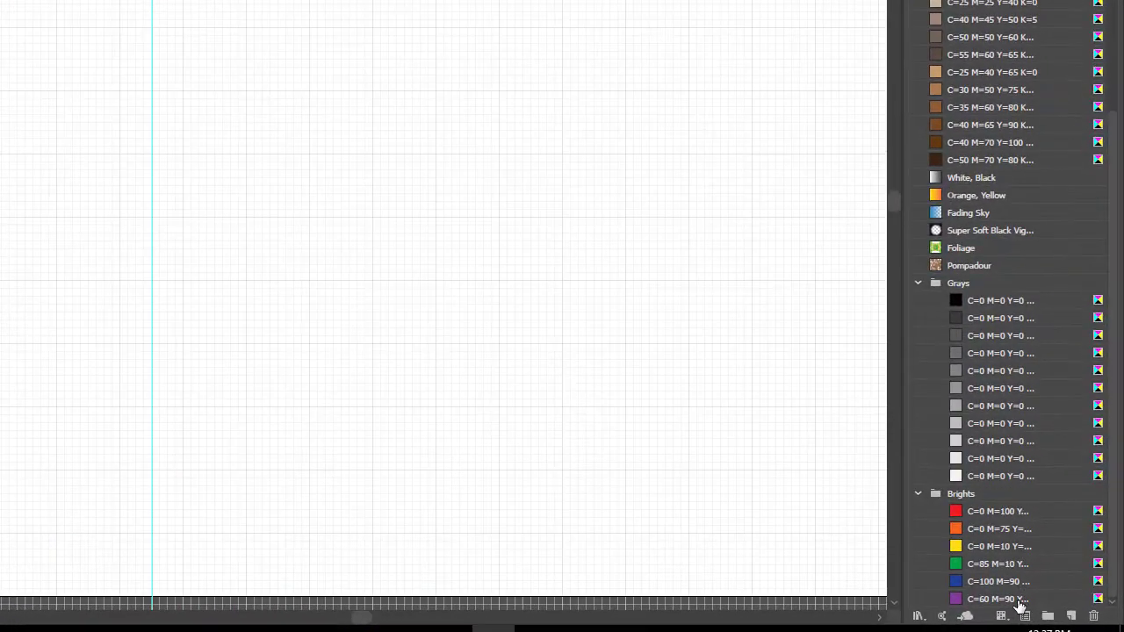
{"action": "left_click", "coordinate": [1093, 616]}
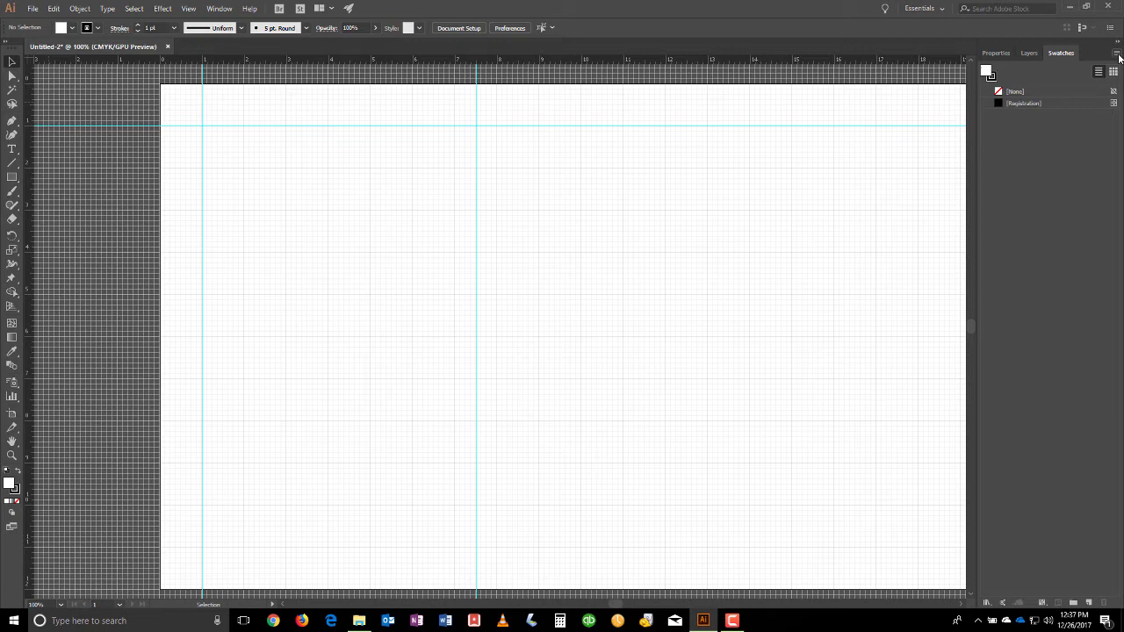
Load the glowforge-swatch-layout swatch library from Dropbox/Glowforge.
{"action": "left_click", "coordinate": [1116, 53]}
{"action": "mouse_move", "coordinate": [1075, 312]}
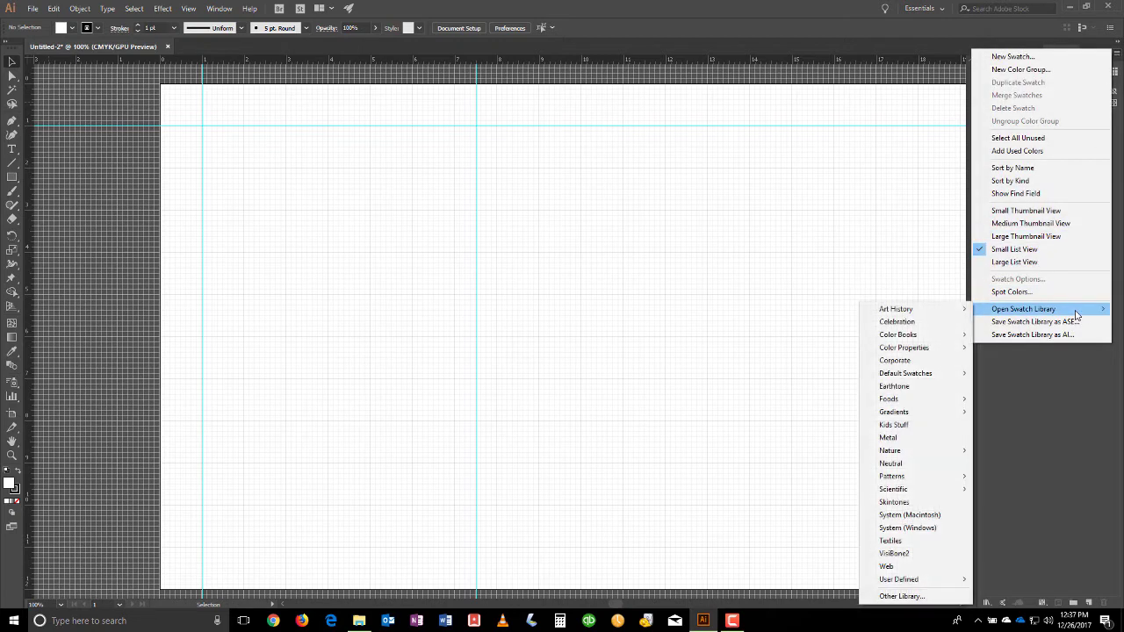
{"action": "left_click", "coordinate": [909, 600]}
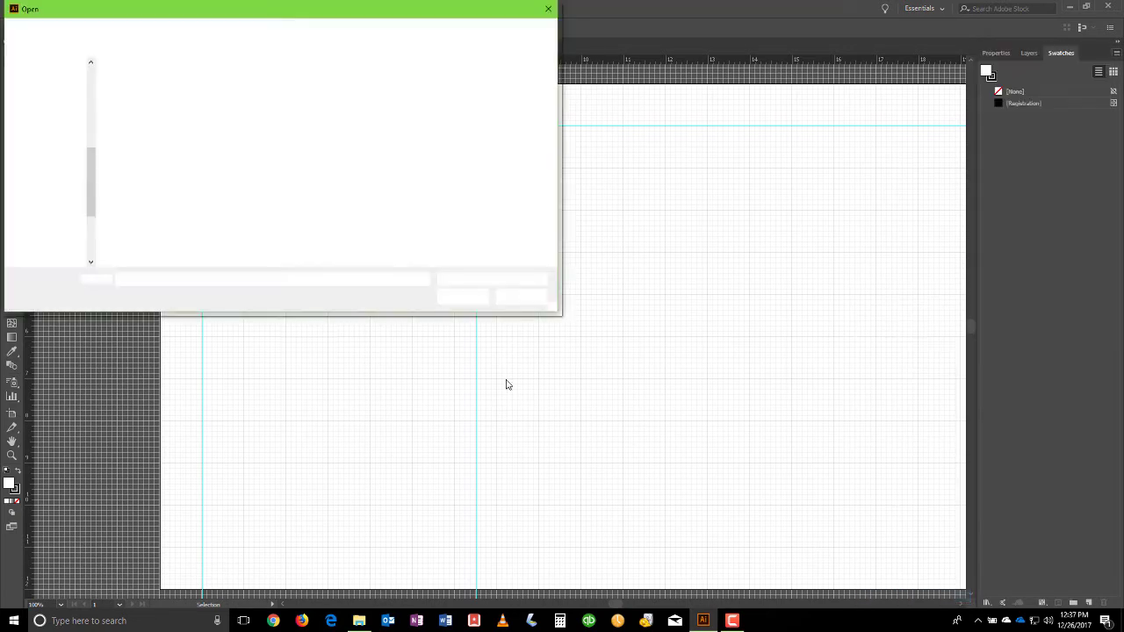
{"action": "left_click_drag", "start_coordinate": [91, 163], "coordinate": [94, 84]}
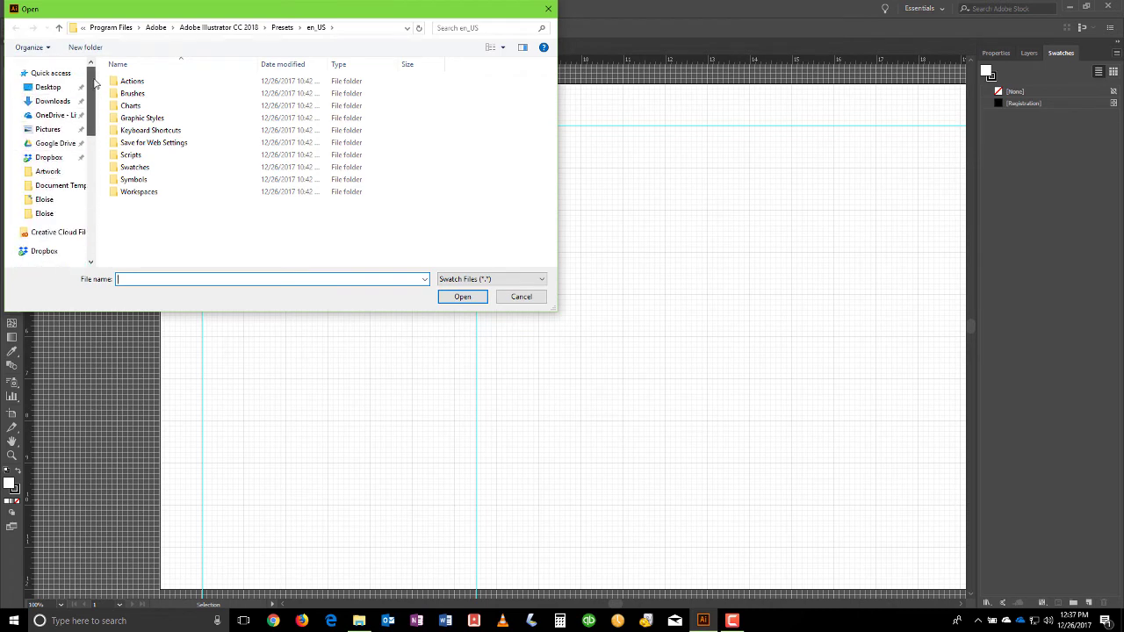
{"action": "left_click", "coordinate": [57, 159]}
{"action": "double_click", "coordinate": [145, 106]}
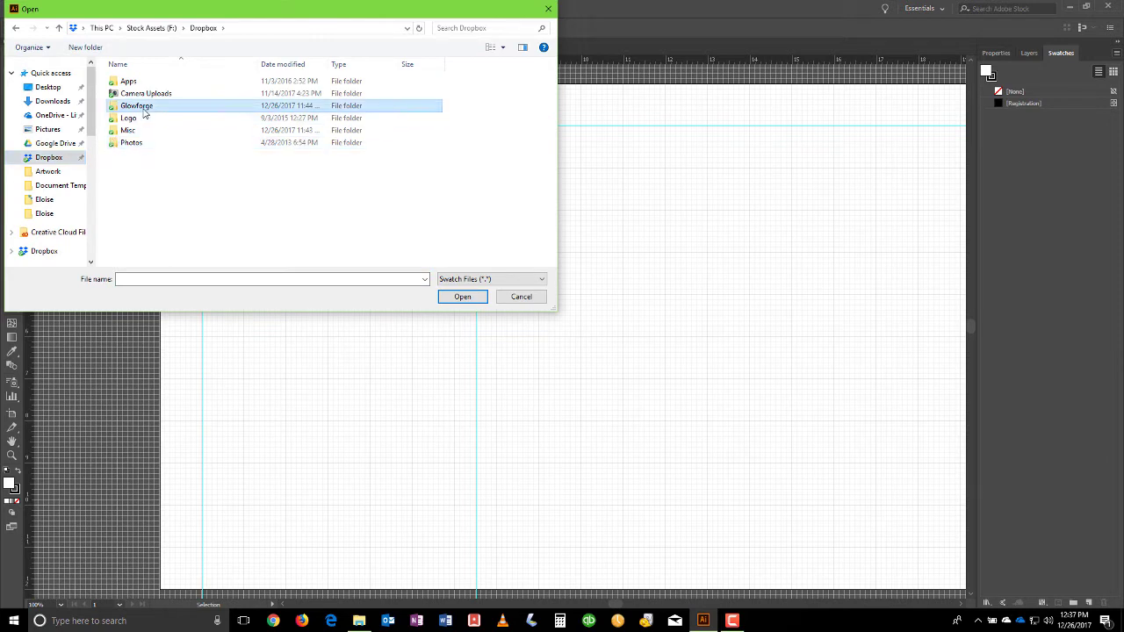
{"action": "left_click", "coordinate": [148, 85]}
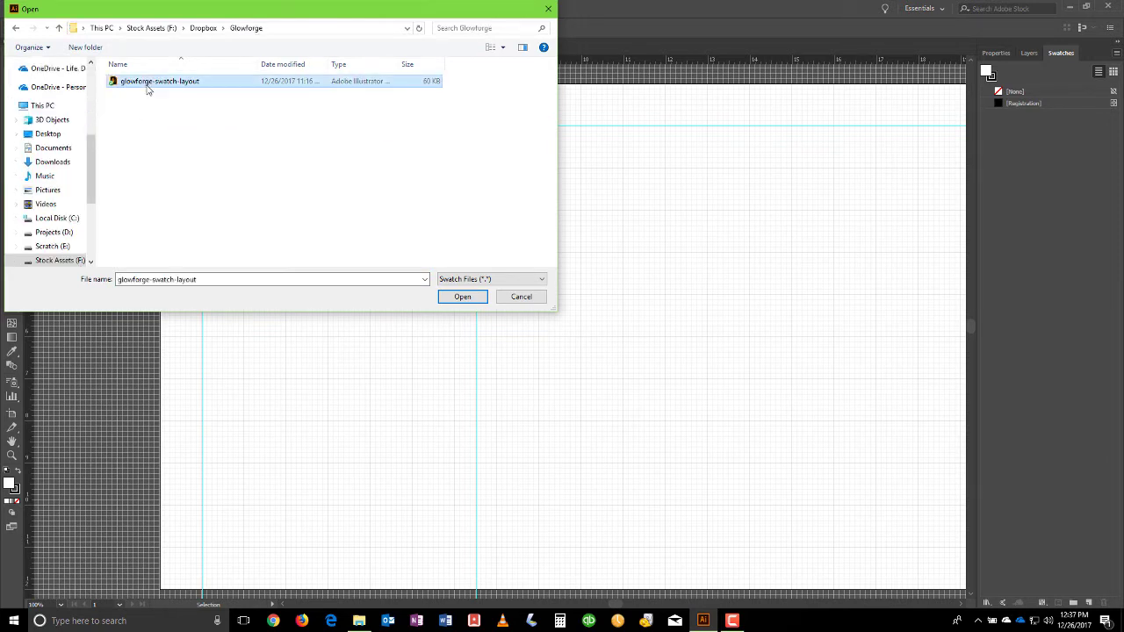
{"action": "left_click", "coordinate": [460, 298]}
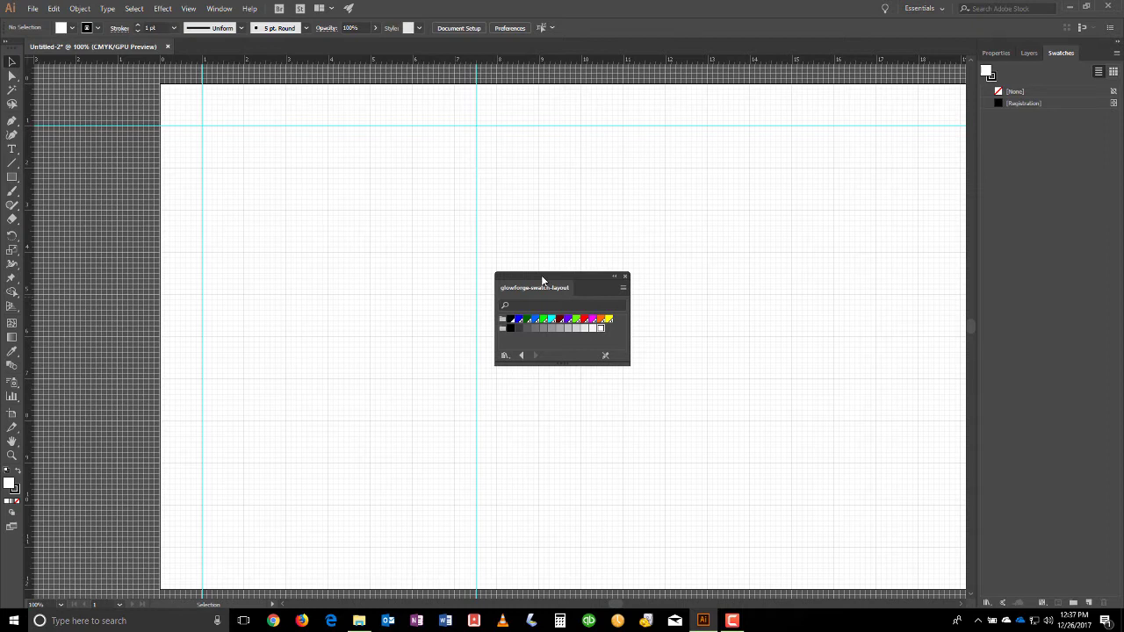
{"action": "left_click_drag", "start_coordinate": [542, 278], "coordinate": [1047, 196]}
Add the Glowforge Standard and Glowforge Grays groups to the document swatches and close the library.
{"action": "left_click", "coordinate": [989, 237]}
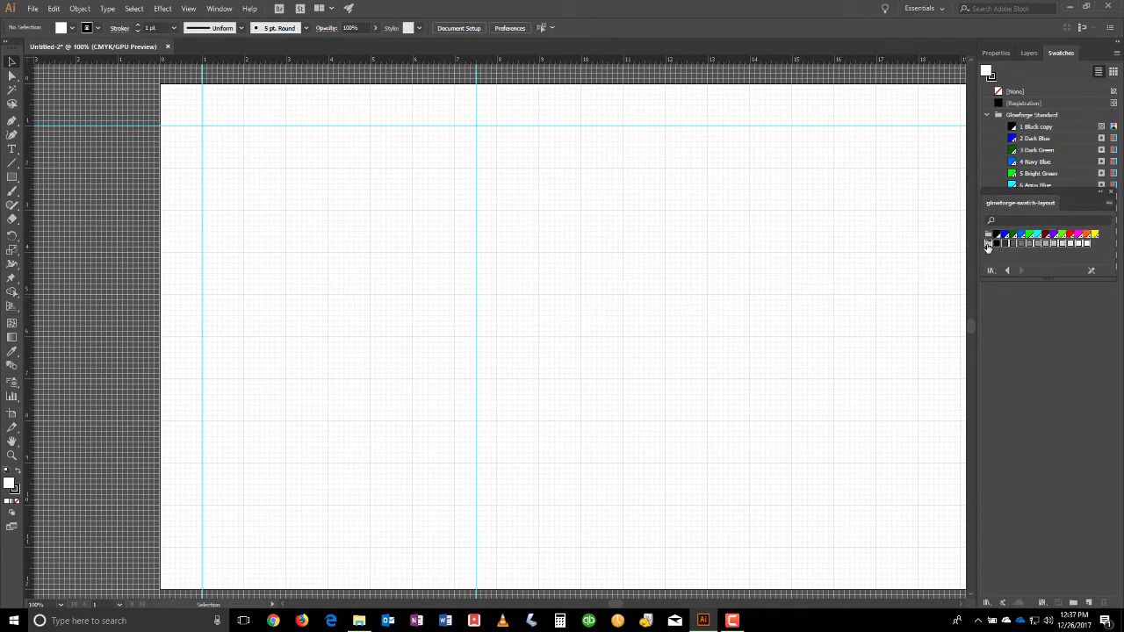
{"action": "left_click", "coordinate": [988, 243]}
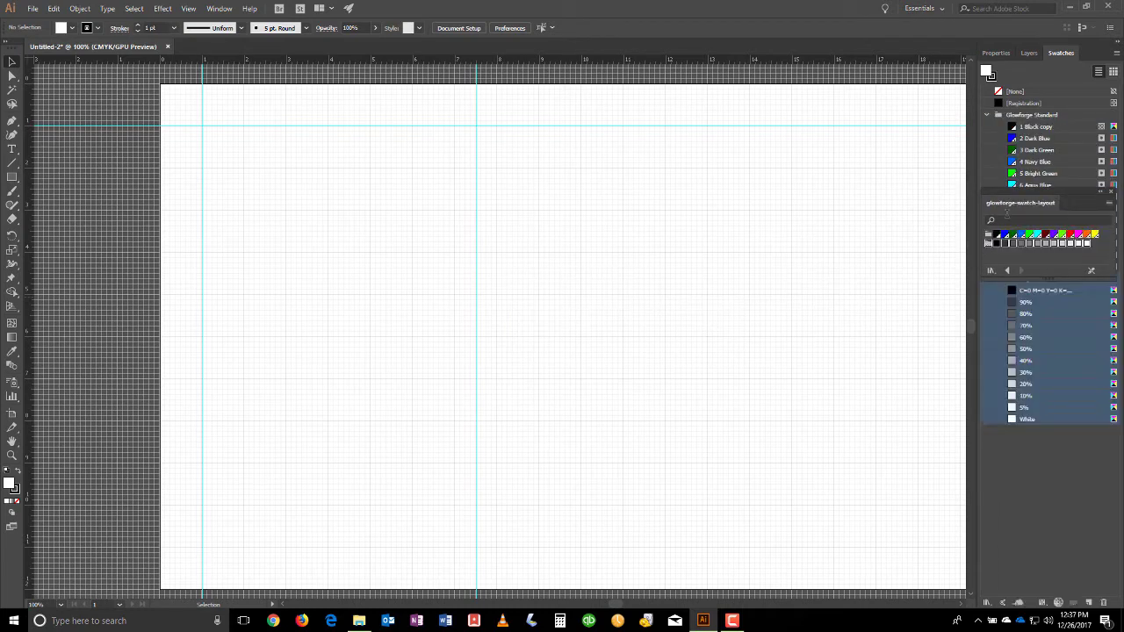
{"action": "left_click", "coordinate": [1109, 193]}
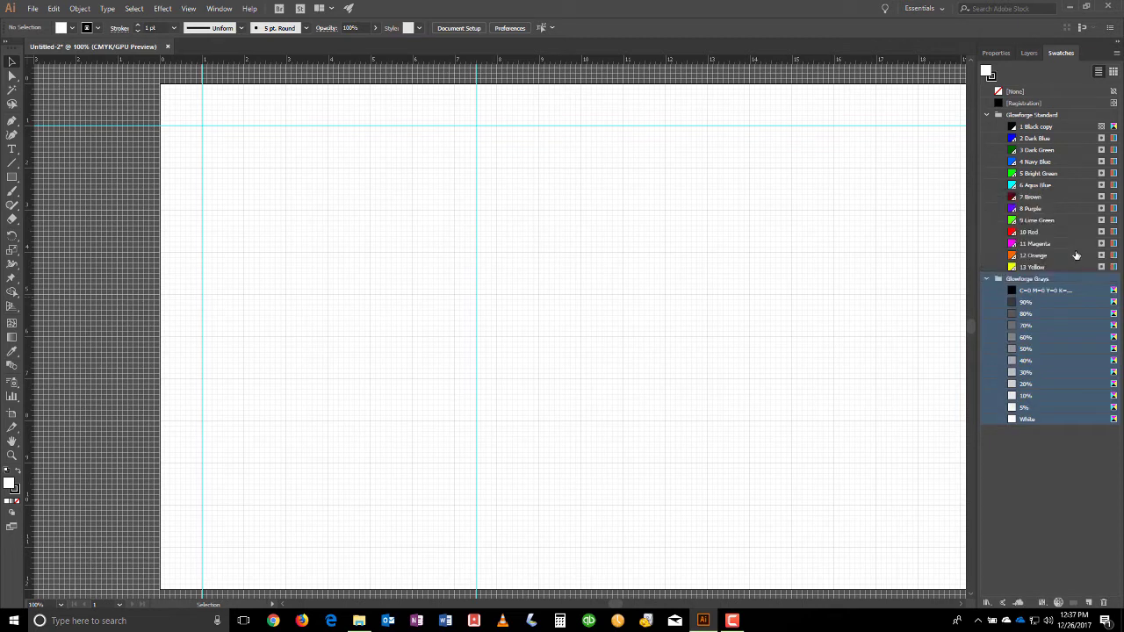
{"action": "left_click", "coordinate": [987, 115]}
{"action": "left_click", "coordinate": [986, 126]}
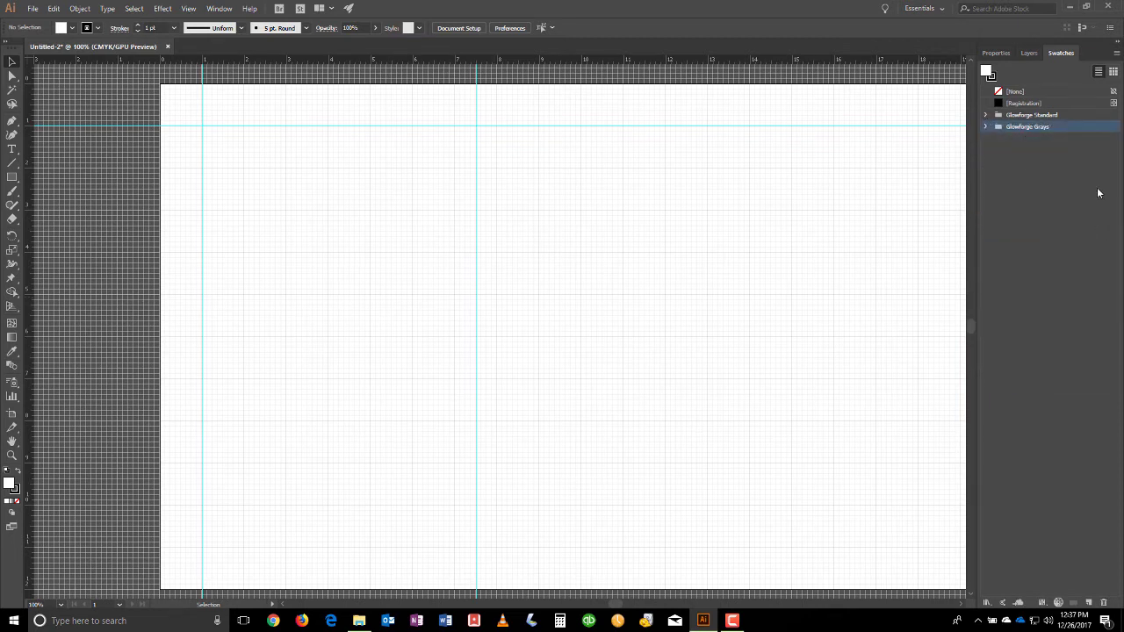
{"action": "left_click", "coordinate": [1117, 53]}
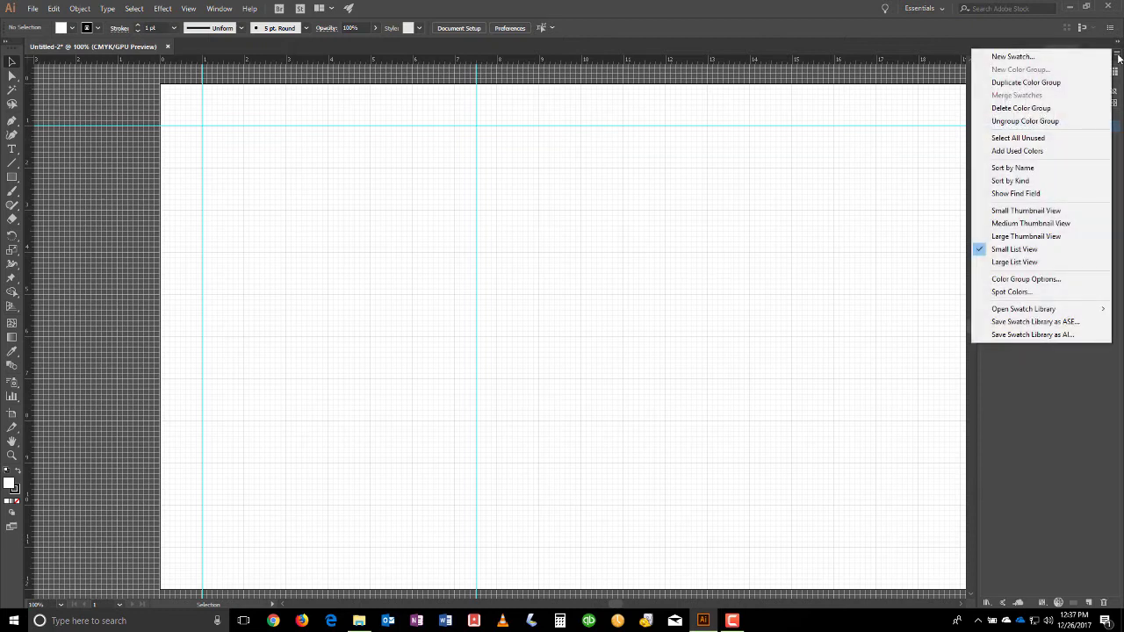
{"action": "left_click", "coordinate": [1072, 436]}
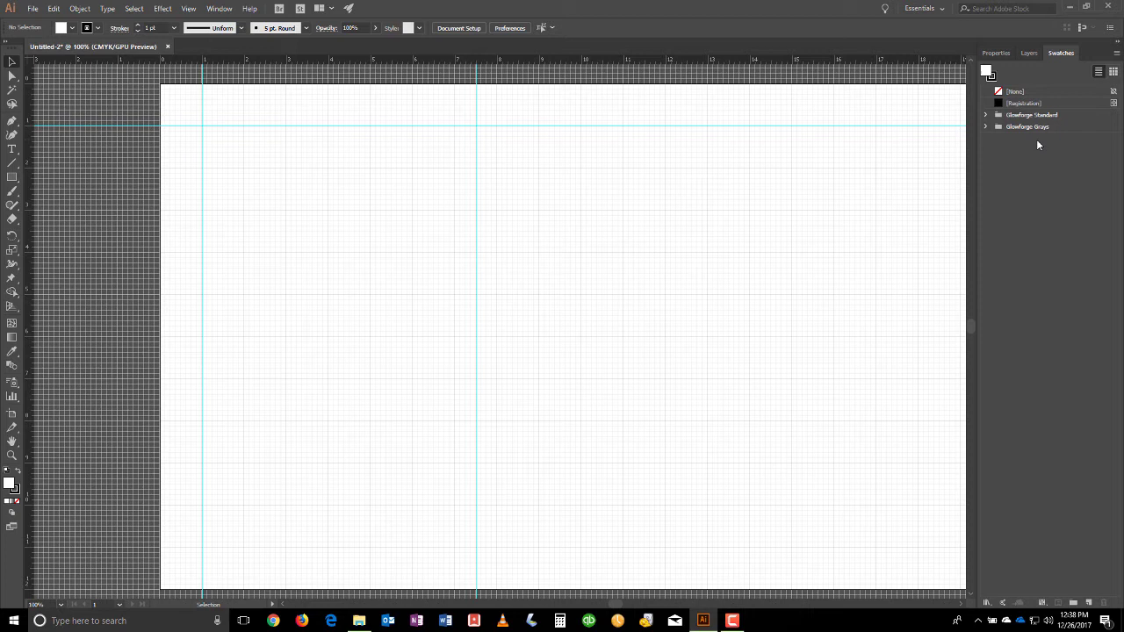
{"action": "left_click", "coordinate": [985, 115]}
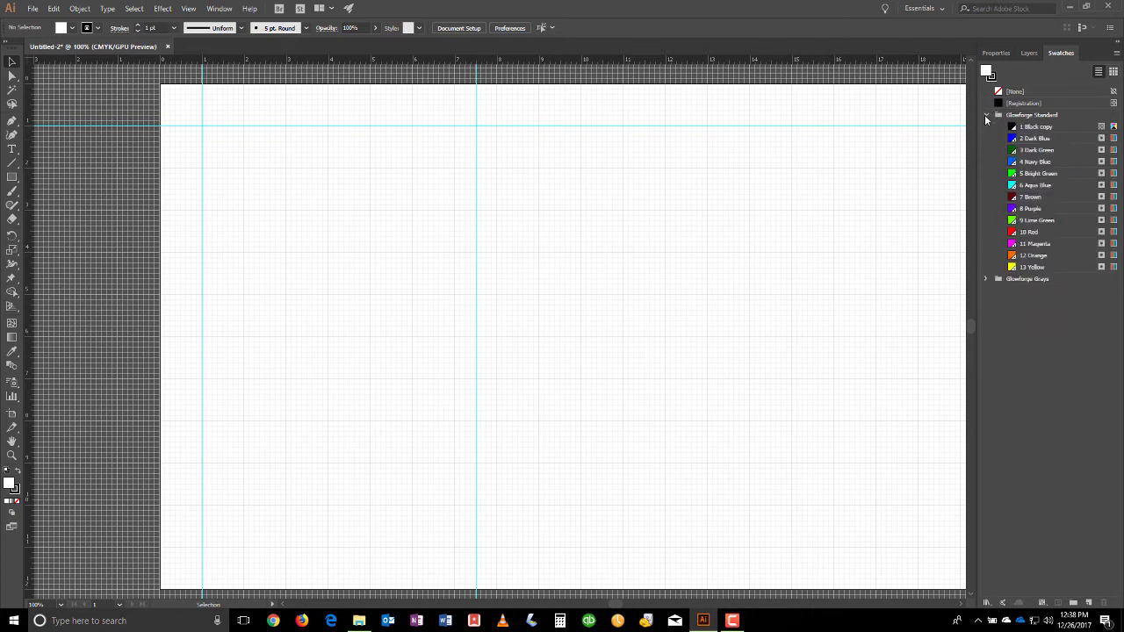
{"action": "left_click", "coordinate": [986, 115]}
{"action": "left_click", "coordinate": [986, 126]}
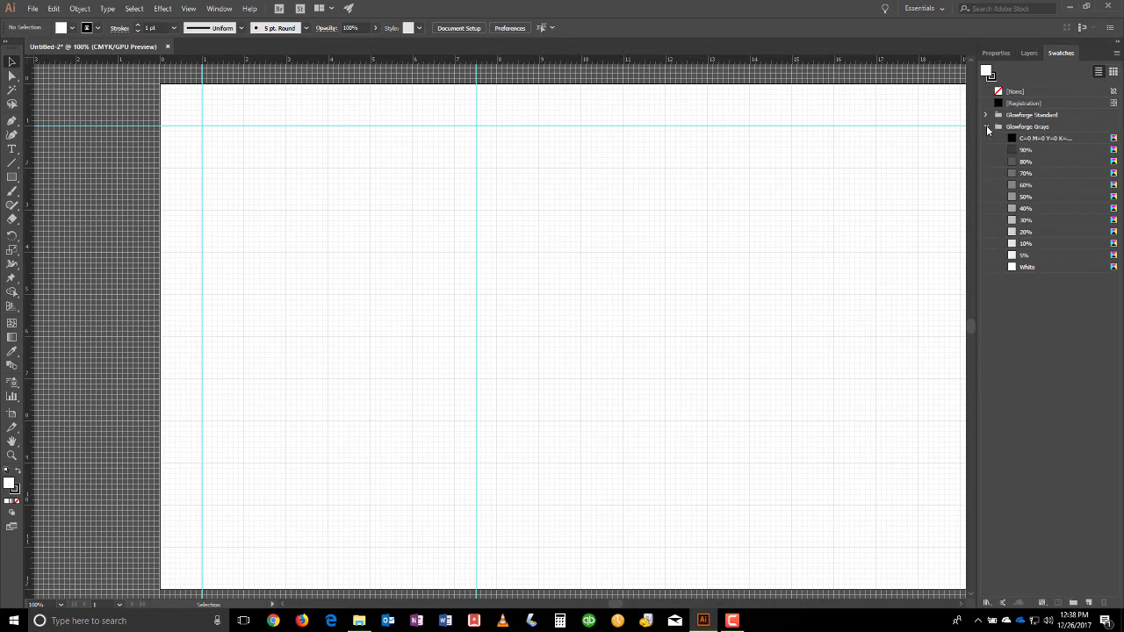
{"action": "left_click", "coordinate": [986, 126]}
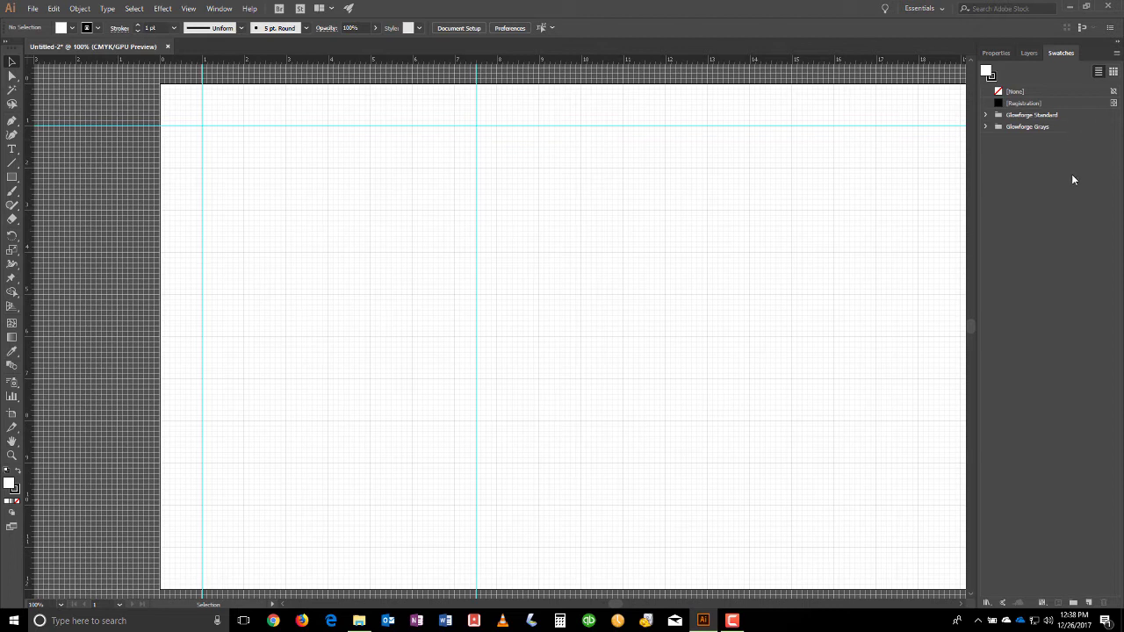
{"action": "left_click", "coordinate": [986, 115]}
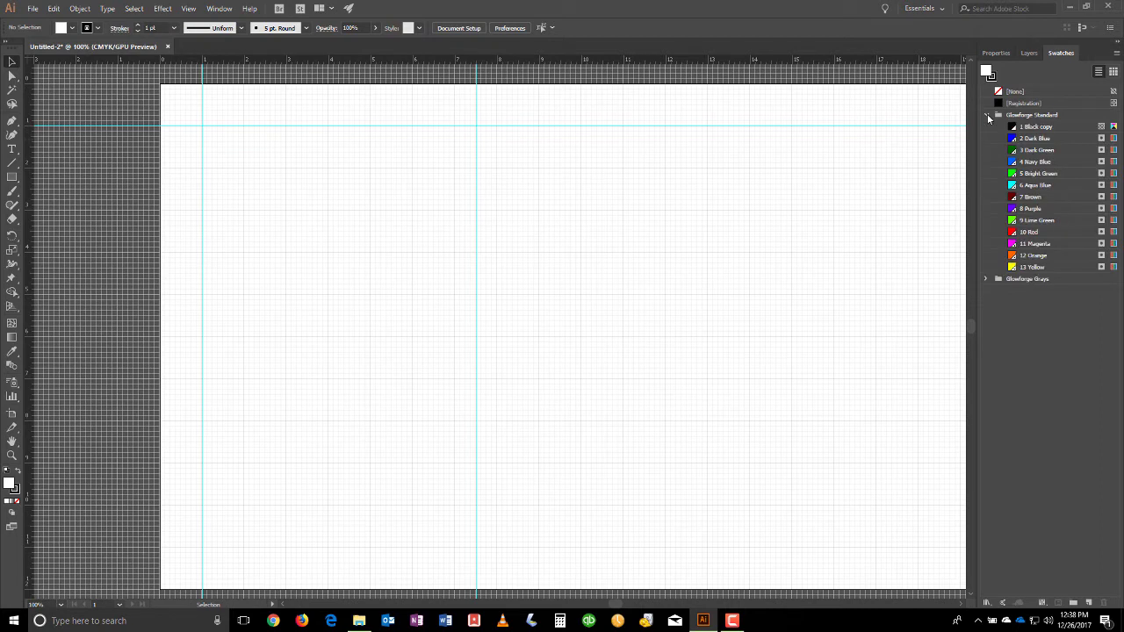
{"action": "left_click", "coordinate": [986, 115]}
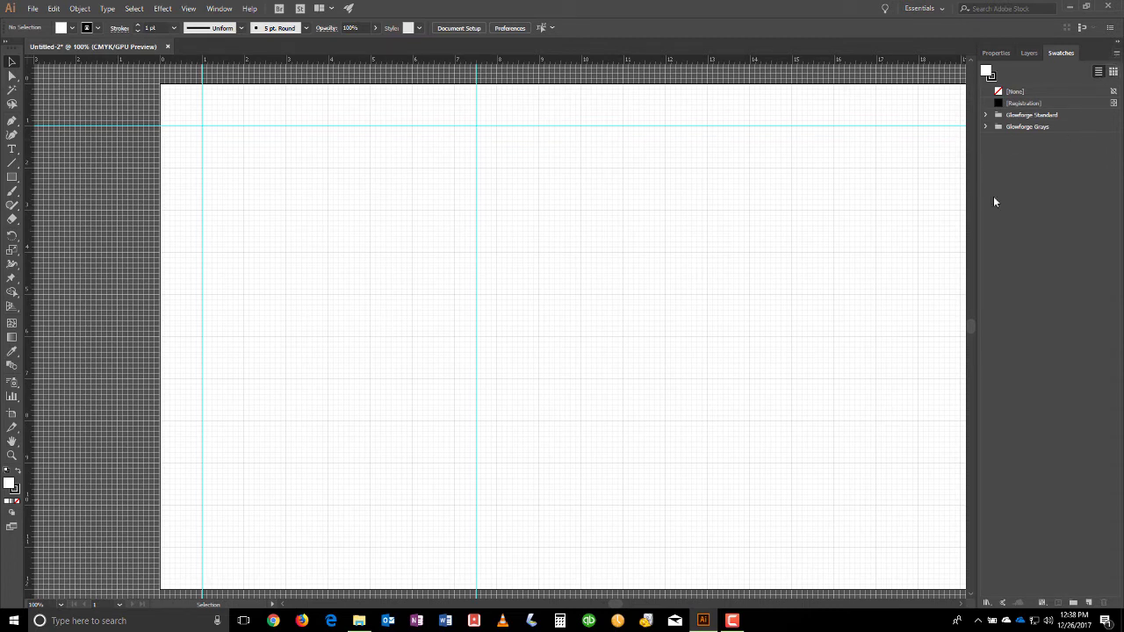
Save the document swatches as the Glowforge swatch library, replacing the existing file.
{"action": "left_click", "coordinate": [1115, 52]}
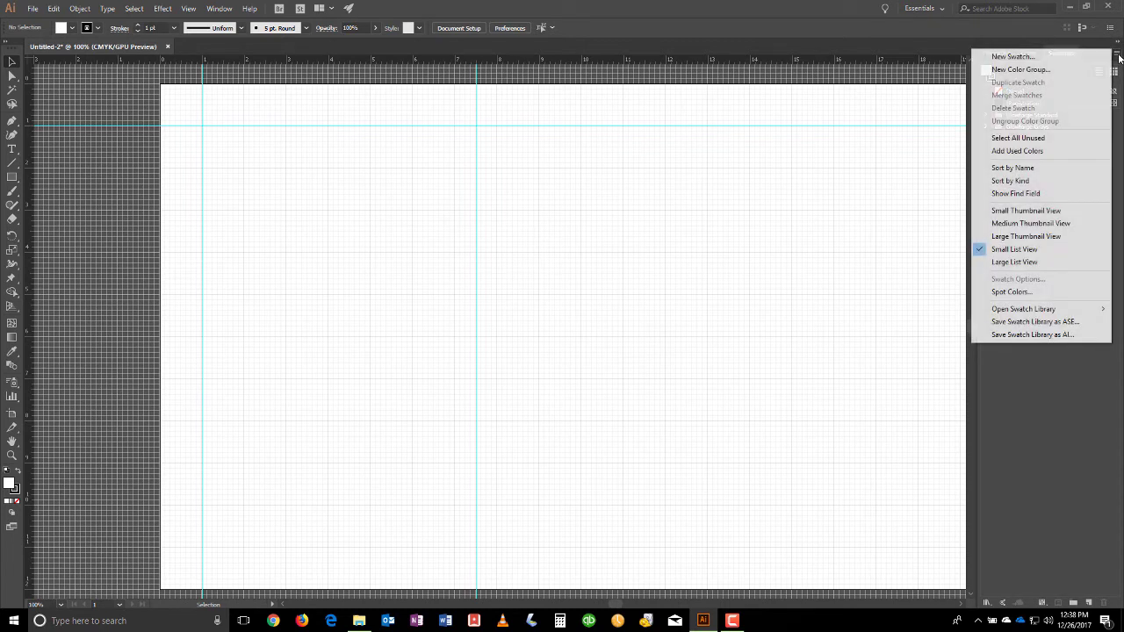
{"action": "left_click", "coordinate": [1033, 335]}
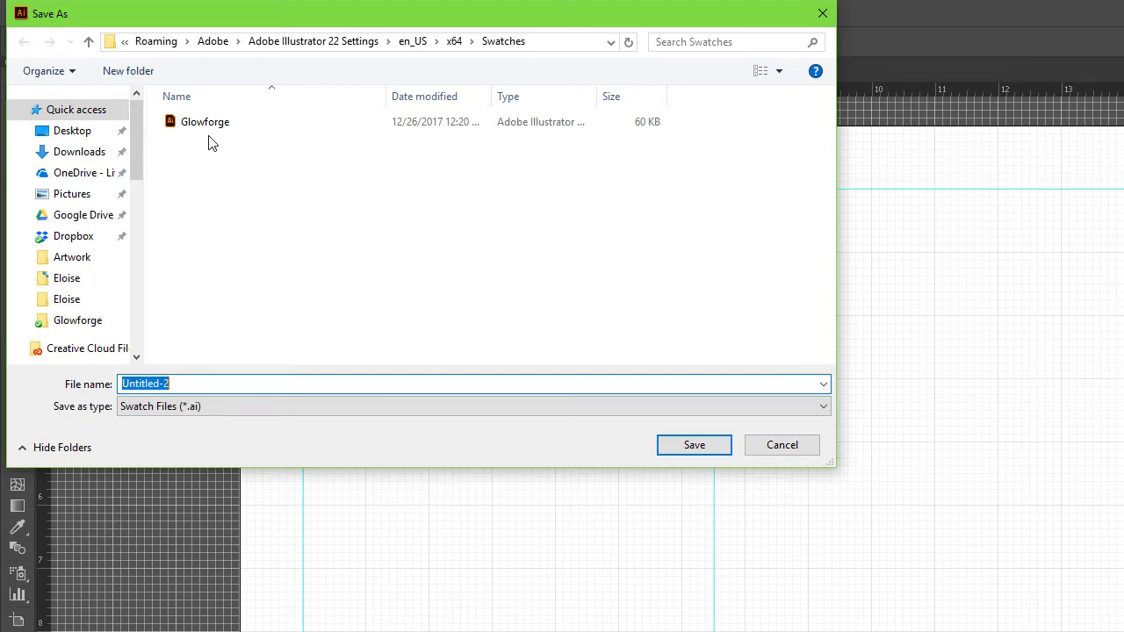
{"action": "left_click", "coordinate": [210, 132]}
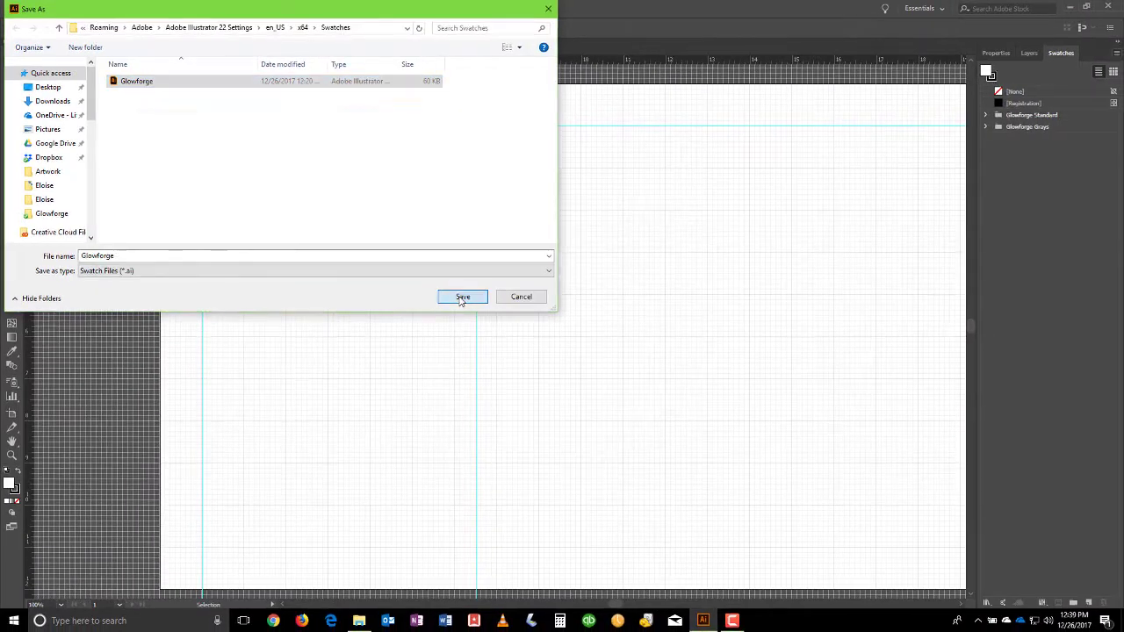
{"action": "left_click", "coordinate": [693, 444]}
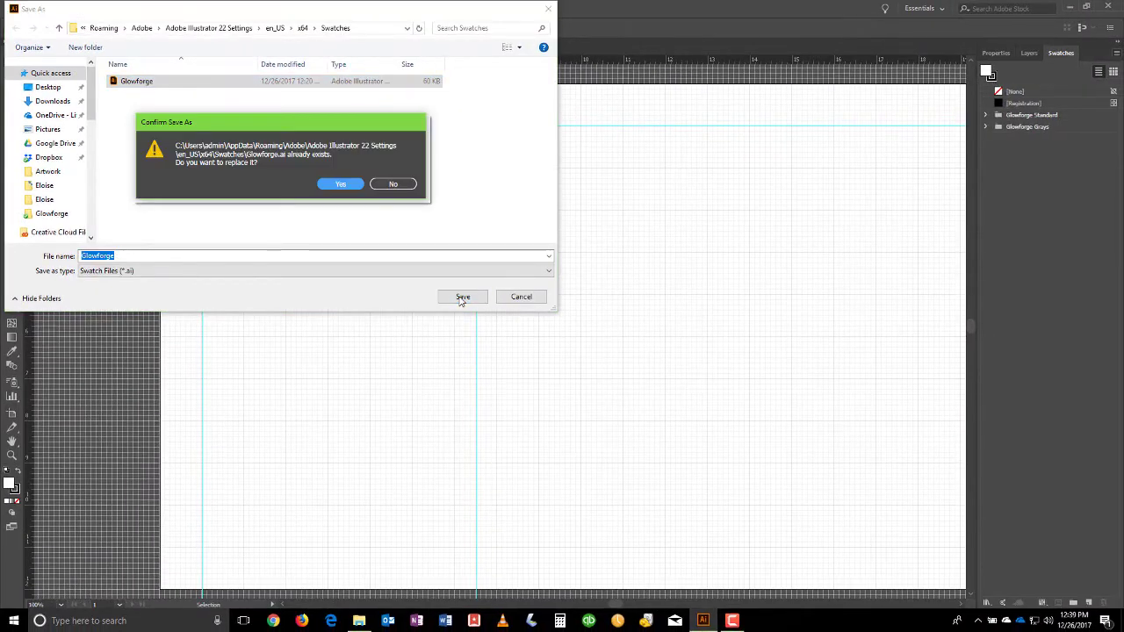
{"action": "left_click", "coordinate": [335, 184]}
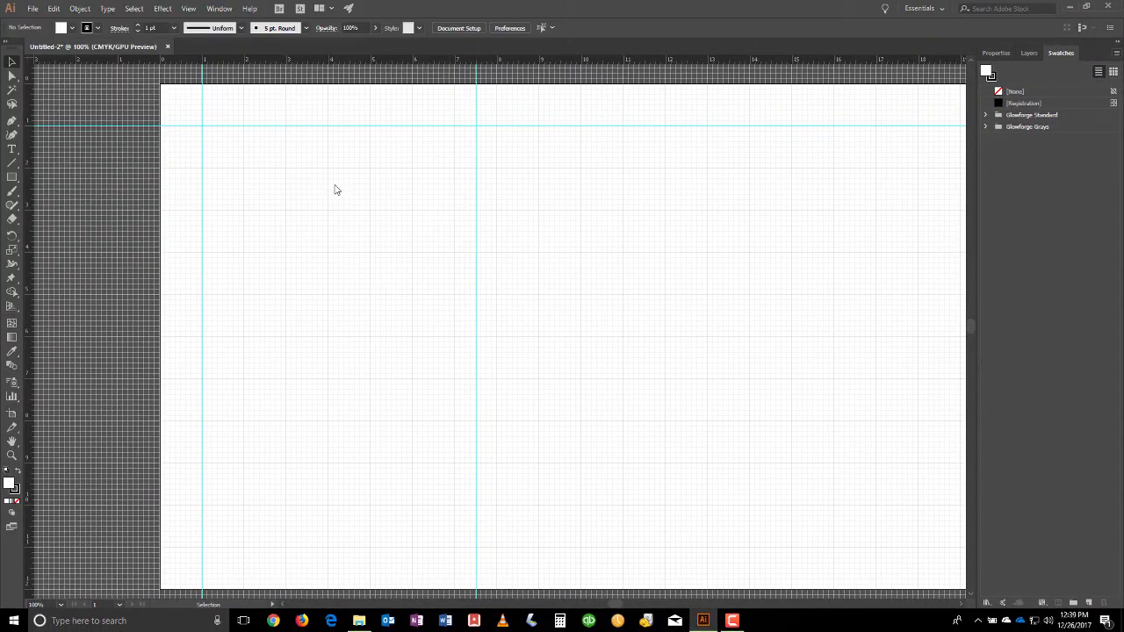
{"action": "left_click", "coordinate": [985, 127]}
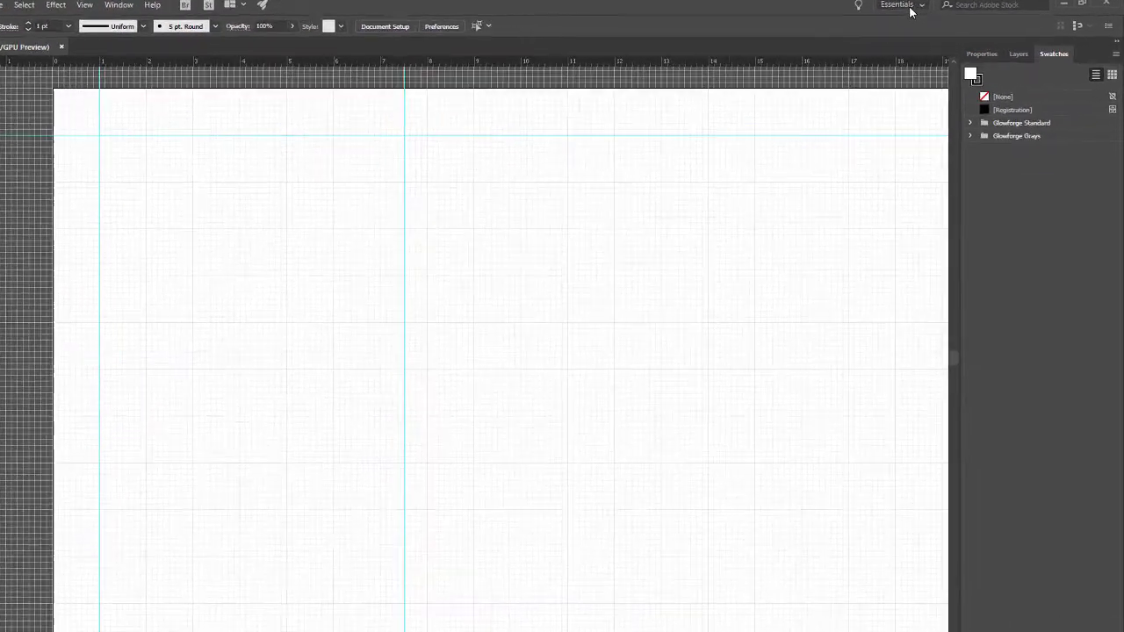
Load the Glowforge swatch library from the Swatches menu.
{"action": "left_click", "coordinate": [1114, 54]}
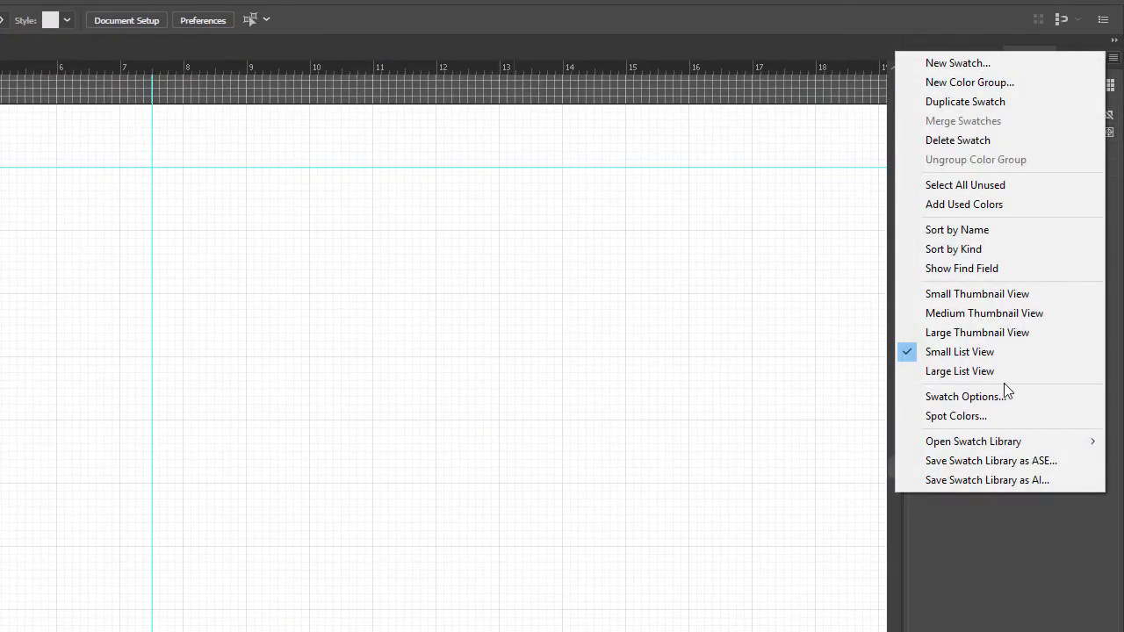
{"action": "mouse_move", "coordinate": [1010, 441]}
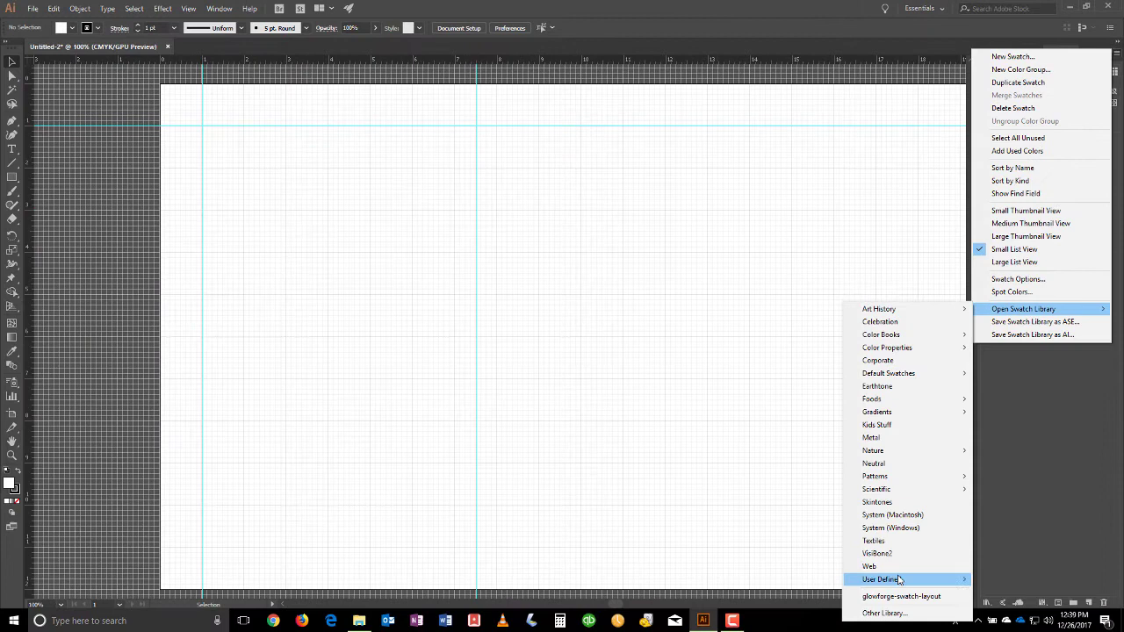
{"action": "mouse_move", "coordinate": [899, 581]}
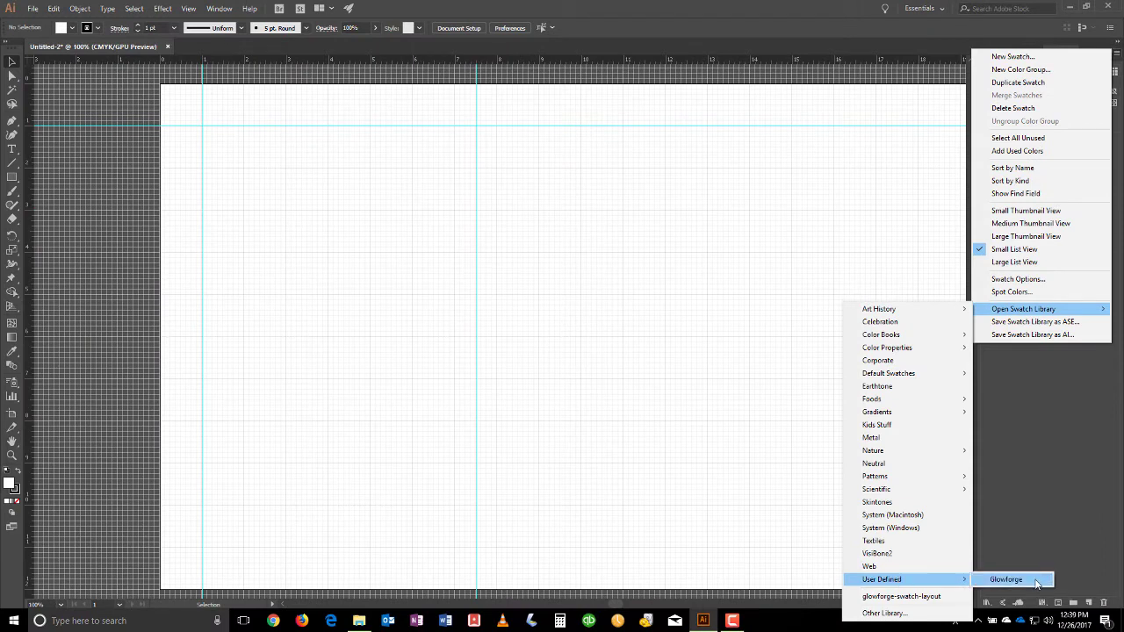
{"action": "left_click", "coordinate": [1035, 580]}
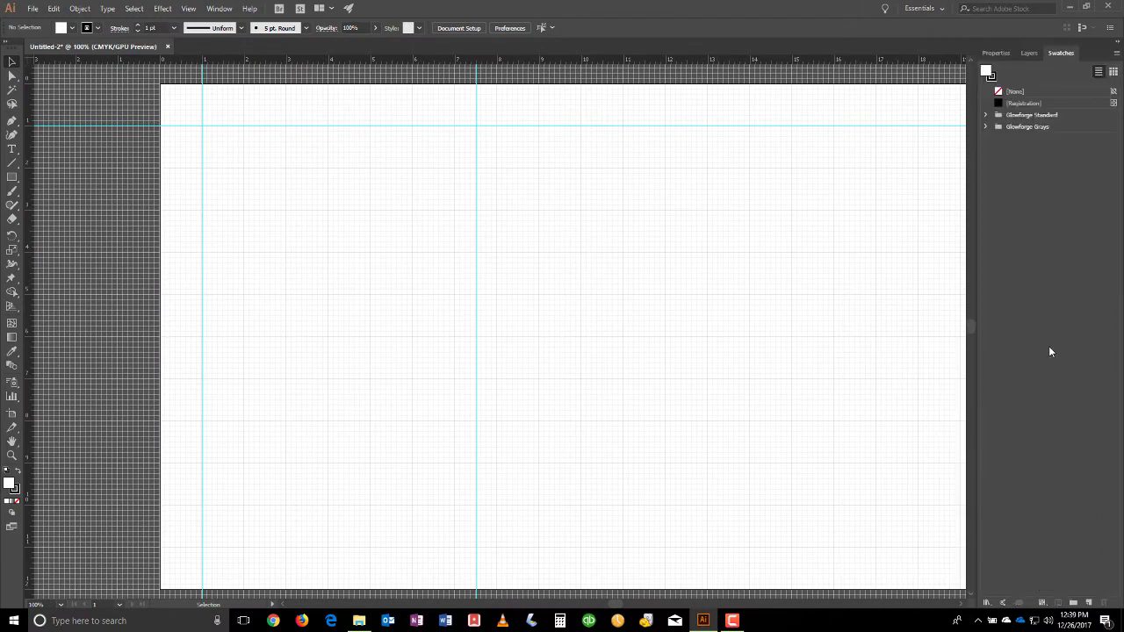
Open Pathfinder and dock it with Align beside Properties, Layers and Swatches.
{"action": "left_click", "coordinate": [220, 10]}
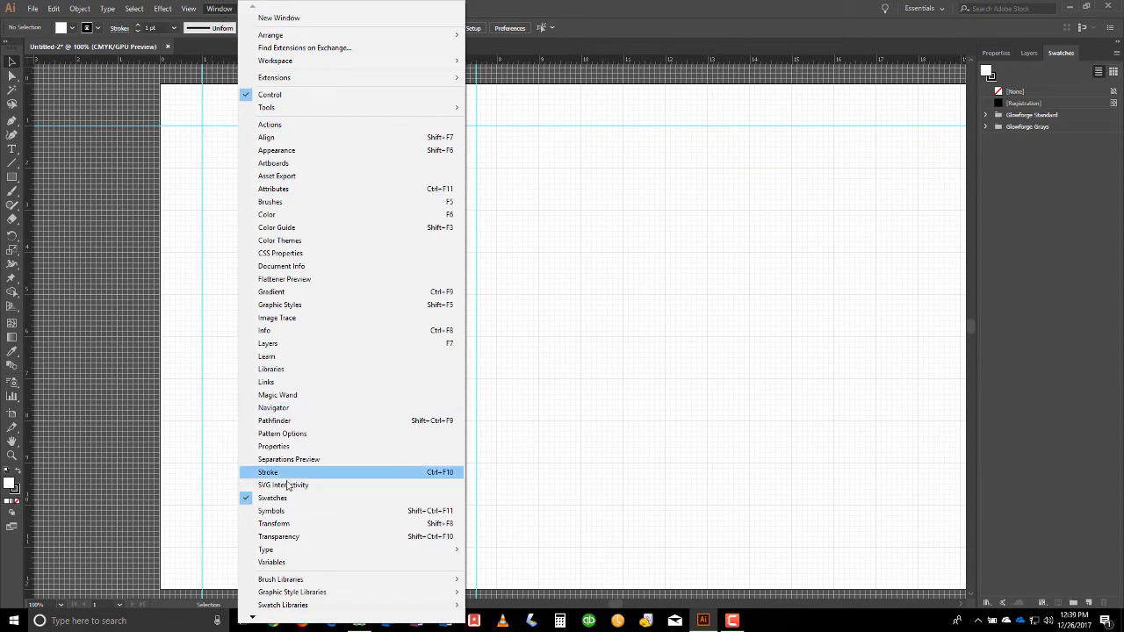
{"action": "left_click", "coordinate": [275, 421]}
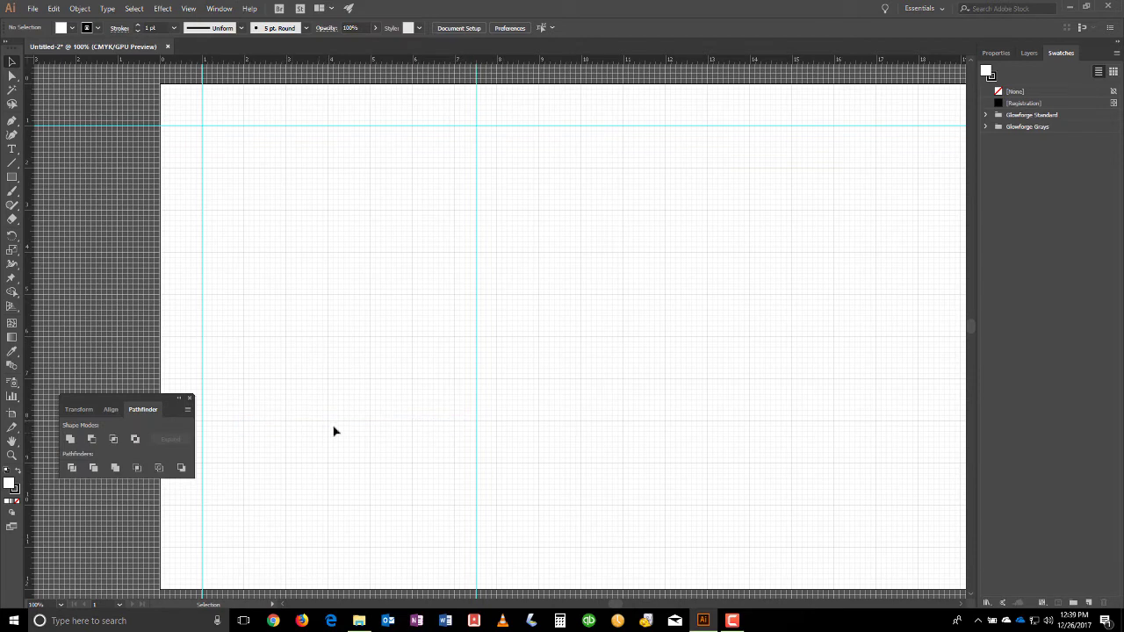
{"action": "left_click_drag", "start_coordinate": [136, 404], "coordinate": [734, 440]}
{"action": "left_click_drag", "start_coordinate": [879, 440], "coordinate": [1084, 610]}
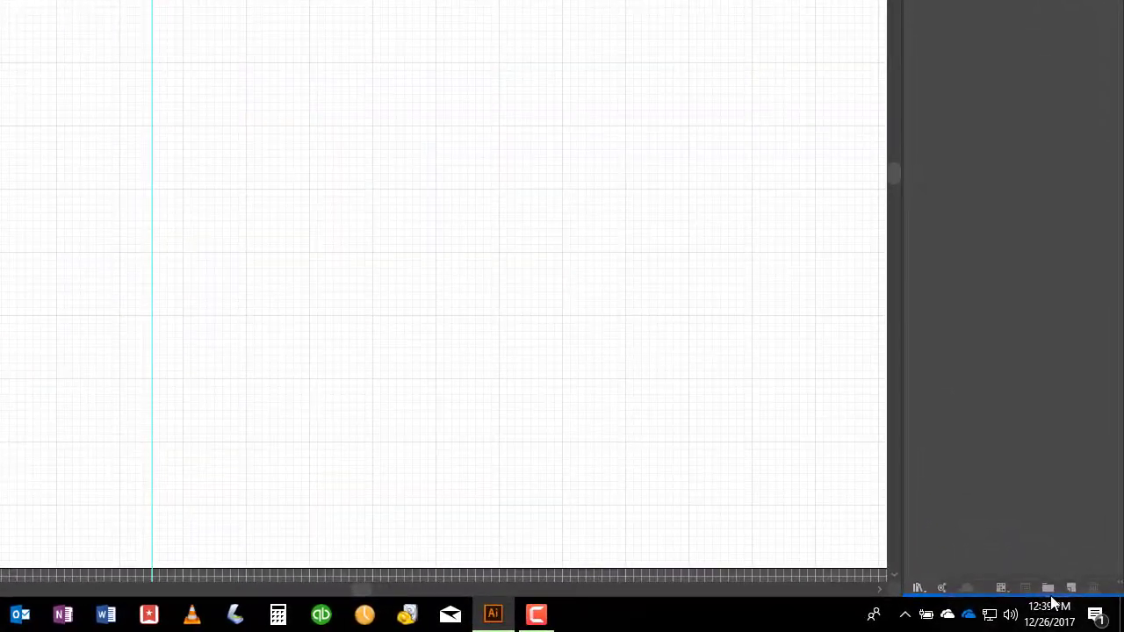
{"action": "left_click_drag", "start_coordinate": [1053, 602], "coordinate": [1051, 600]}
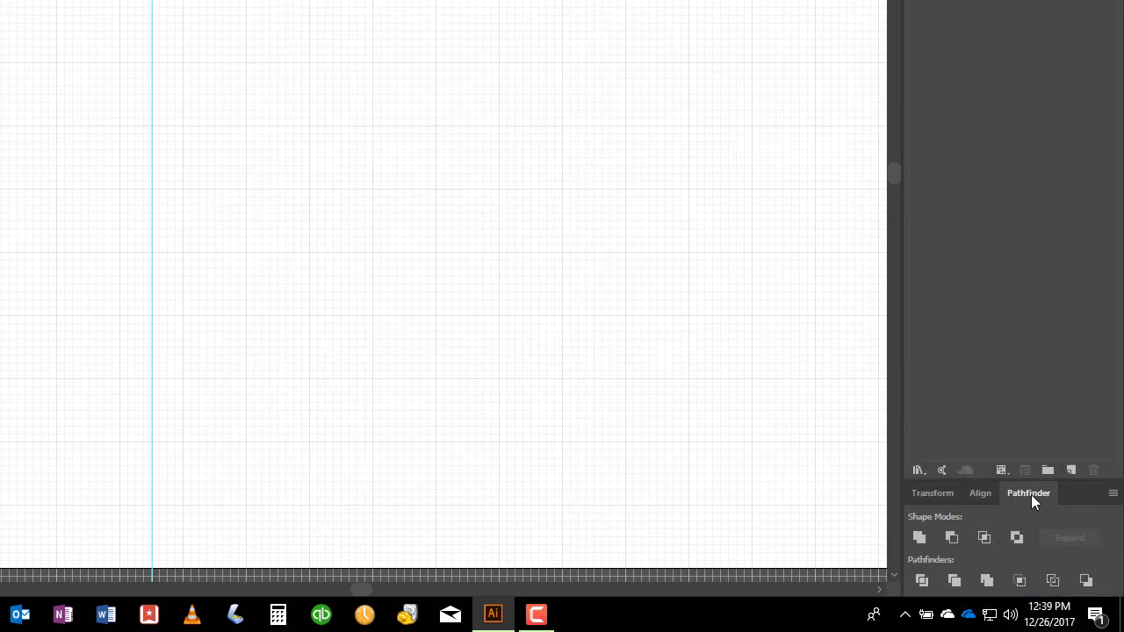
{"action": "left_click_drag", "start_coordinate": [1031, 495], "coordinate": [1041, 73]}
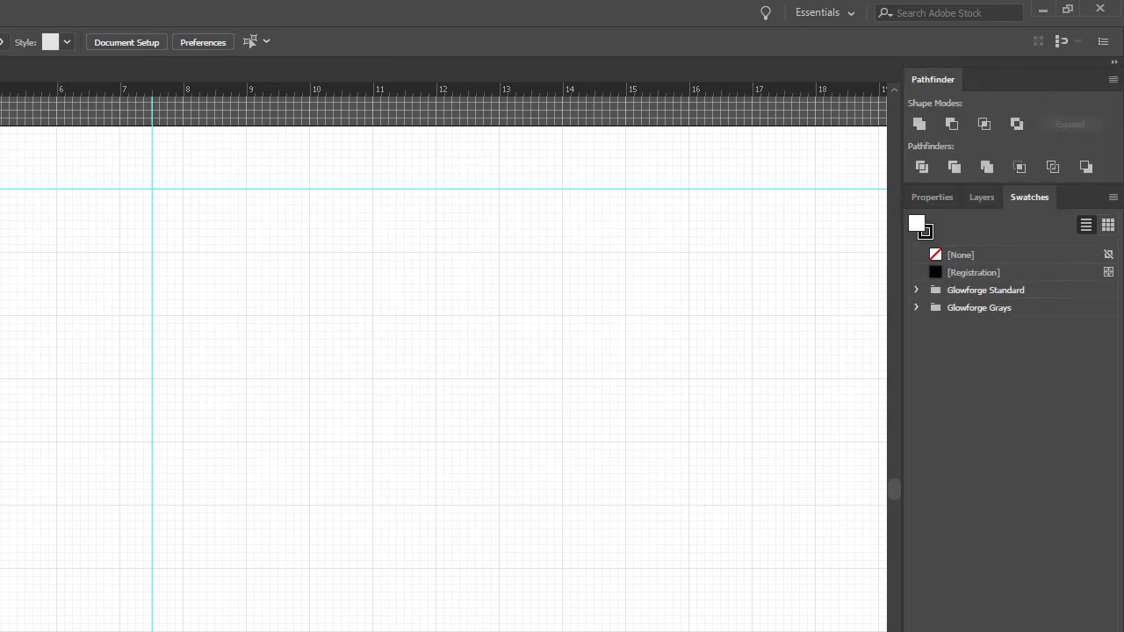
{"action": "left_click_drag", "start_coordinate": [1001, 627], "coordinate": [1078, 198]}
{"action": "left_click_drag", "start_coordinate": [949, 83], "coordinate": [1094, 202]}
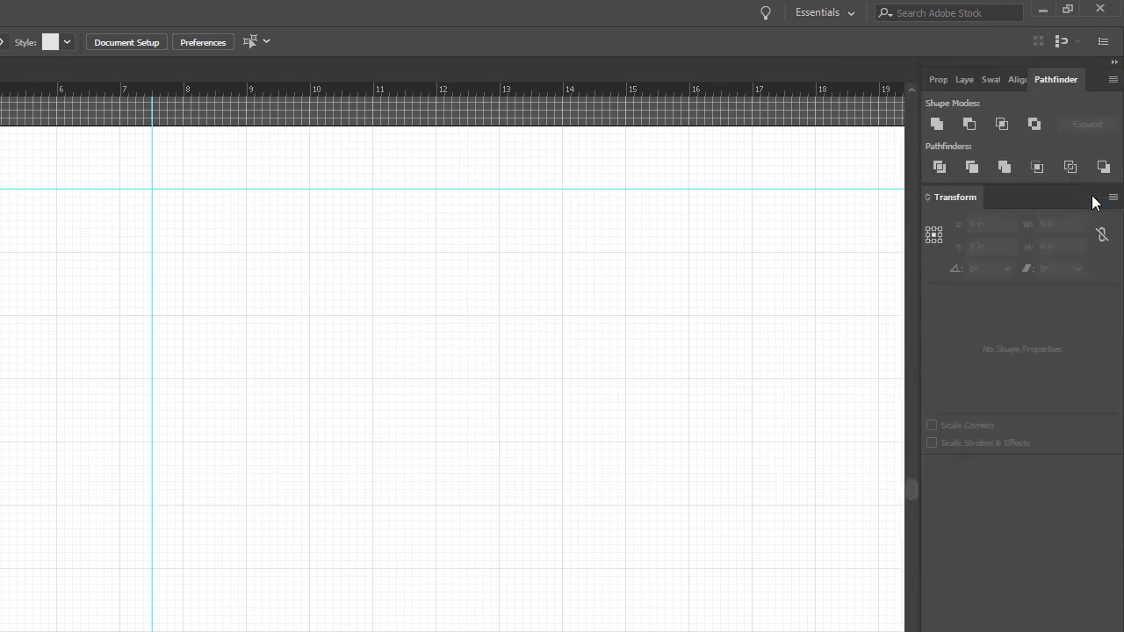
Close the Transform panel and move the Pathfinder tab ahead of Align.
{"action": "right_click", "coordinate": [962, 197]}
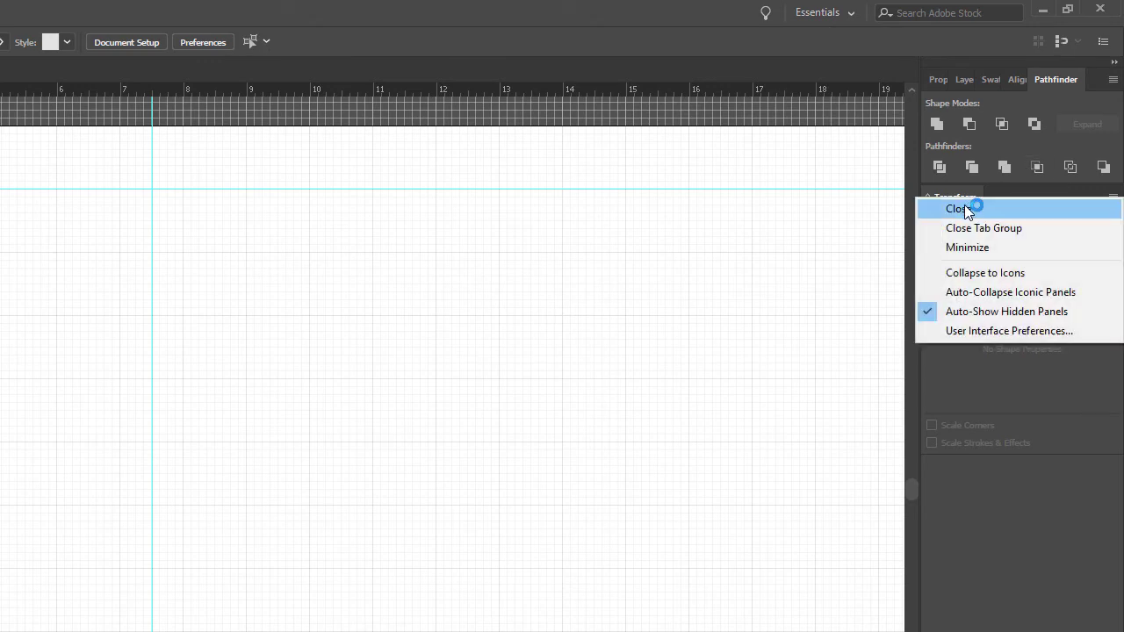
{"action": "left_click", "coordinate": [965, 208]}
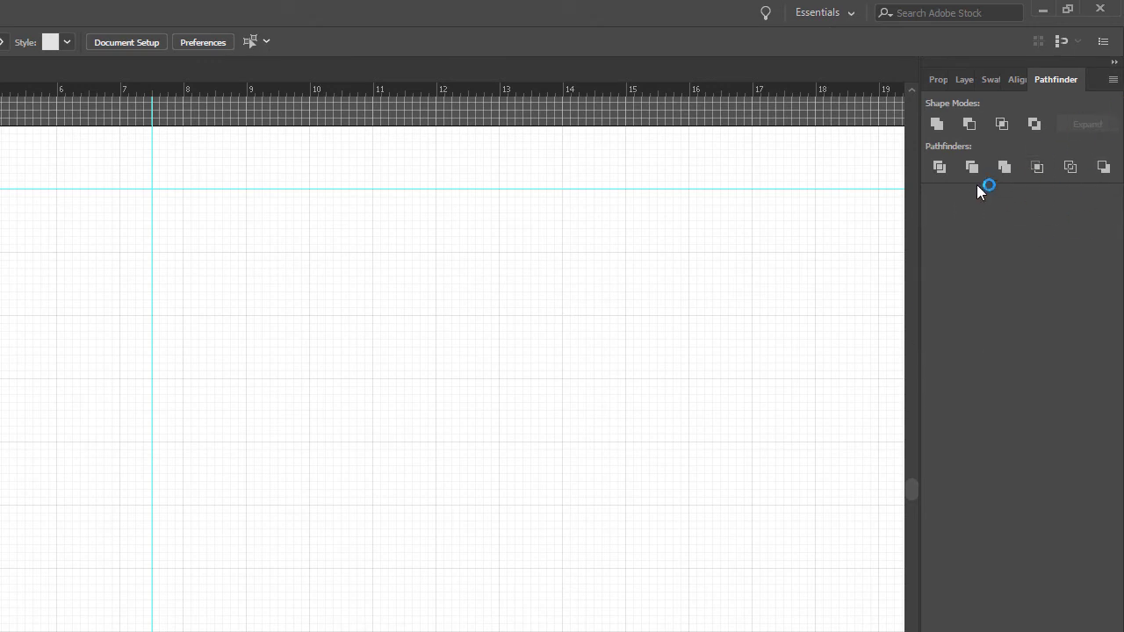
{"action": "left_click", "coordinate": [943, 82]}
{"action": "left_click", "coordinate": [981, 80]}
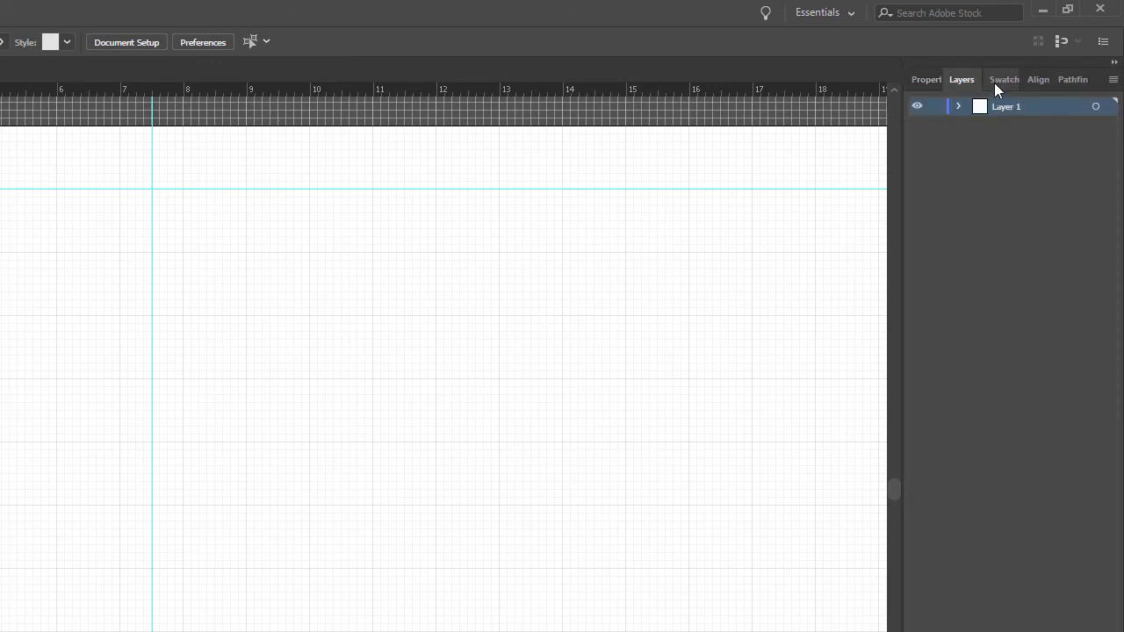
{"action": "left_click", "coordinate": [998, 80]}
{"action": "left_click", "coordinate": [1041, 79]}
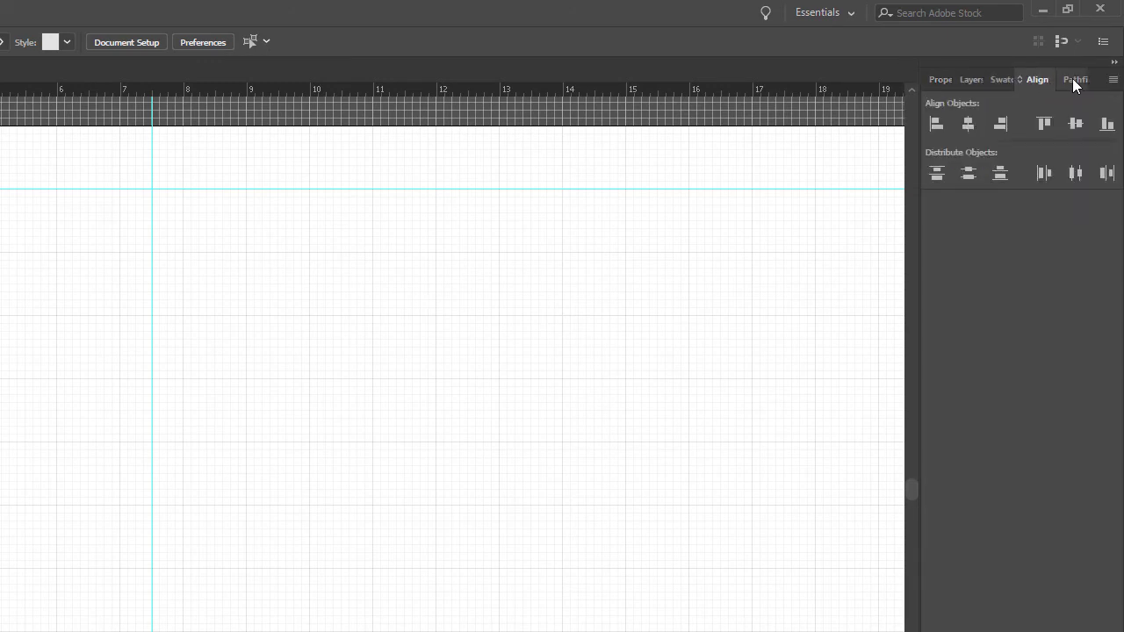
{"action": "left_click_drag", "start_coordinate": [1073, 78], "coordinate": [1026, 81]}
Review the Pathfinder, Properties, Layers, Swatches and Align panels in the dock.
{"action": "left_click", "coordinate": [1039, 79]}
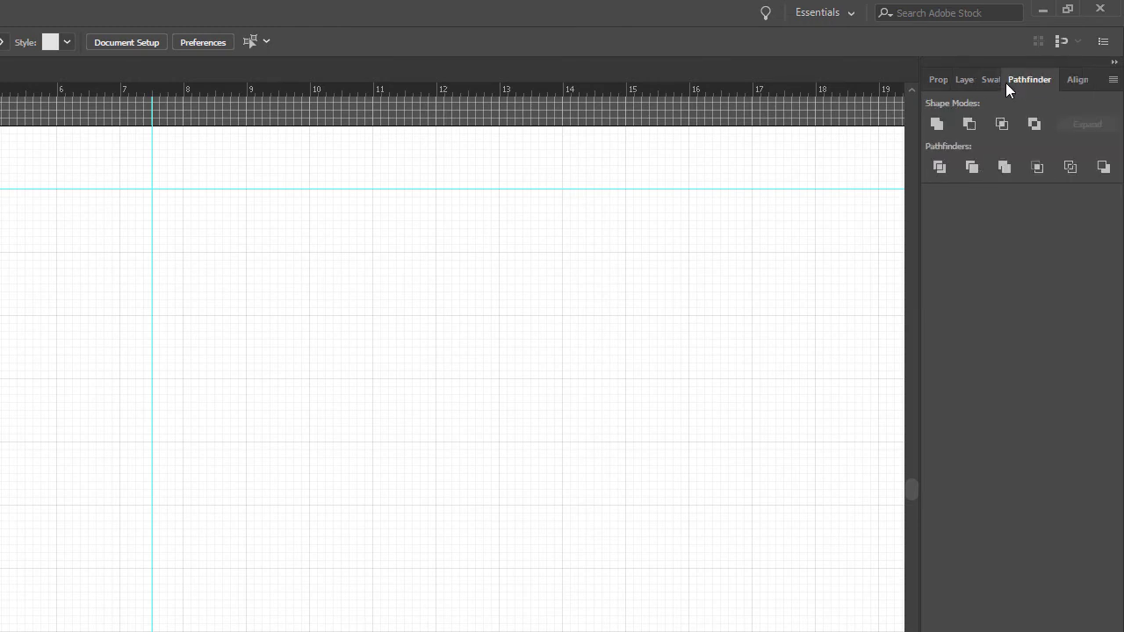
{"action": "left_click", "coordinate": [936, 83]}
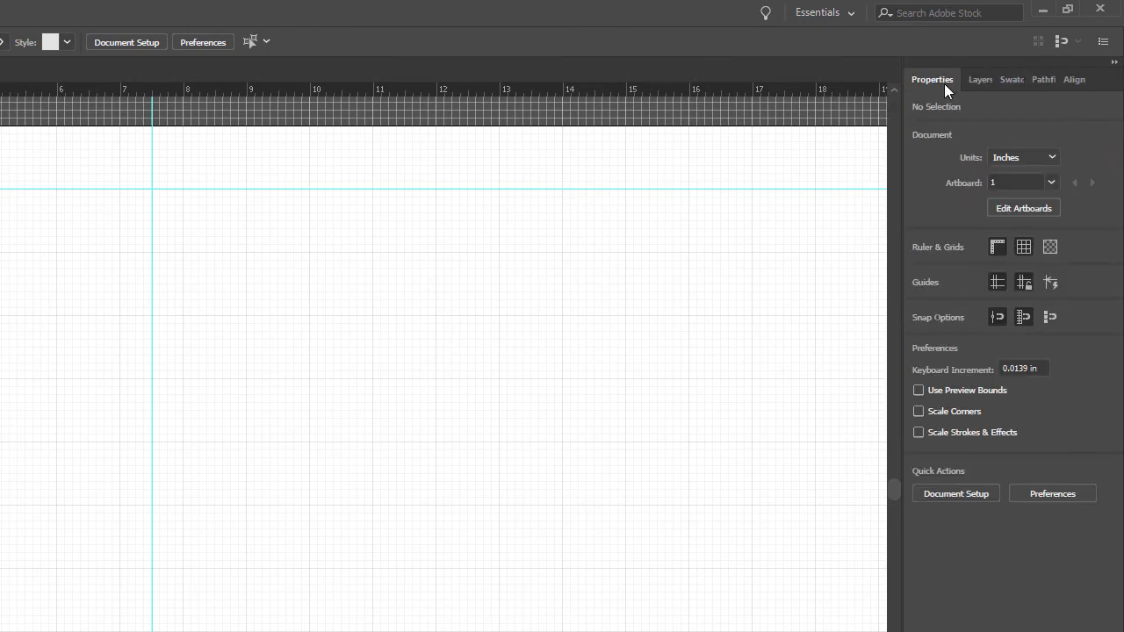
{"action": "left_click", "coordinate": [977, 80]}
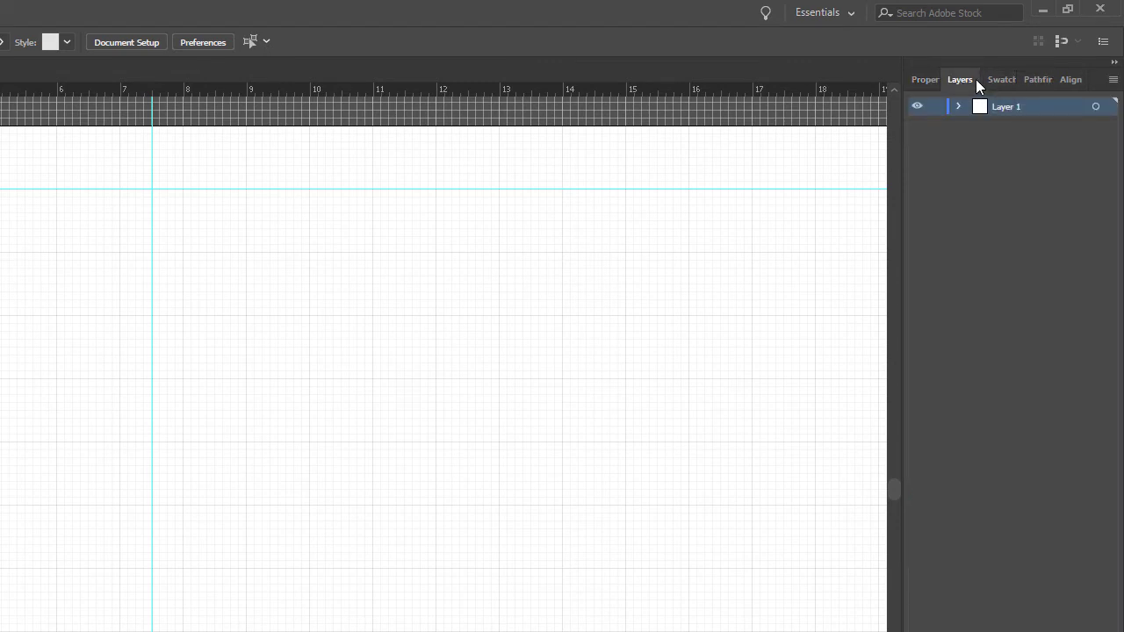
{"action": "left_click", "coordinate": [997, 80]}
{"action": "left_click", "coordinate": [1036, 80]}
{"action": "left_click", "coordinate": [1071, 80]}
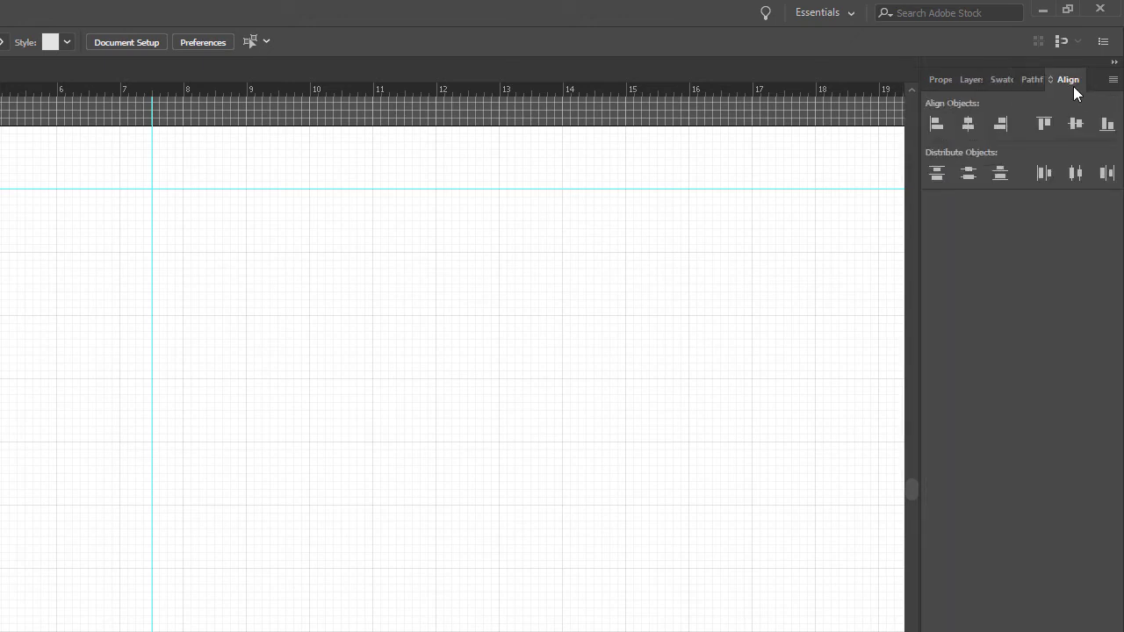
{"action": "left_click", "coordinate": [1115, 63]}
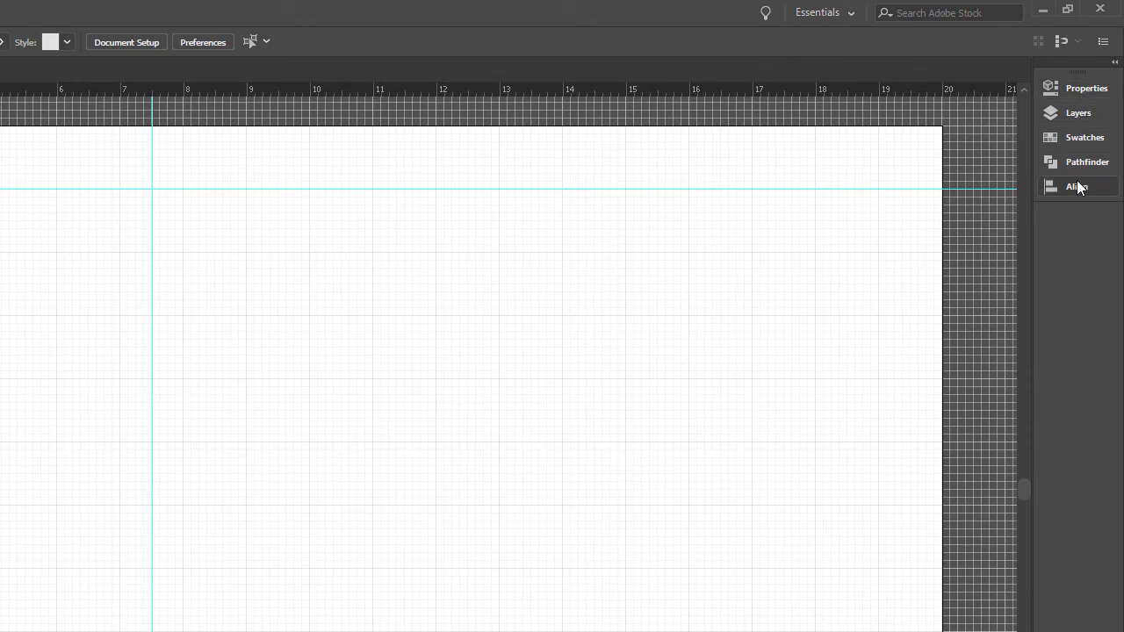
{"action": "left_click", "coordinate": [1085, 93]}
{"action": "left_click", "coordinate": [1082, 114]}
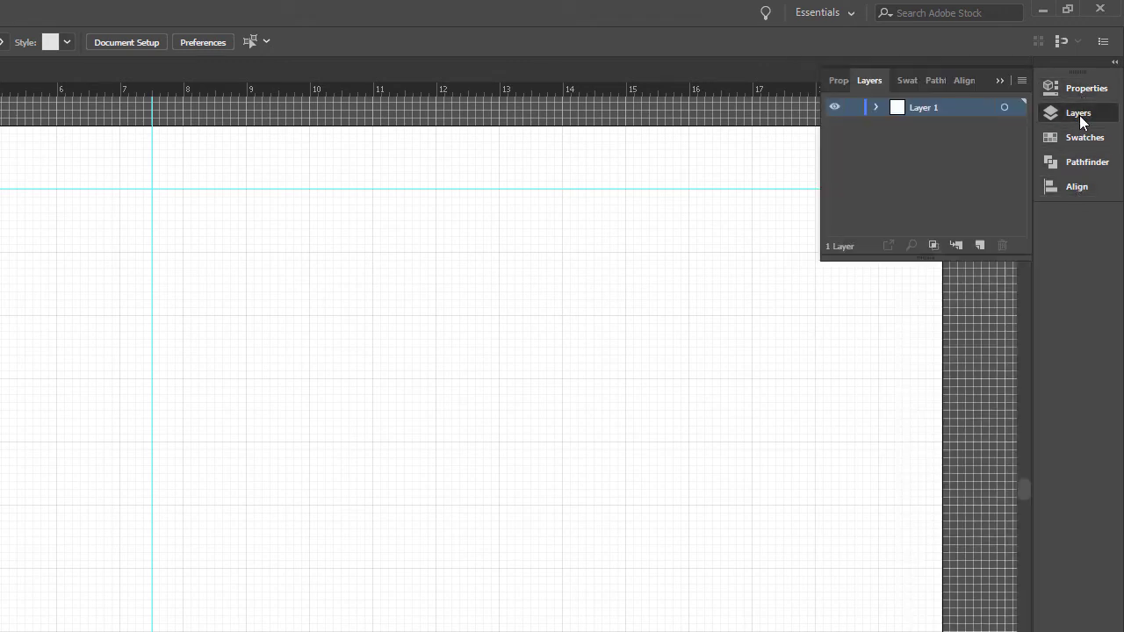
{"action": "left_click", "coordinate": [1083, 139]}
{"action": "left_click", "coordinate": [1083, 162]}
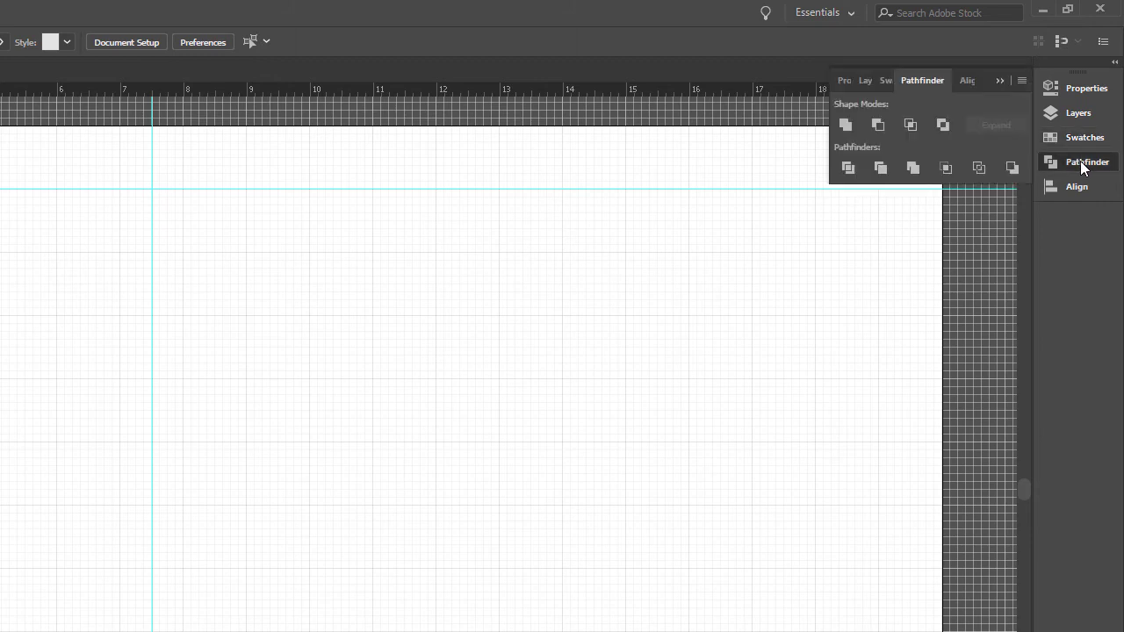
{"action": "left_click", "coordinate": [1076, 187]}
{"action": "left_click", "coordinate": [1072, 188]}
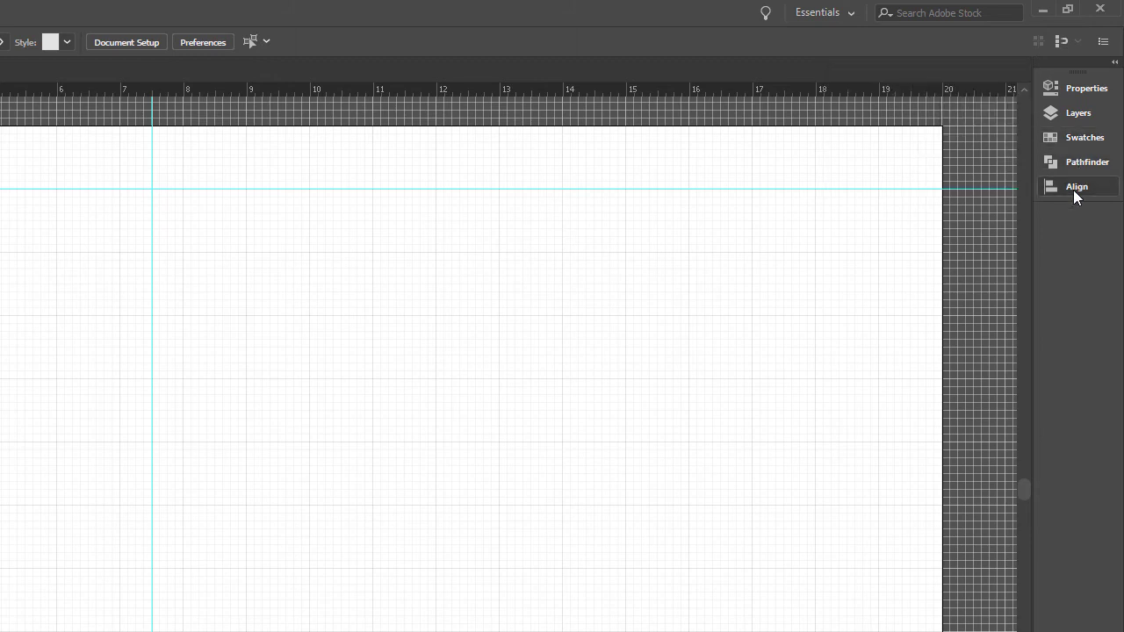
Save the current panel layout as a workspace named 'Glowforge'.
{"action": "left_click", "coordinate": [851, 14]}
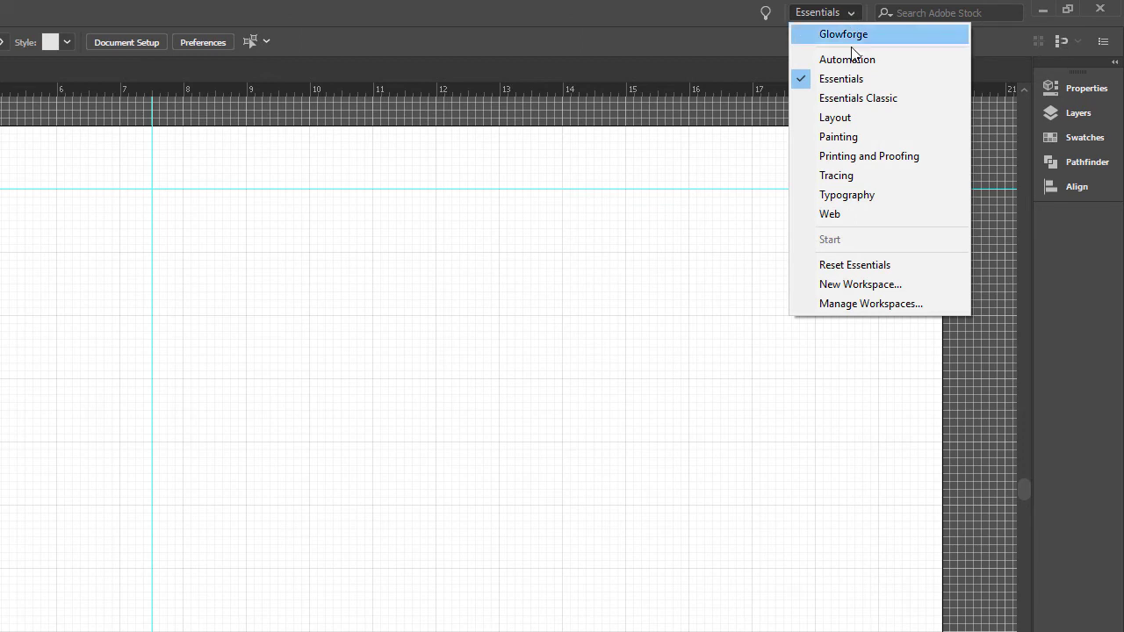
{"action": "left_click", "coordinate": [849, 285]}
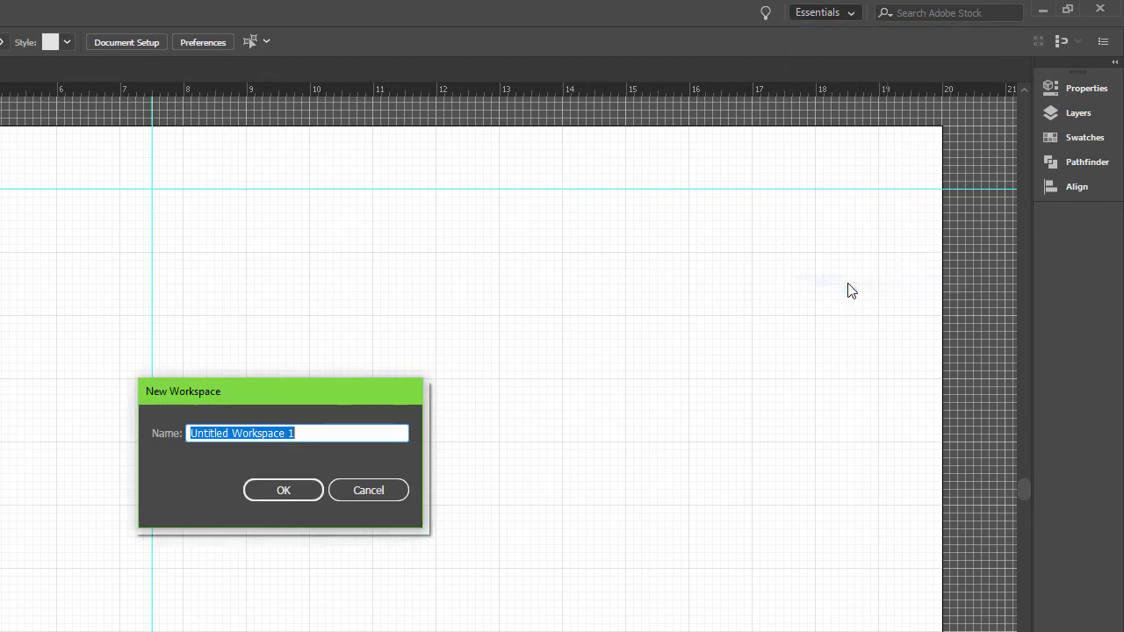
{"action": "type", "text": "G"}
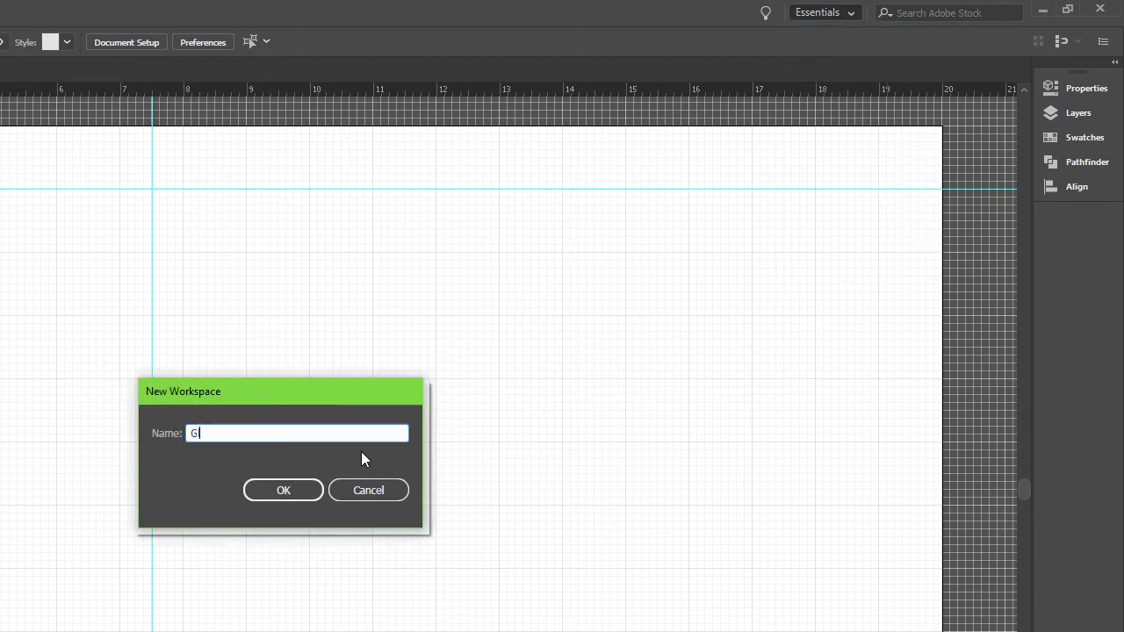
{"action": "type", "text": "lowforge"}
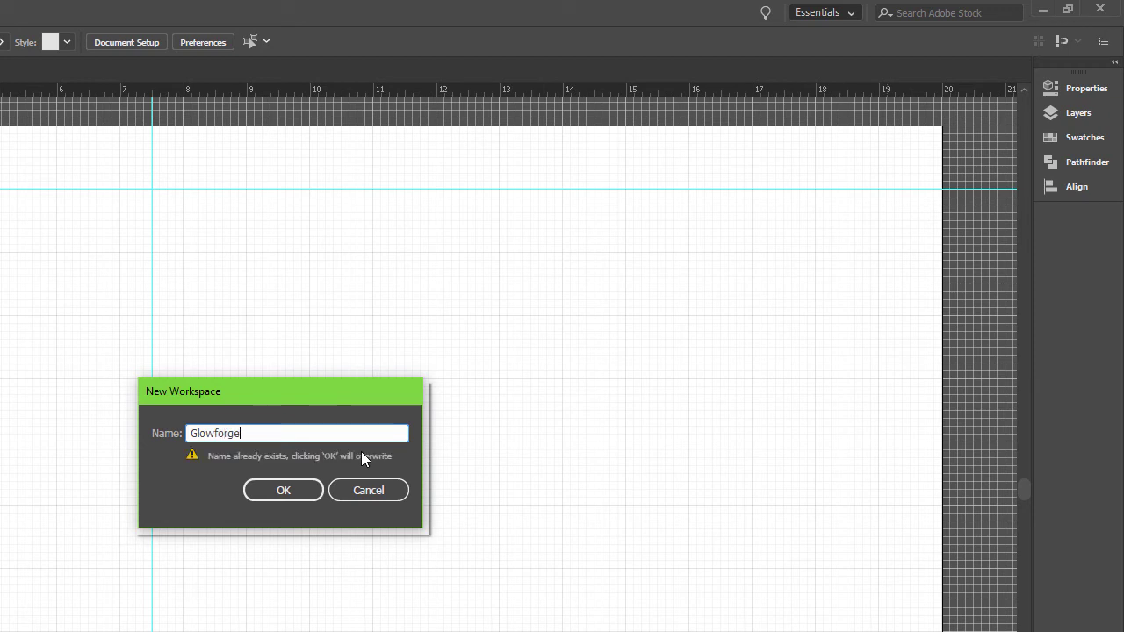
{"action": "left_click", "coordinate": [280, 495]}
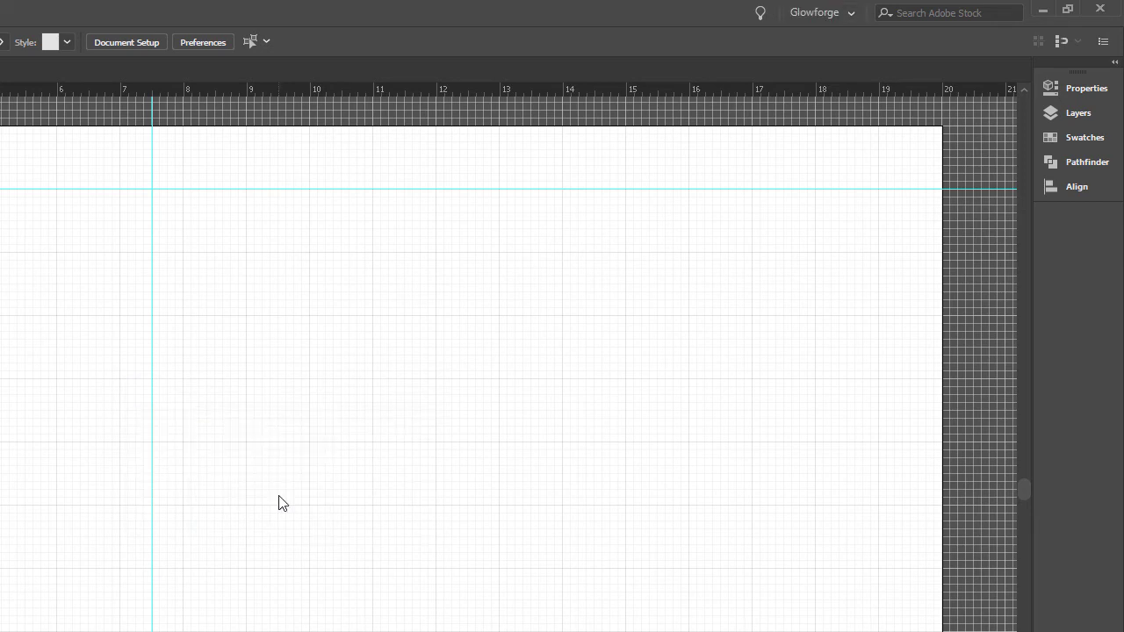
Switch to the Automation workspace, then Essentials, then back to Glowforge.
{"action": "left_click", "coordinate": [850, 14]}
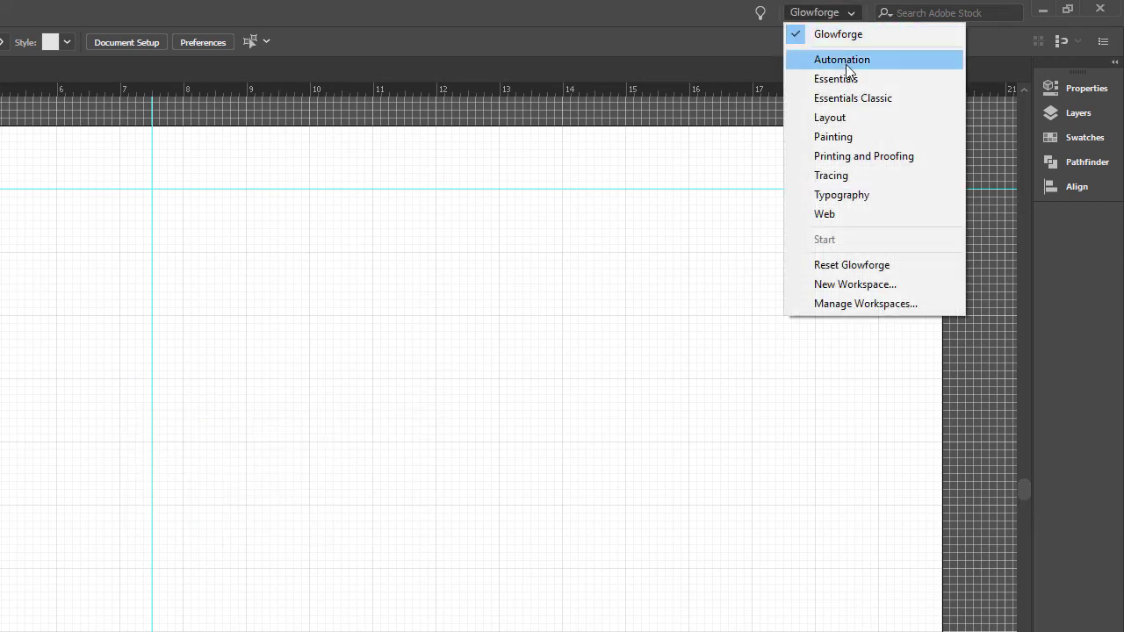
{"action": "left_click", "coordinate": [848, 61]}
{"action": "left_click", "coordinate": [849, 16]}
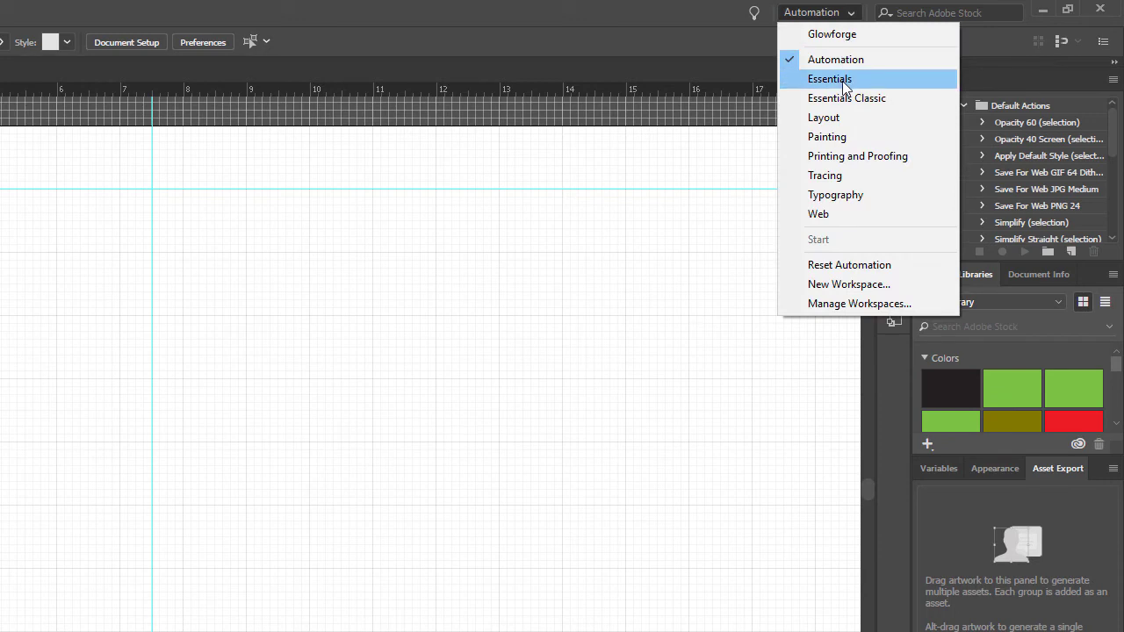
{"action": "left_click", "coordinate": [842, 81]}
{"action": "left_click", "coordinate": [850, 12]}
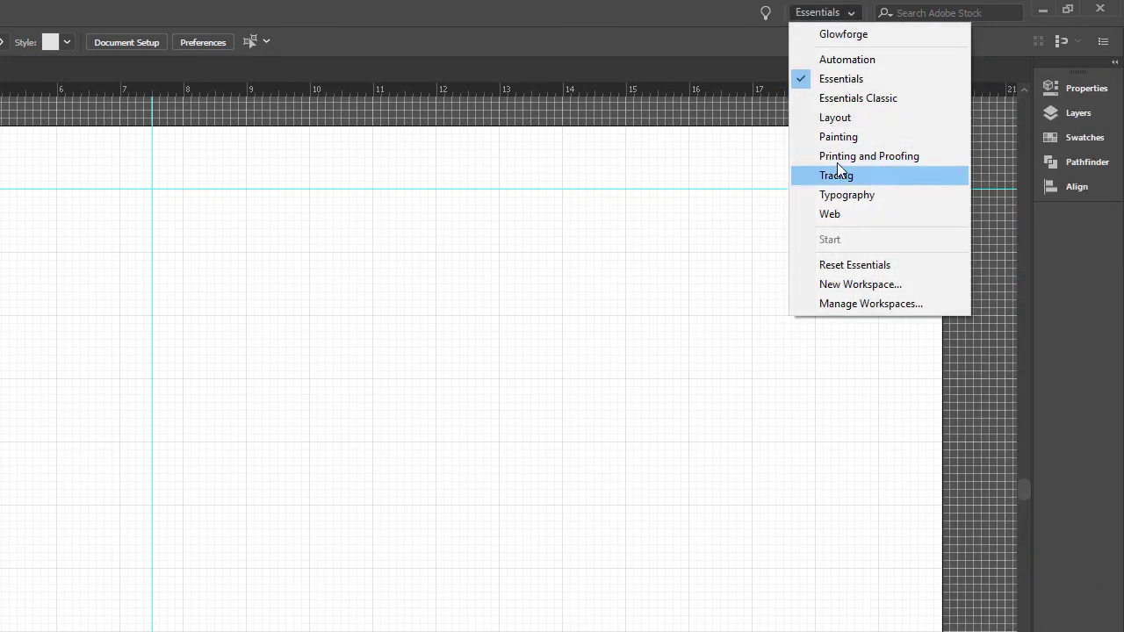
{"action": "left_click", "coordinate": [848, 35]}
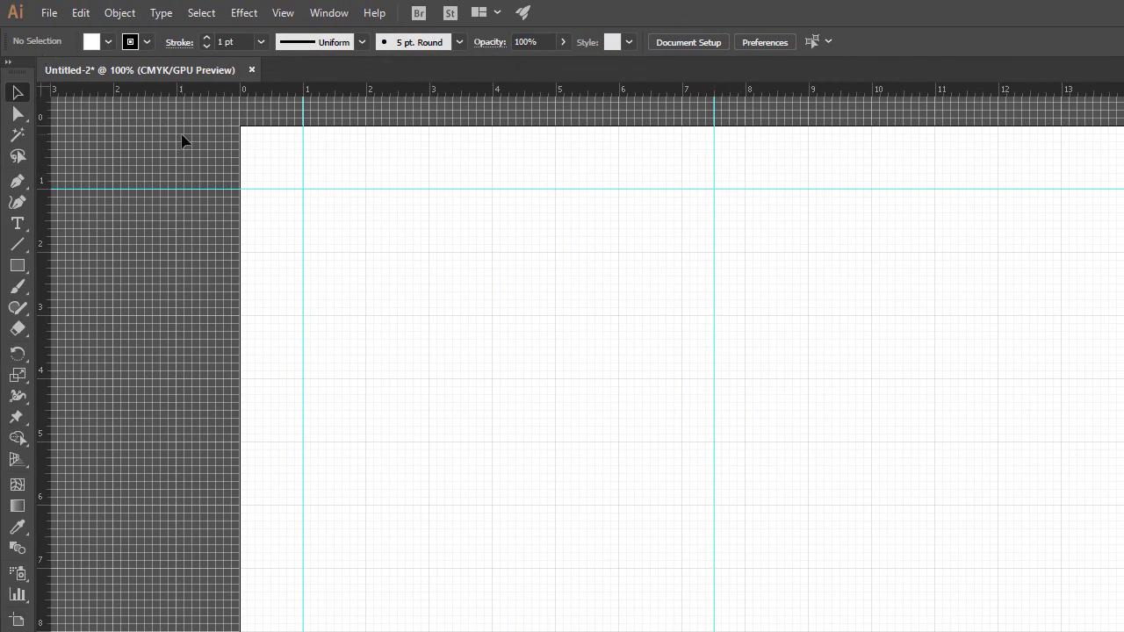
Save the document as template 'Glowforge.ait' in the Dropbox\Glowforge folder, after accepting the admin-folder prompt.
{"action": "left_click", "coordinate": [49, 12]}
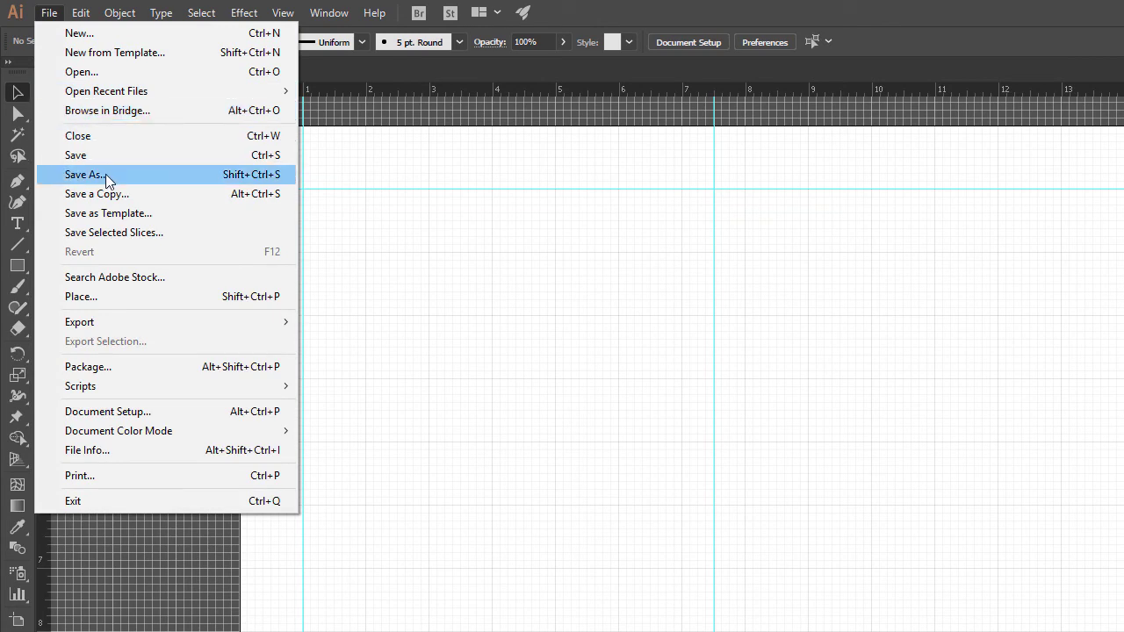
{"action": "left_click", "coordinate": [105, 213]}
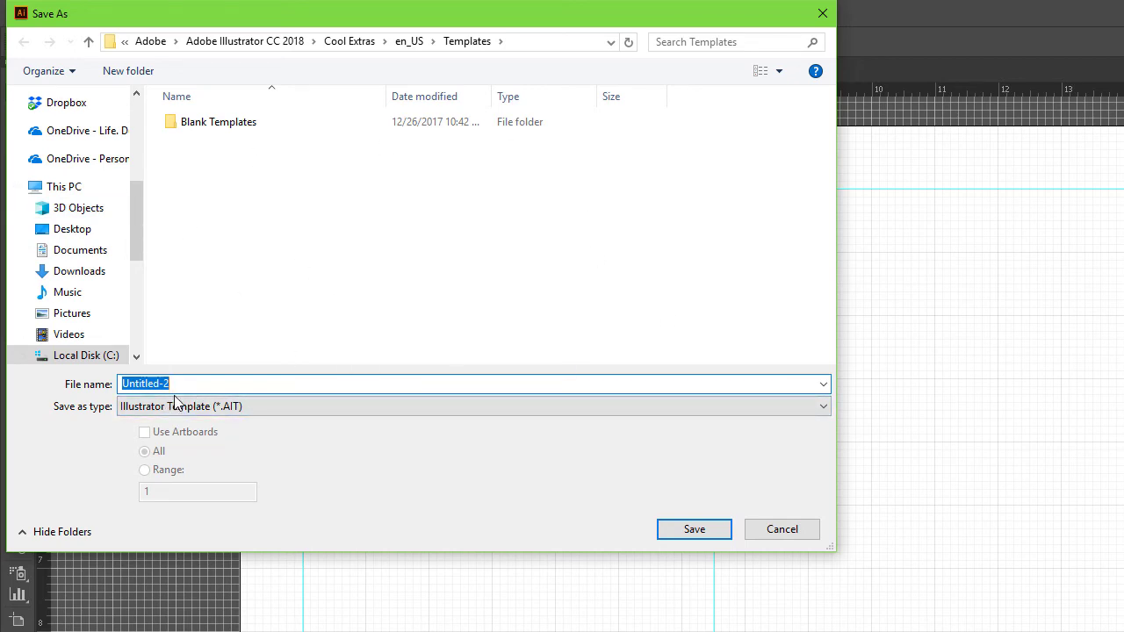
{"action": "type", "text": "Glowforge"}
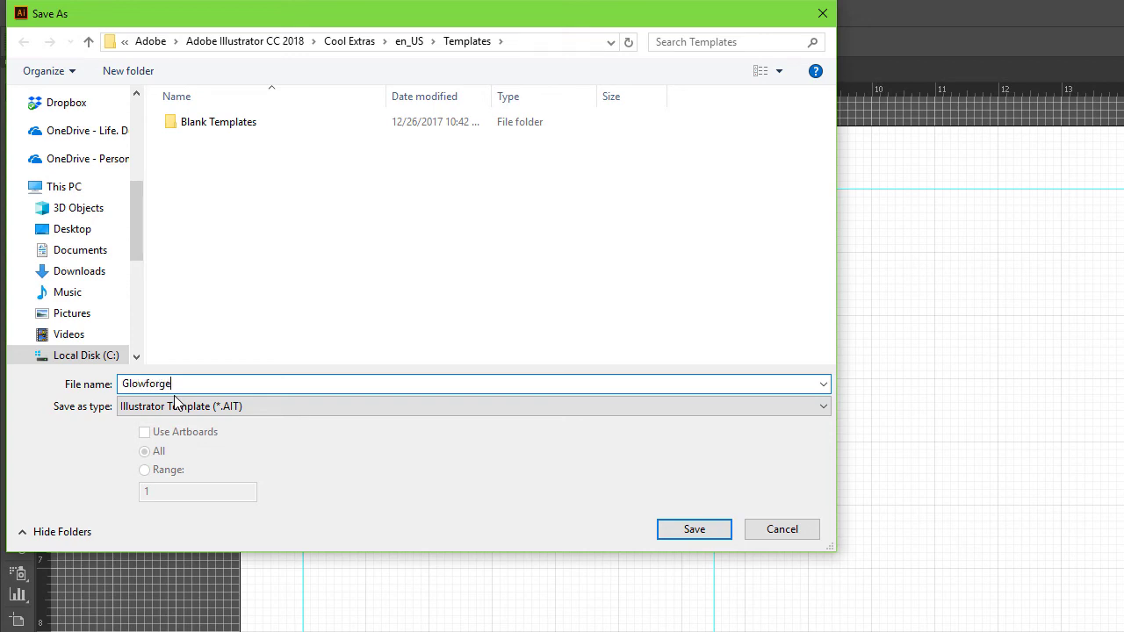
{"action": "left_click", "coordinate": [713, 537]}
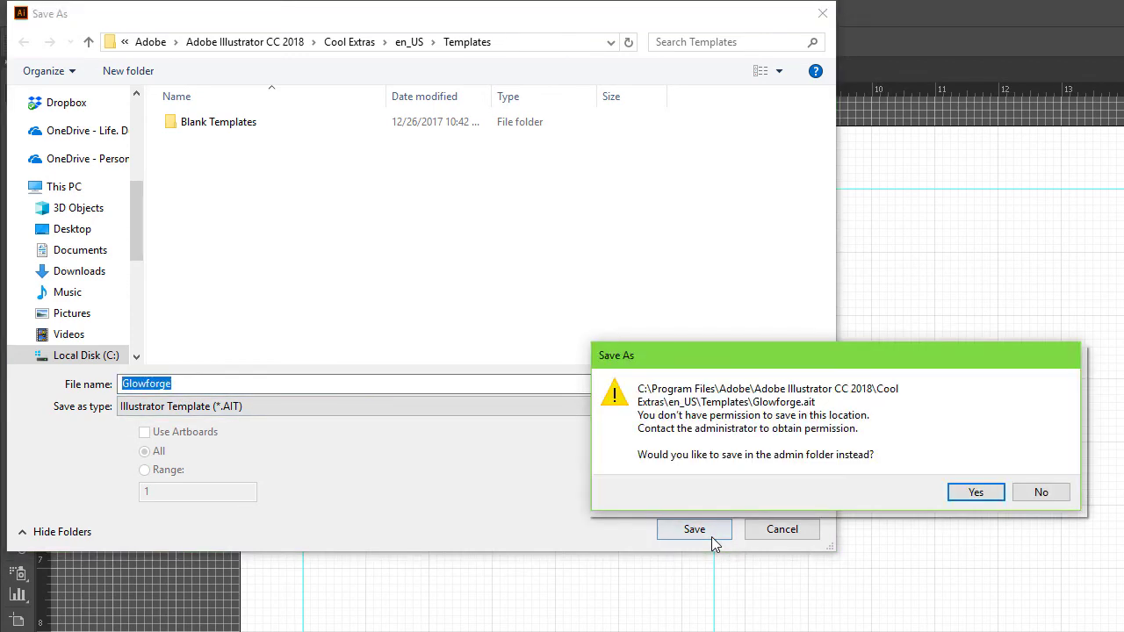
{"action": "left_click", "coordinate": [972, 491]}
{"action": "left_click_drag", "start_coordinate": [138, 247], "coordinate": [138, 130]}
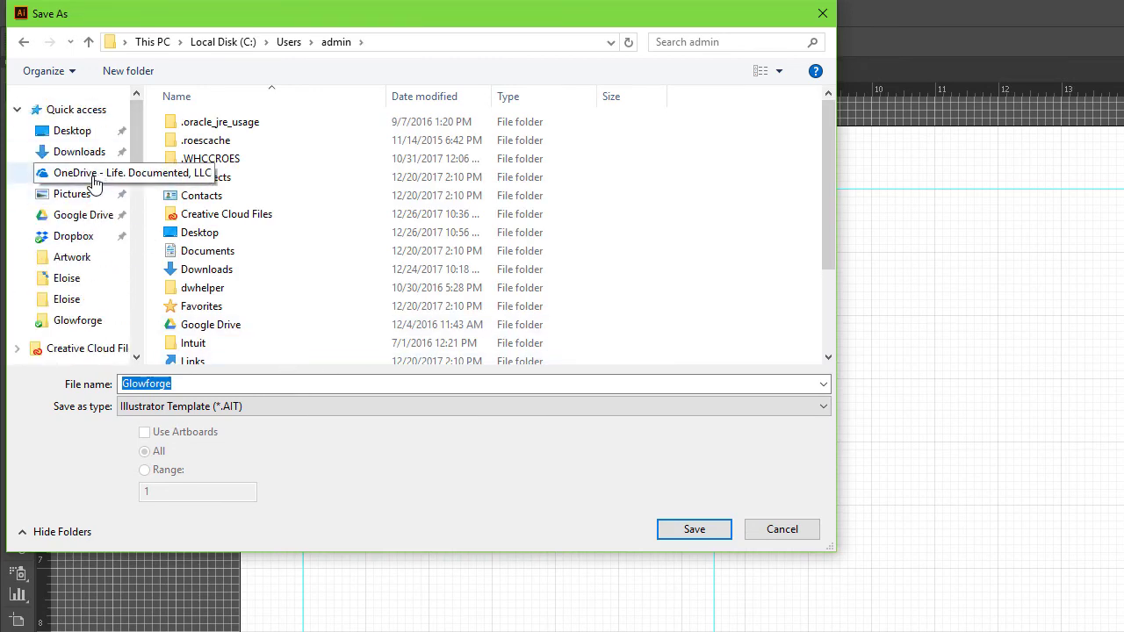
{"action": "left_click", "coordinate": [84, 245]}
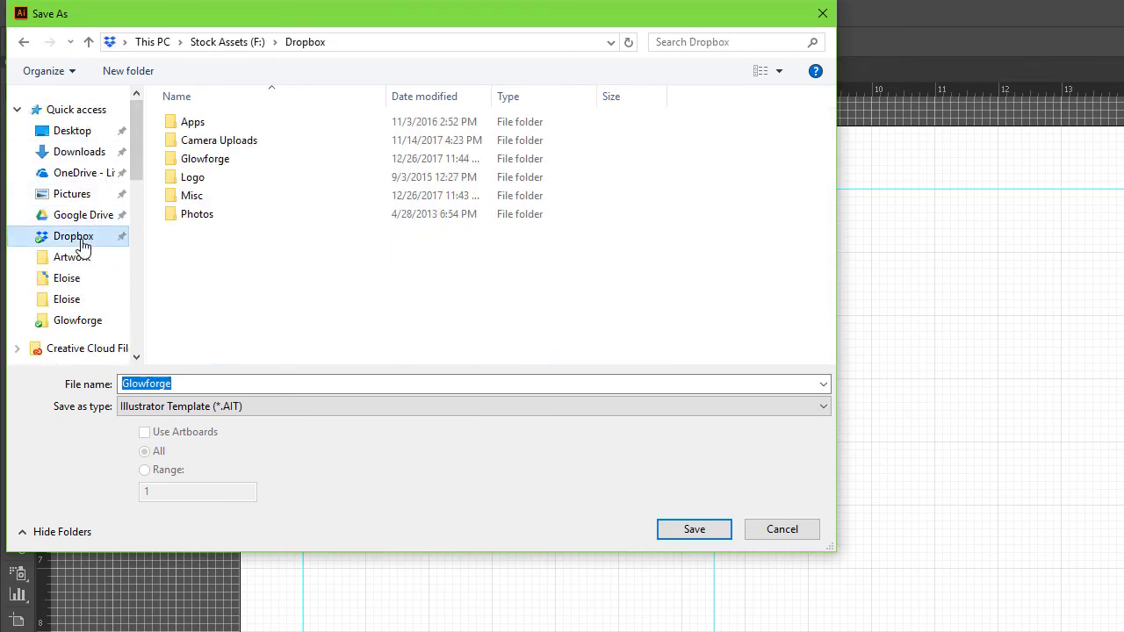
{"action": "left_click", "coordinate": [208, 160]}
{"action": "double_click", "coordinate": [208, 160]}
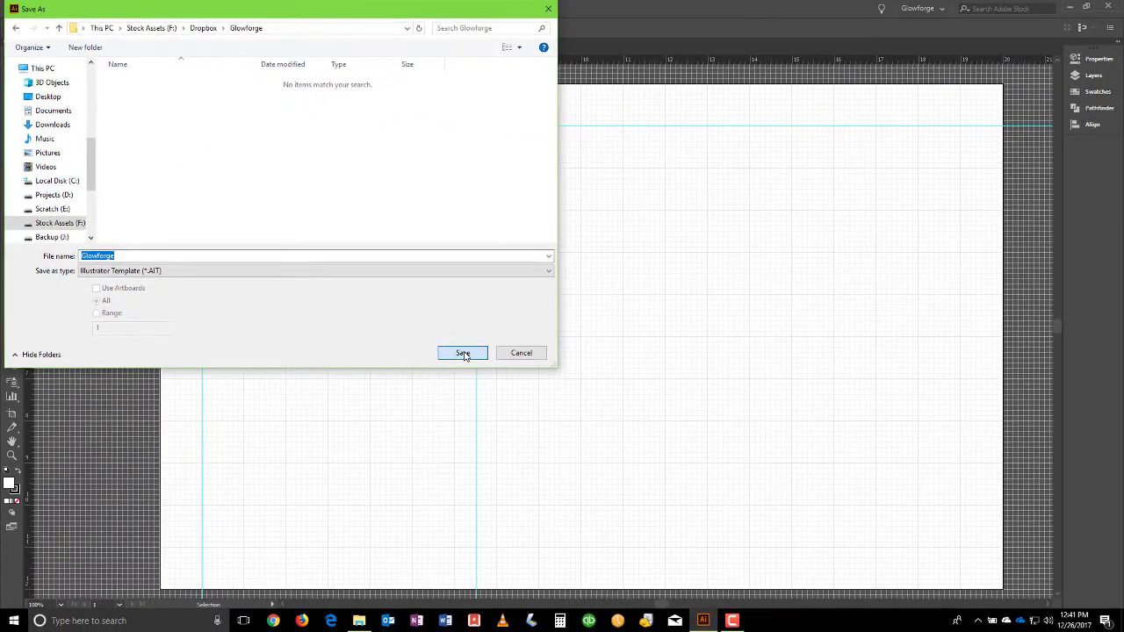
{"action": "left_click", "coordinate": [694, 528]}
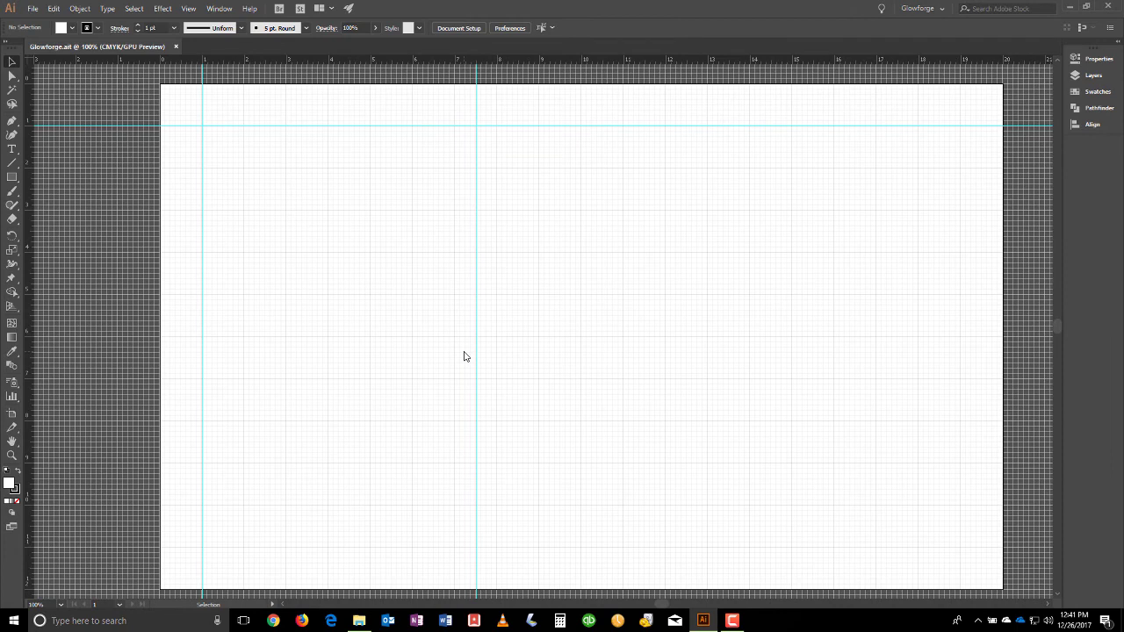
Close the Glowforge.ait template and start a new document with More Settings.
{"action": "left_click", "coordinate": [176, 47]}
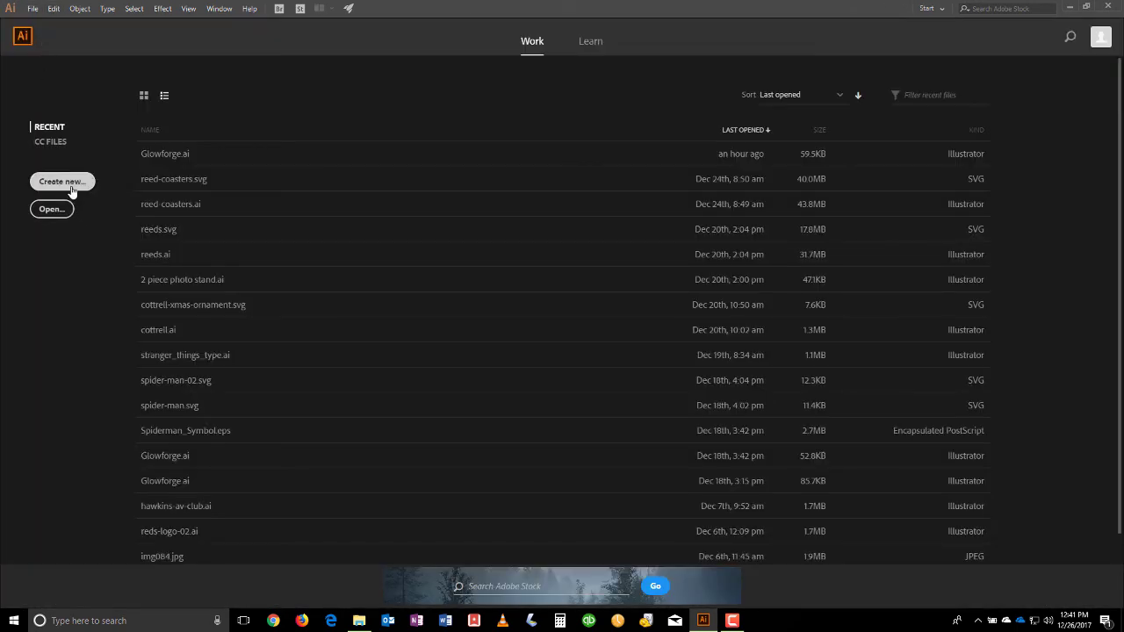
{"action": "left_click", "coordinate": [62, 181]}
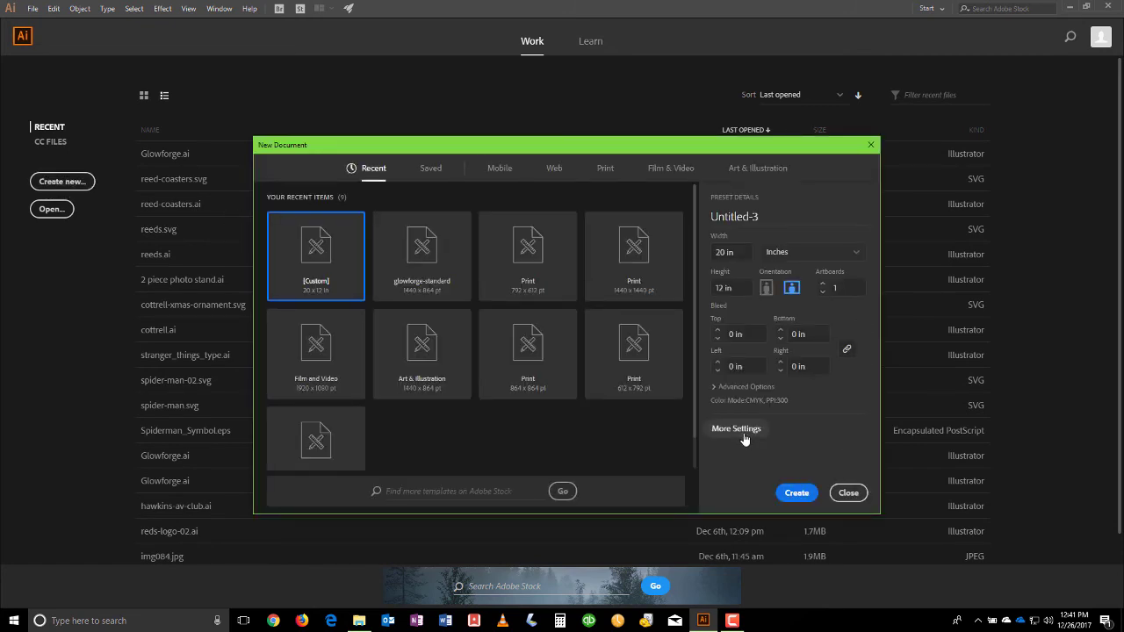
{"action": "left_click", "coordinate": [737, 429]}
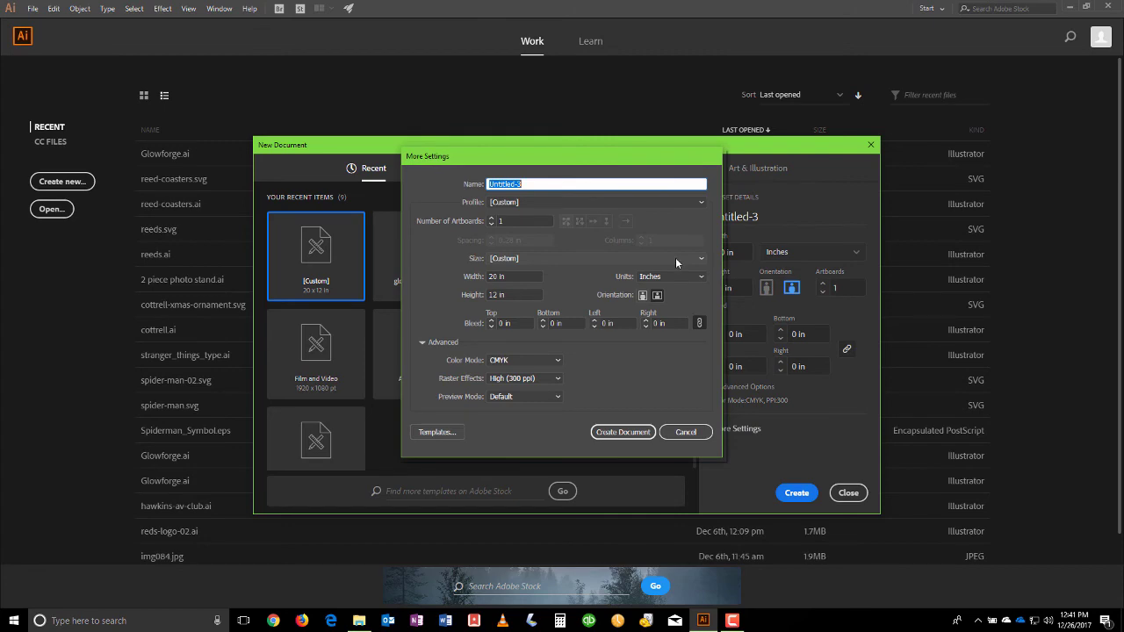
Load Glowforge.ait from Dropbox\Glowforge as the profile and create the 20 × 12 in document.
{"action": "left_click", "coordinate": [685, 202]}
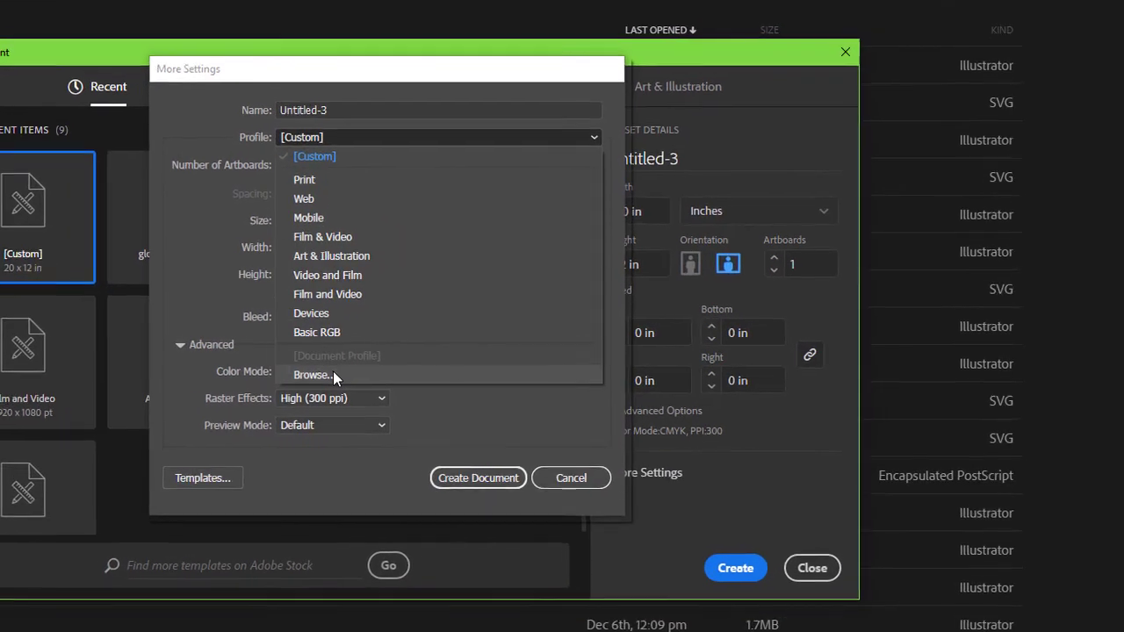
{"action": "left_click", "coordinate": [333, 372]}
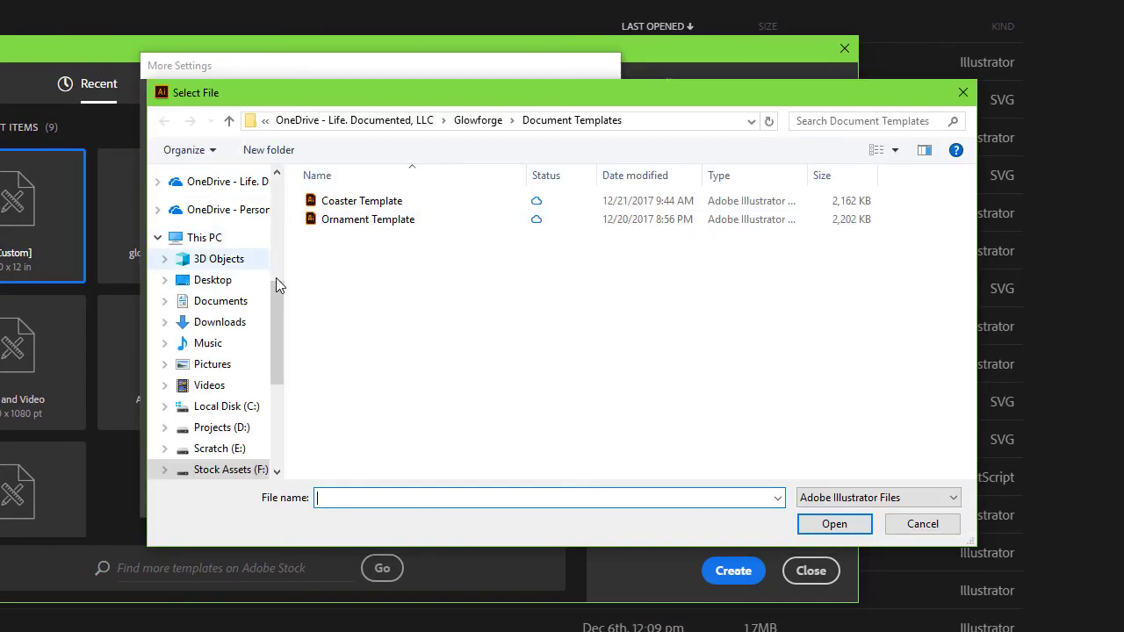
{"action": "scroll", "coordinate": [276, 279], "scroll_direction": "up", "scroll_amount": 5}
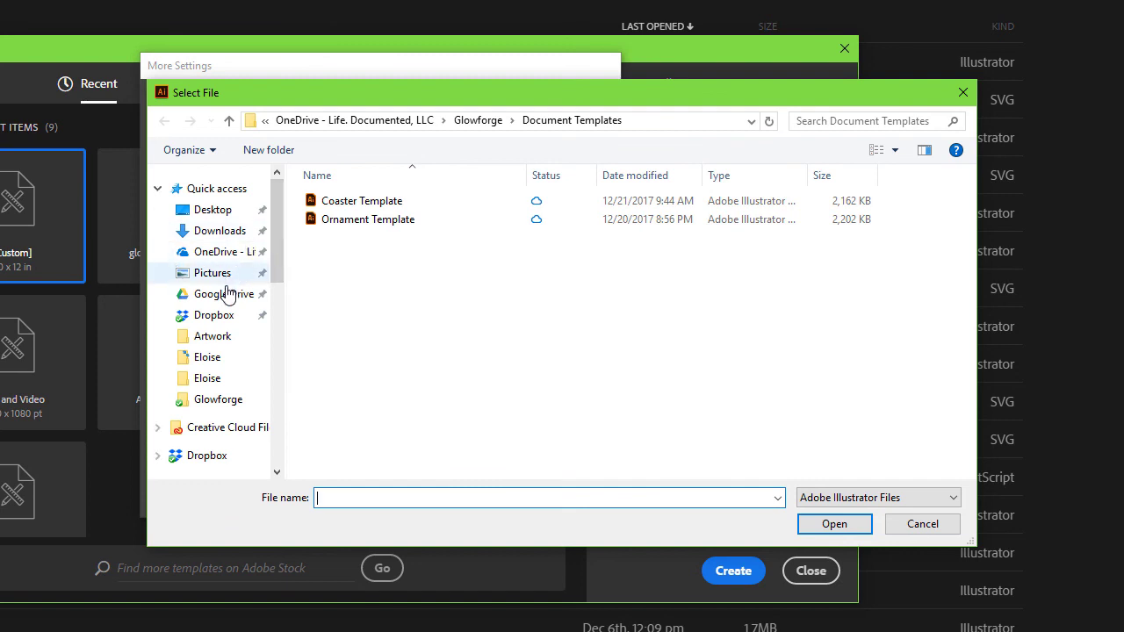
{"action": "left_click", "coordinate": [221, 318]}
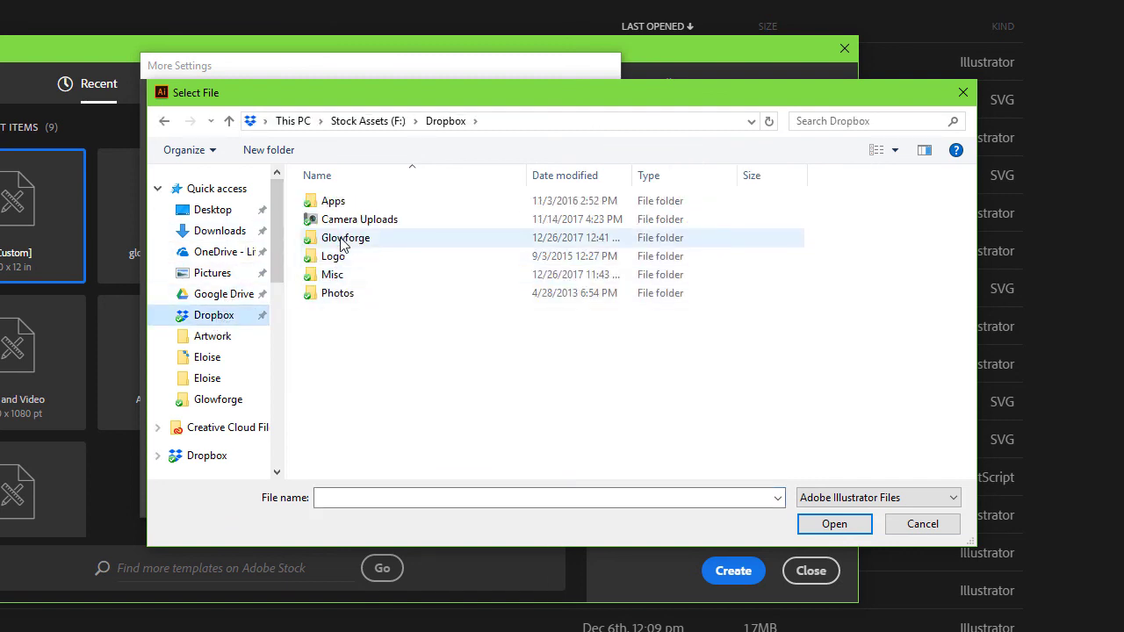
{"action": "double_click", "coordinate": [341, 244]}
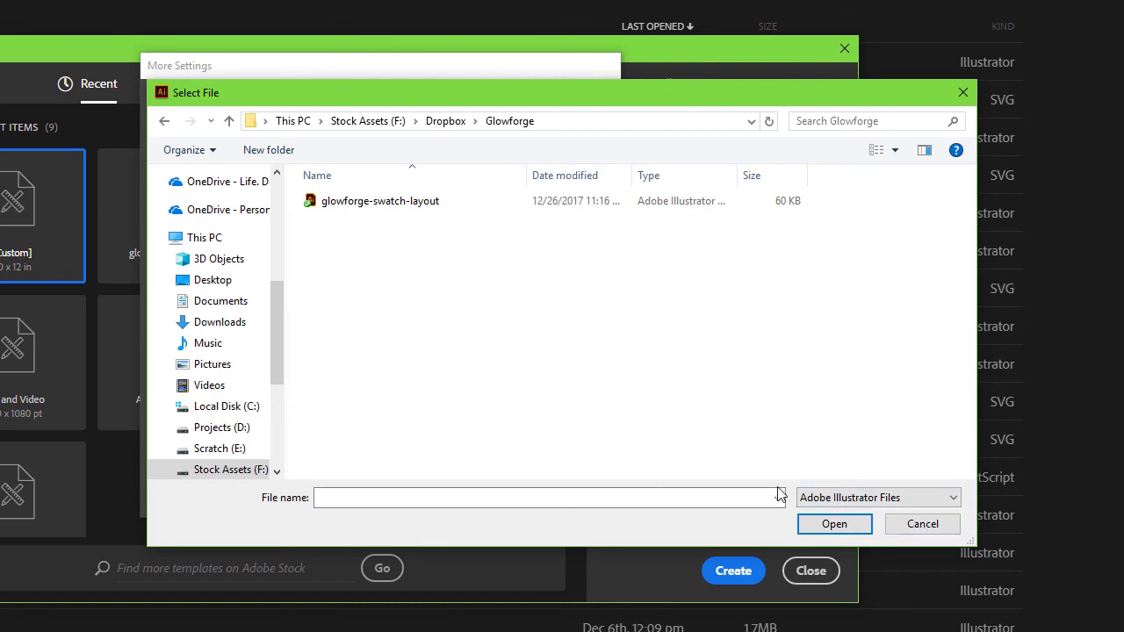
{"action": "left_click", "coordinate": [837, 499]}
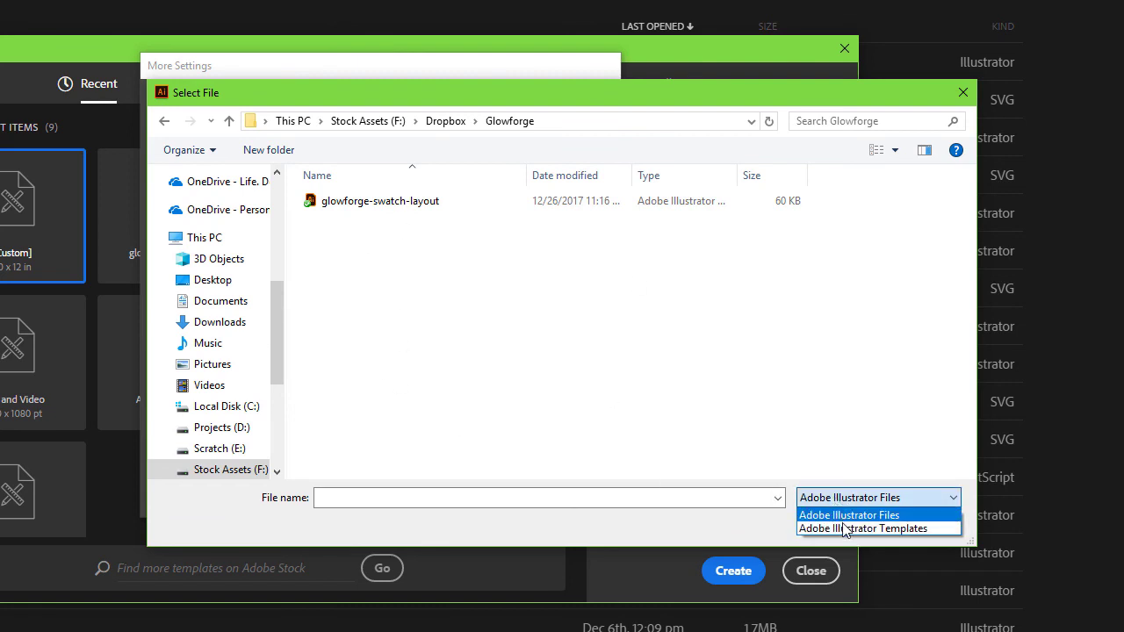
{"action": "left_click", "coordinate": [844, 528]}
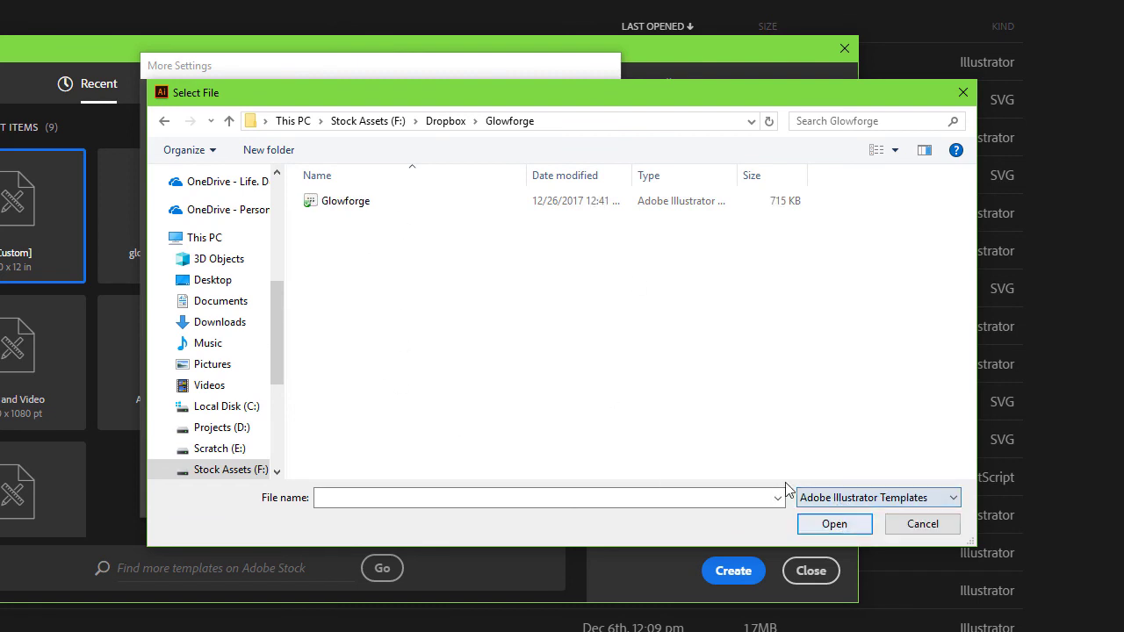
{"action": "left_click", "coordinate": [356, 206]}
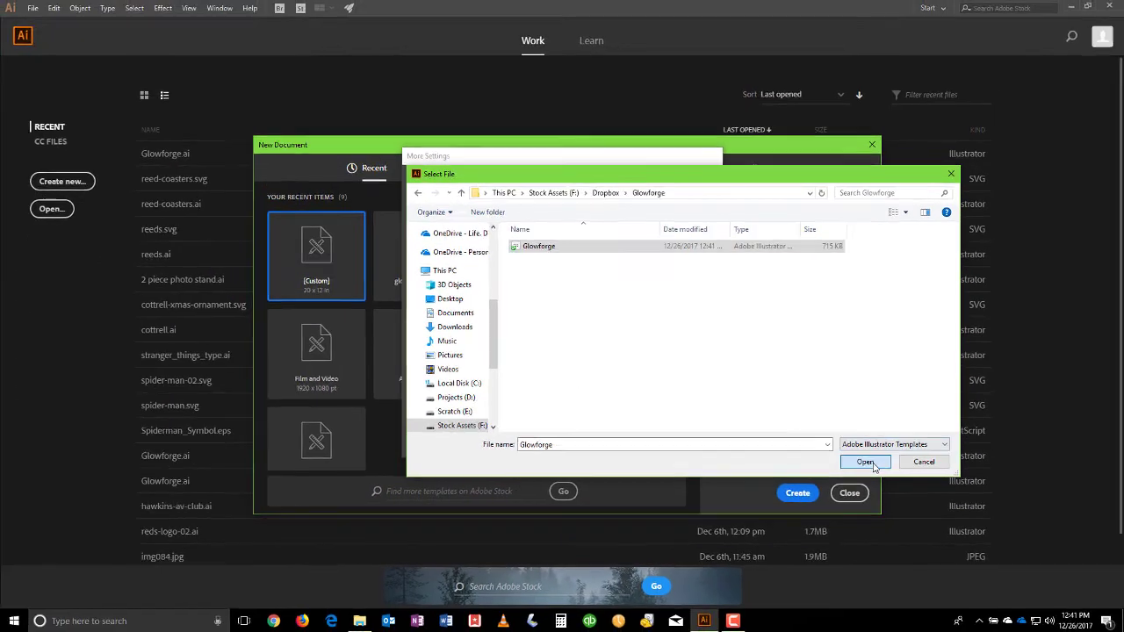
{"action": "left_click", "coordinate": [865, 462]}
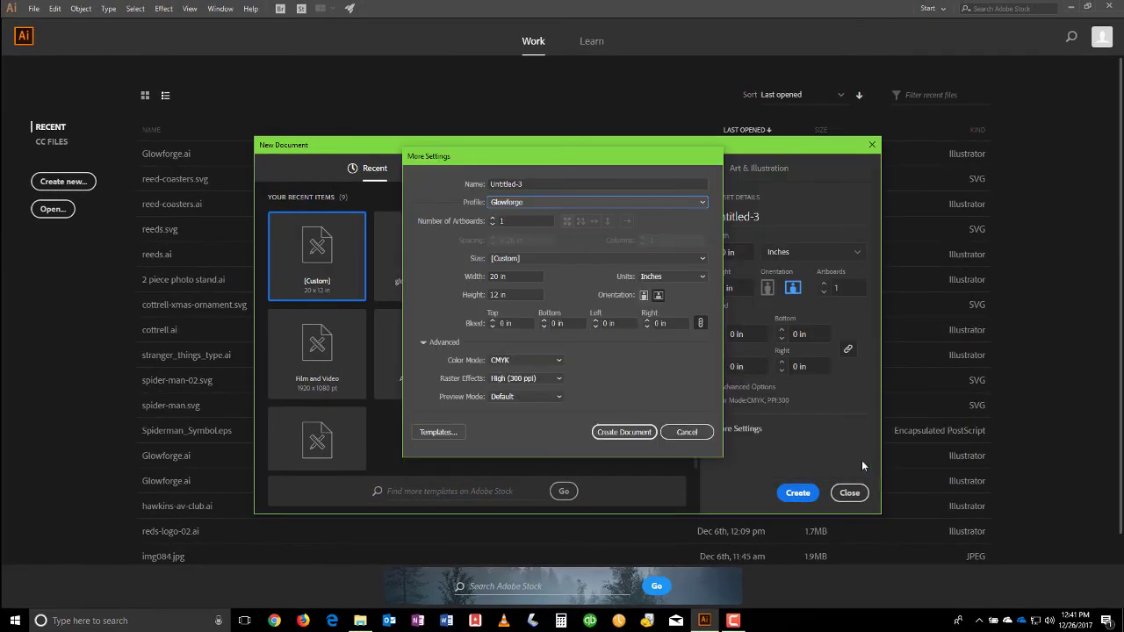
{"action": "left_click", "coordinate": [640, 434]}
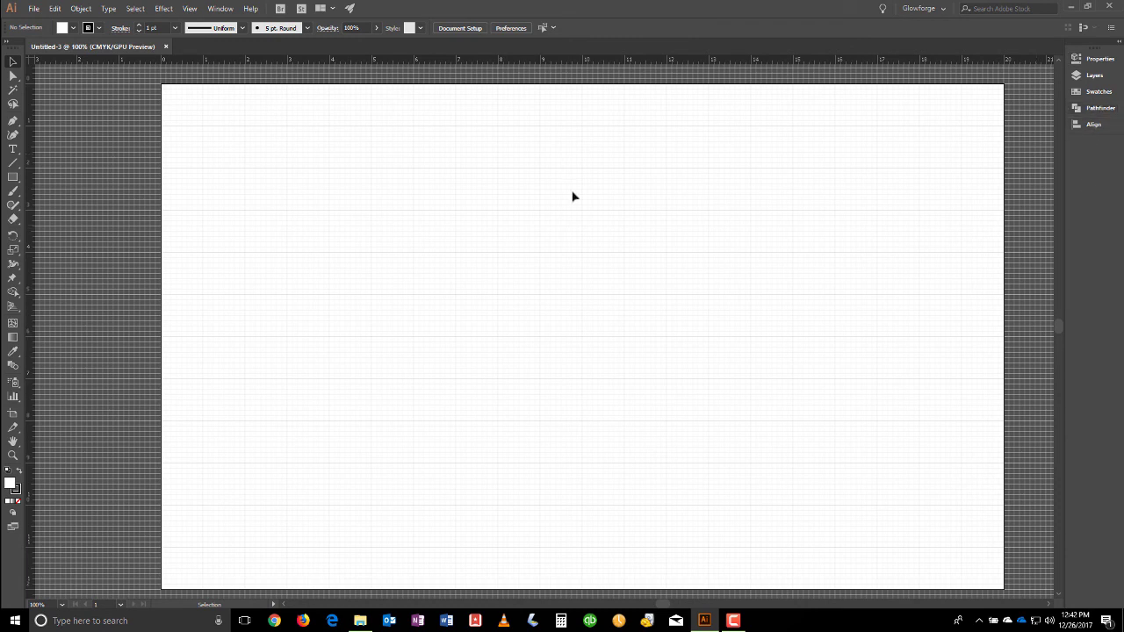
Create document Untitled-4 from the recent Glowforge 20 x 12 in preset via File > New.
{"action": "left_click", "coordinate": [34, 8]}
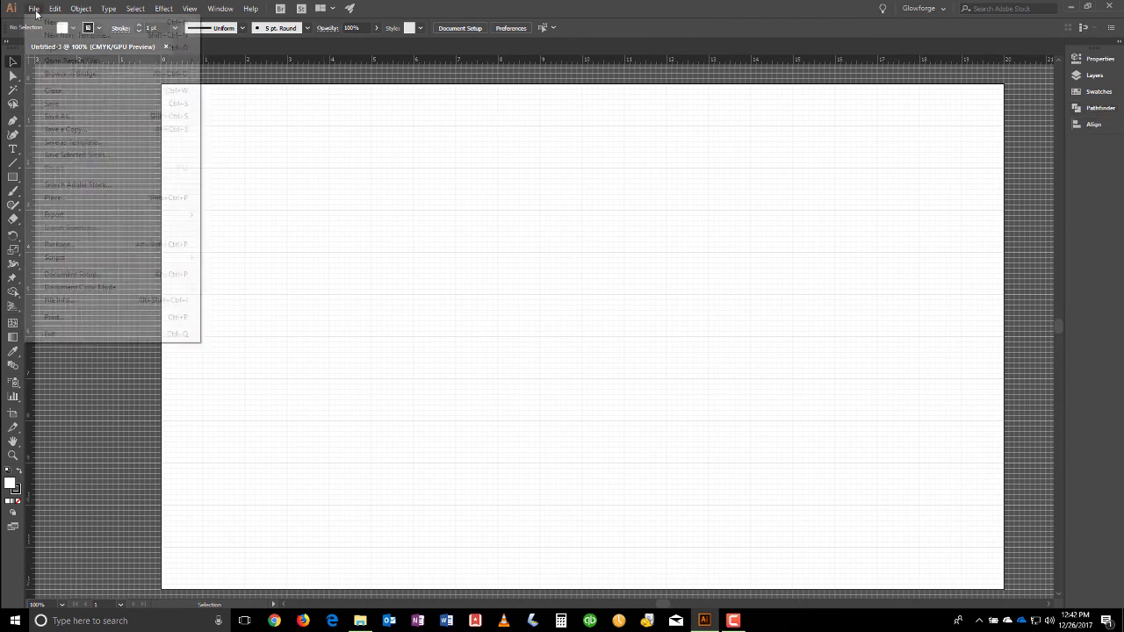
{"action": "left_click", "coordinate": [40, 24]}
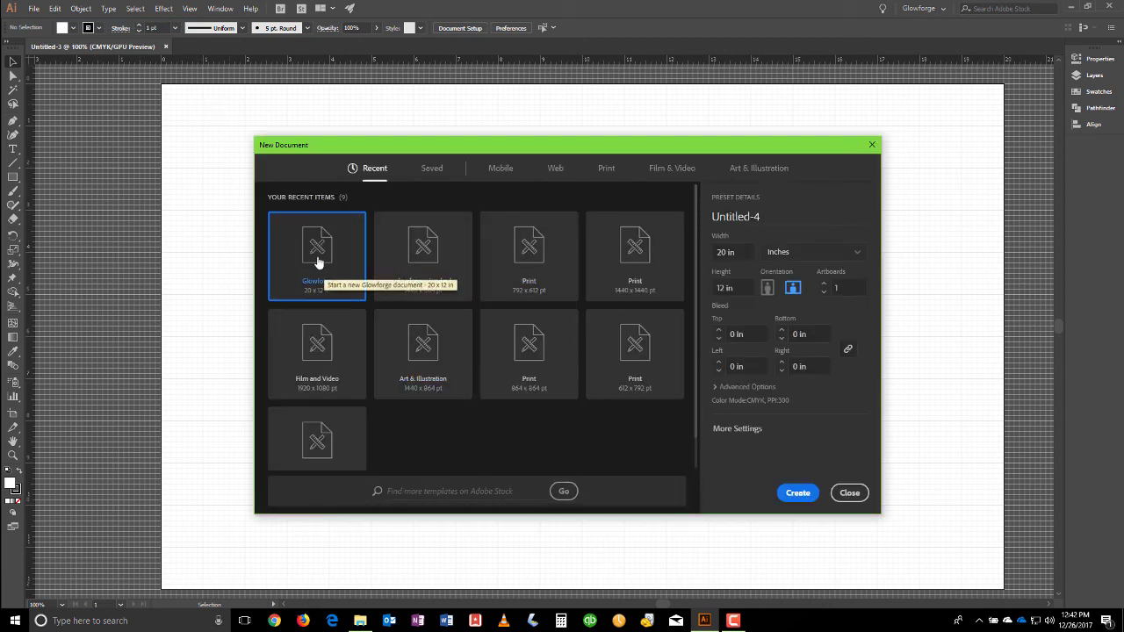
{"action": "left_click", "coordinate": [794, 493]}
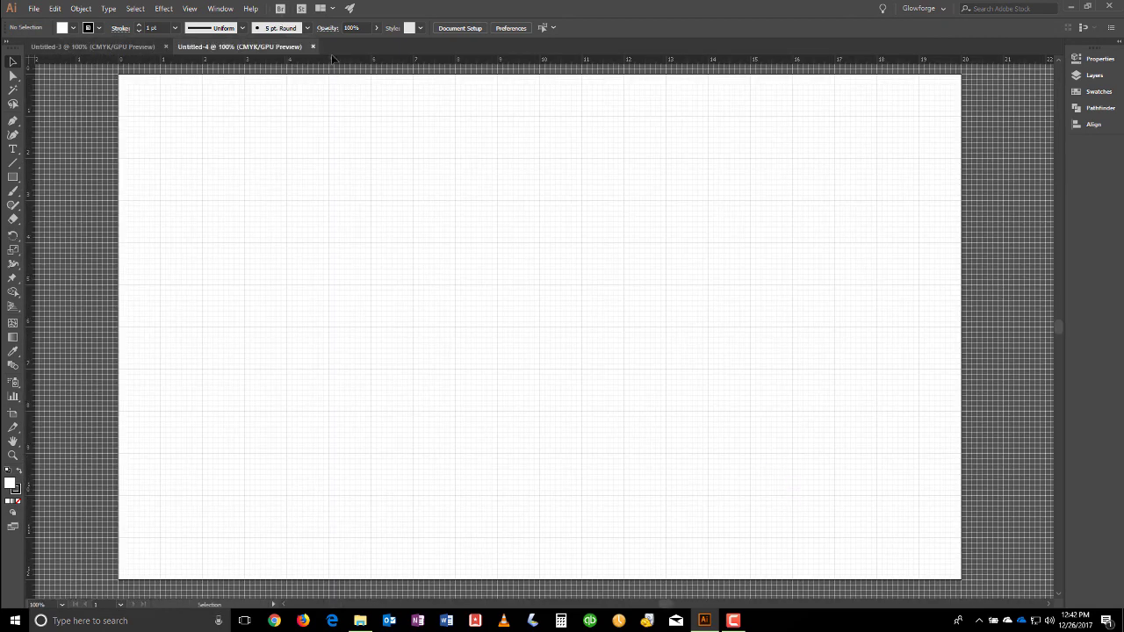